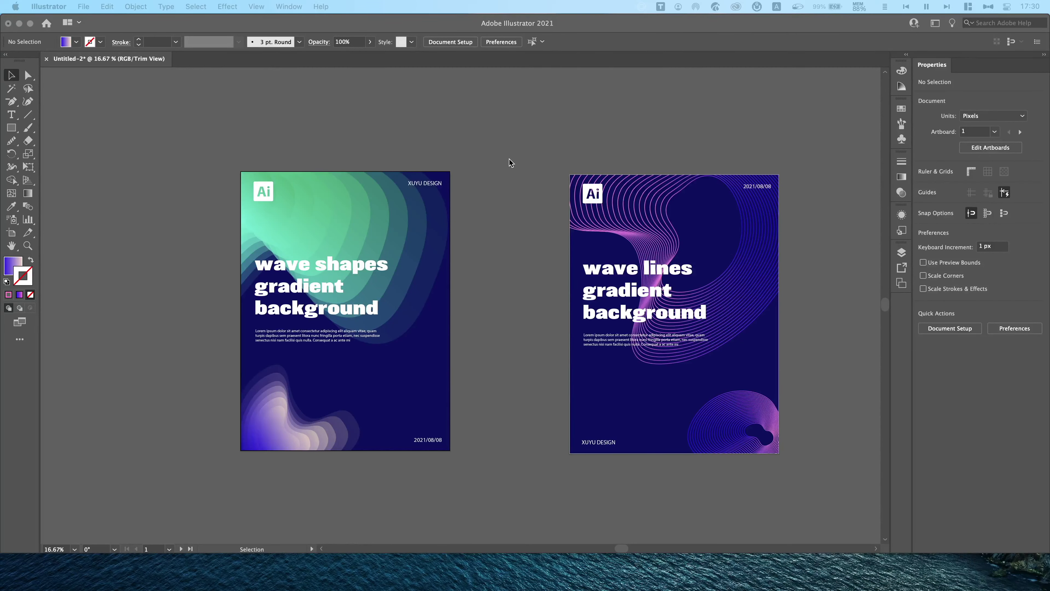
# Step: Pan and zoom in to inspect both navy posters more closely
pyautogui.press('super+Tab')
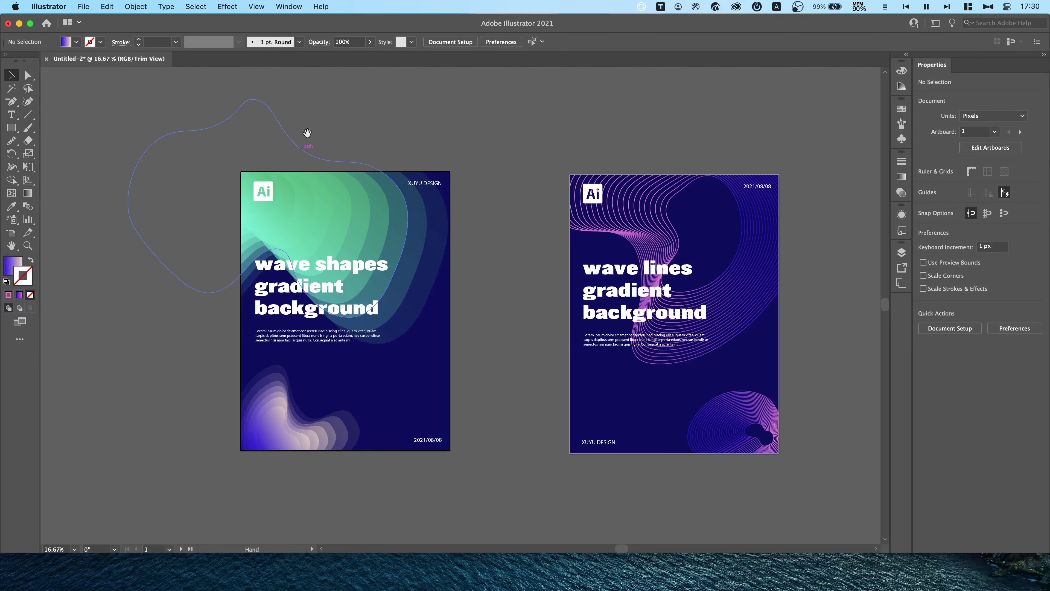
pyautogui.moveTo(306, 133); pyautogui.dragTo(311, 128)
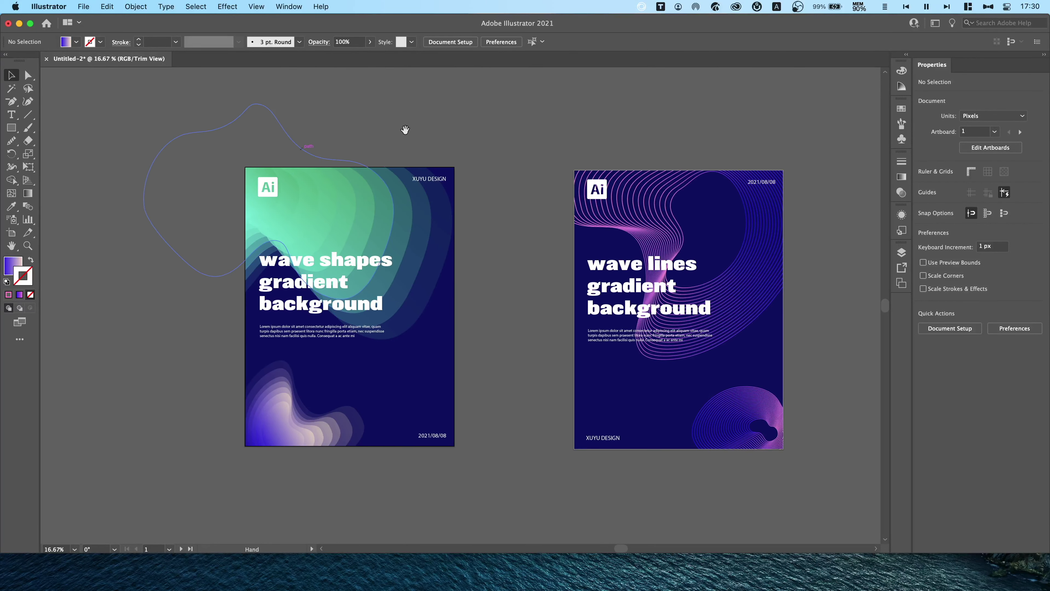
pyautogui.press('super+equal')
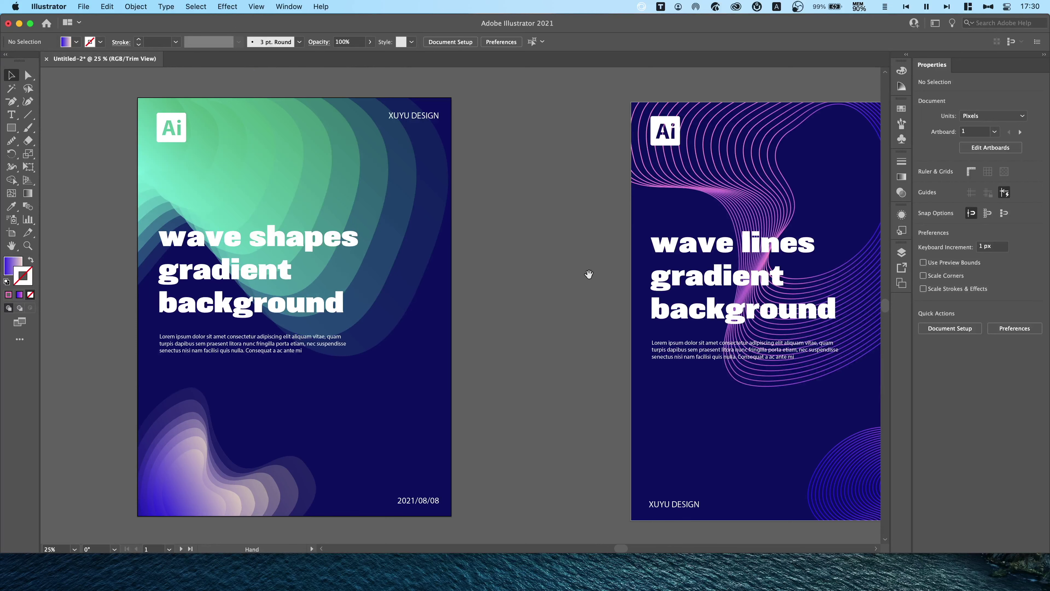
pyautogui.moveTo(588, 274); pyautogui.dragTo(436, 279)
pyautogui.moveTo(823, 266)
pyautogui.mouseDown()
pyautogui.moveTo(722, 275)
pyautogui.moveTo(820, 263)
pyautogui.mouseUp()
pyautogui.moveTo(417, 308); pyautogui.dragTo(550, 293)
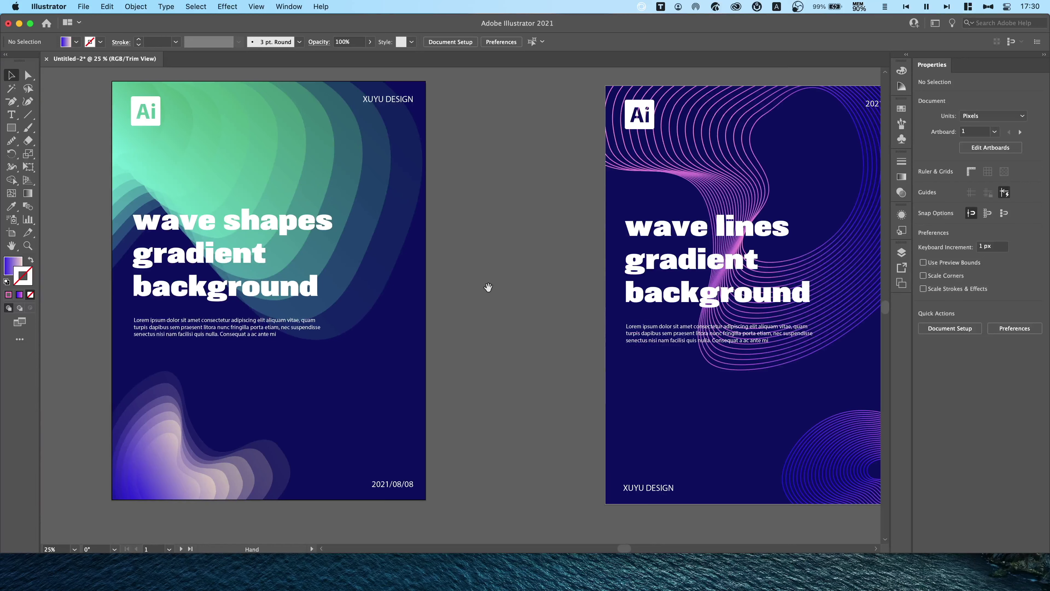
pyautogui.moveTo(488, 286); pyautogui.dragTo(490, 309)
# Step: Turn off Trim View and zoom out to show artwork beyond the poster edges
pyautogui.click(256, 6)
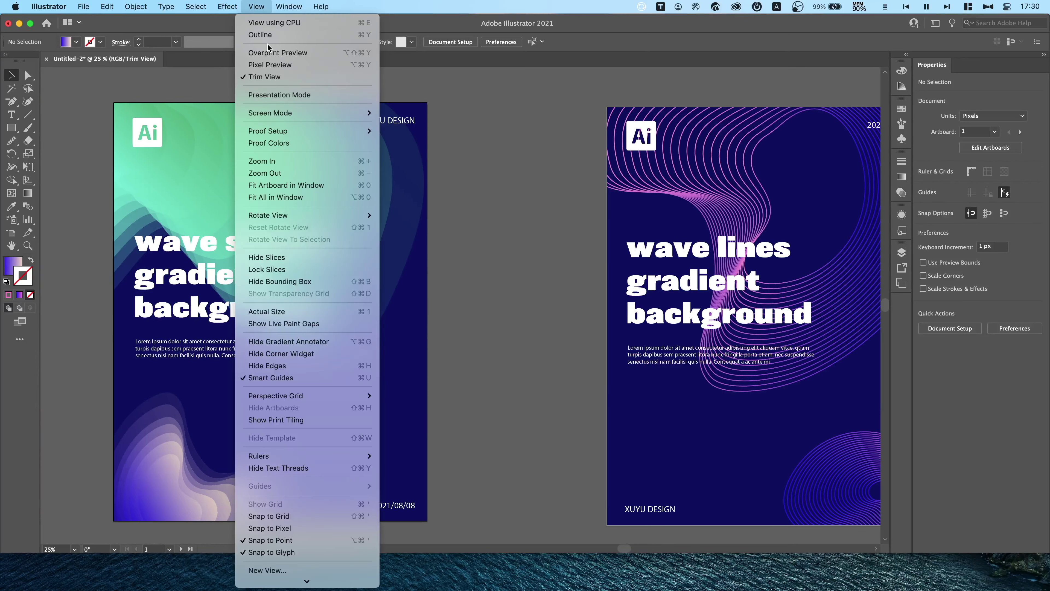
pyautogui.click(289, 81)
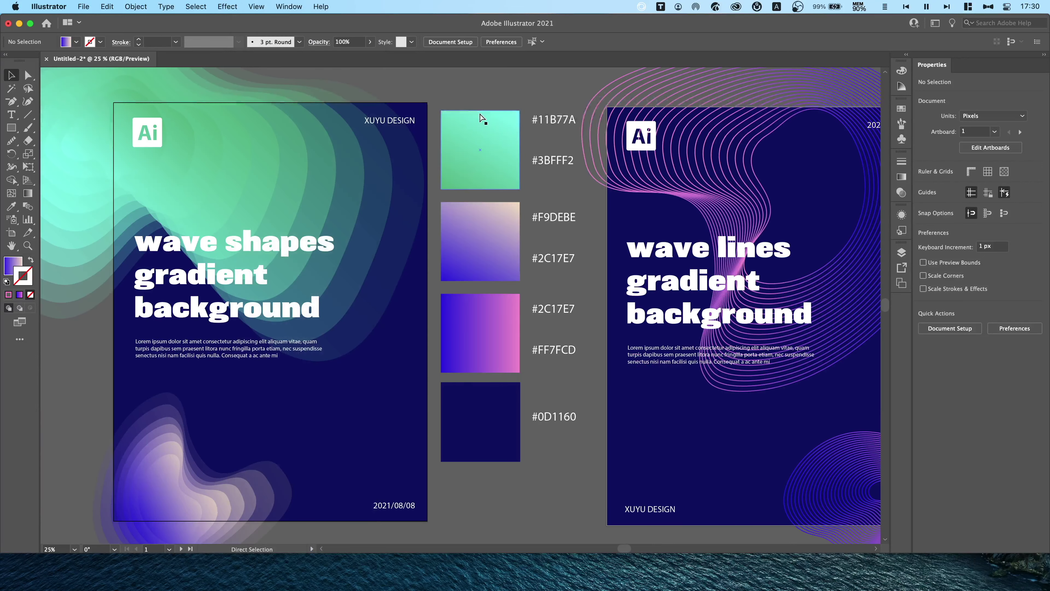
pyautogui.hotkey('ctrl', '-')
pyautogui.hotkey('ctrl', '-')
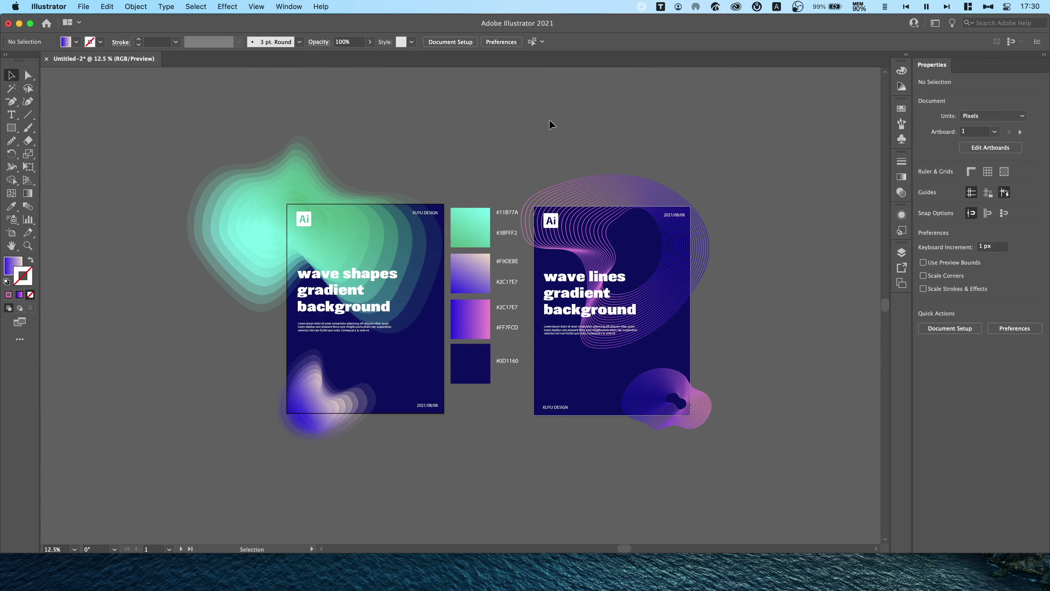
pyautogui.moveTo(445, 131)
pyautogui.mouseDown()
pyautogui.moveTo(566, 170)
pyautogui.moveTo(478, 131)
pyautogui.mouseUp()
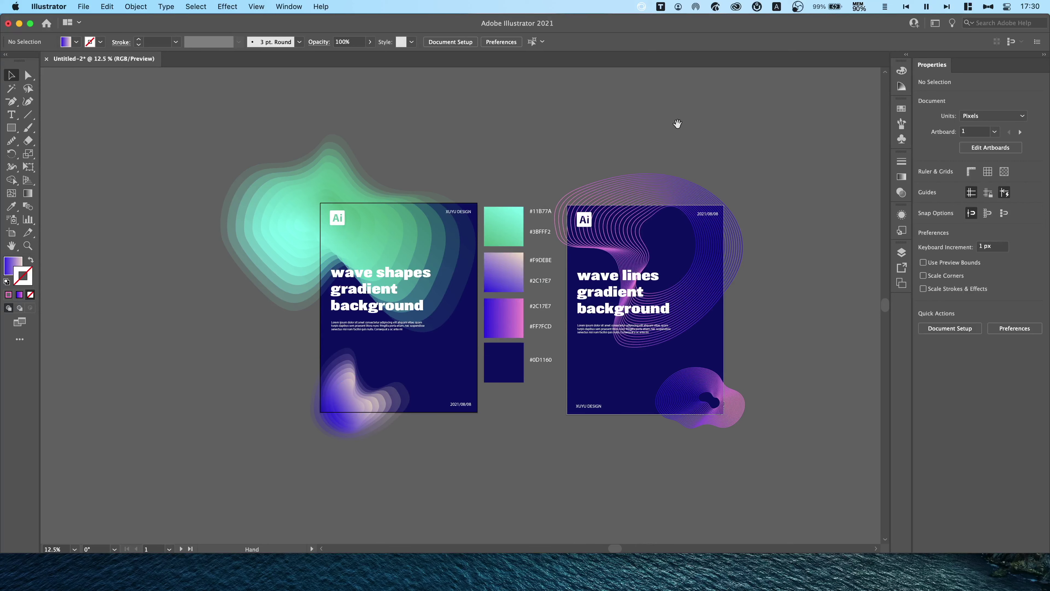
# Step: Recentre the posters and colour swatches, then select the green wave shapes group
pyautogui.scroll(1, 650, 141)
pyautogui.scroll(-4, 678, 180)
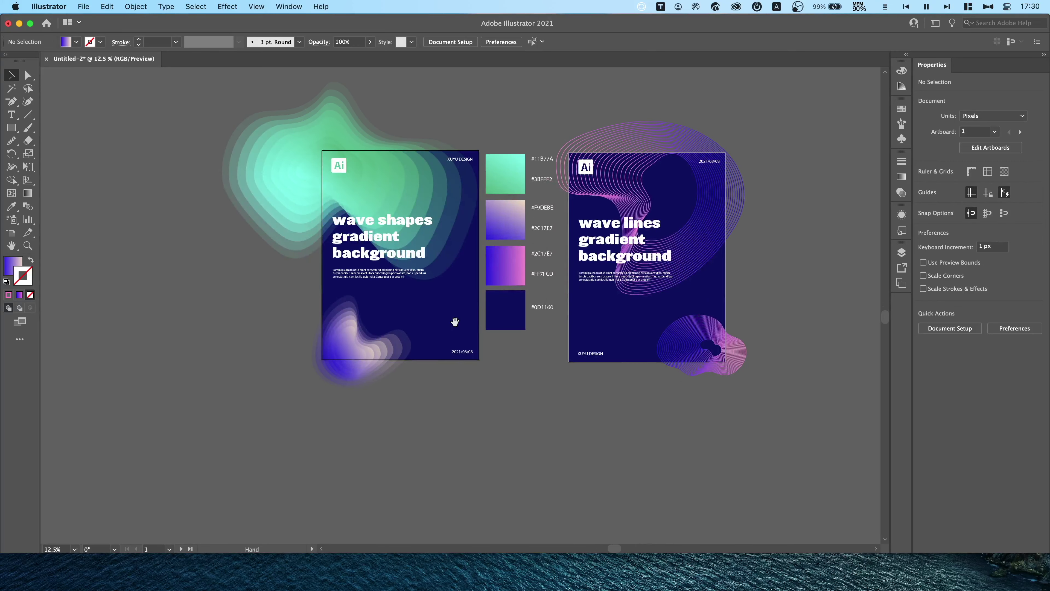
pyautogui.scroll(-3, 455, 322)
pyautogui.hscroll(-2, 488, 317)
pyautogui.moveTo(472, 250); pyautogui.dragTo(511, 372)
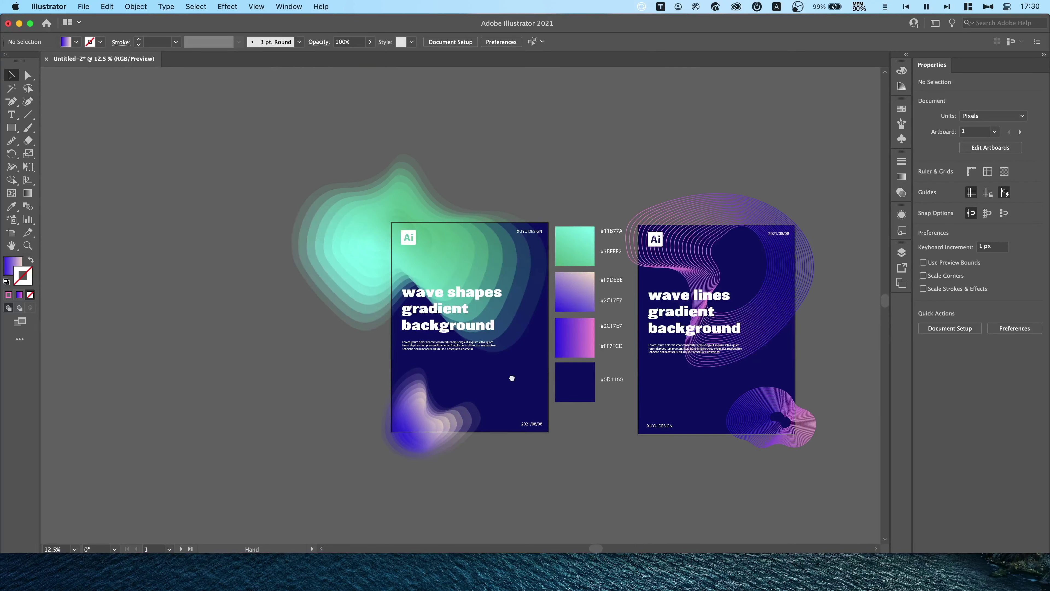
pyautogui.click(357, 238)
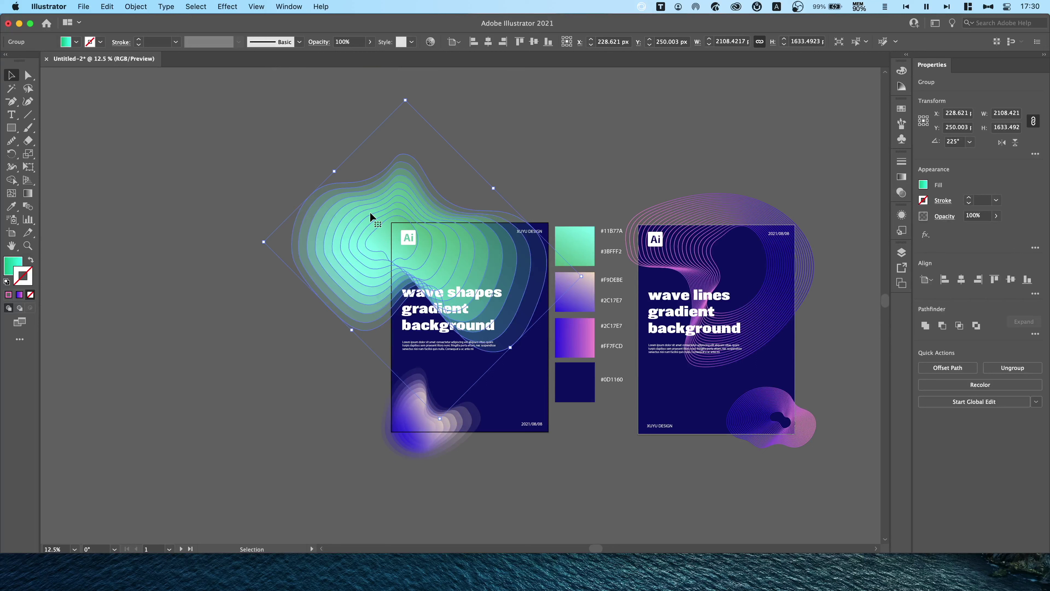
# Step: Move the green wave shapes and poster text left off the artboard, leaving it empty
pyautogui.moveTo(297, 133); pyautogui.dragTo(541, 453)
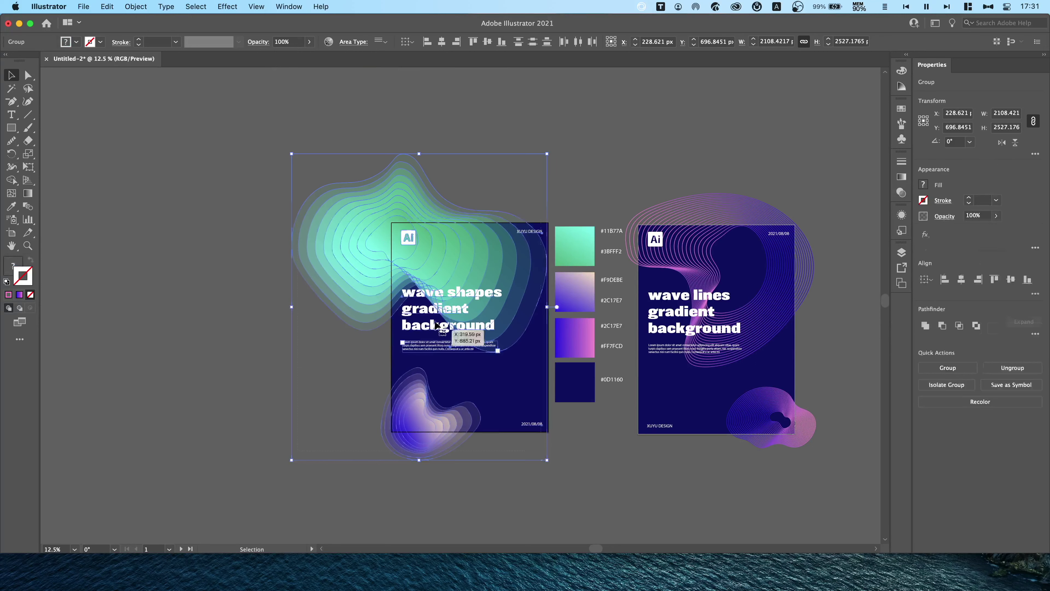
pyautogui.moveTo(393, 269); pyautogui.dragTo(170, 269)
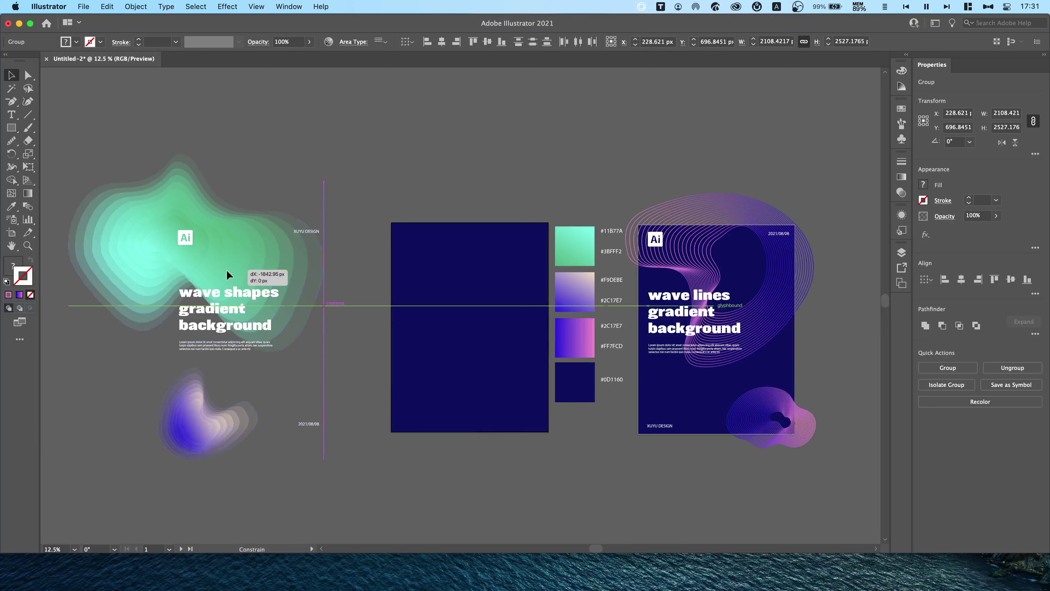
pyautogui.click(395, 180)
pyautogui.moveTo(400, 177)
pyautogui.mouseDown()
pyautogui.moveTo(467, 186)
pyautogui.moveTo(492, 210)
pyautogui.moveTo(480, 210)
pyautogui.mouseUp()
pyautogui.press('super+equal')
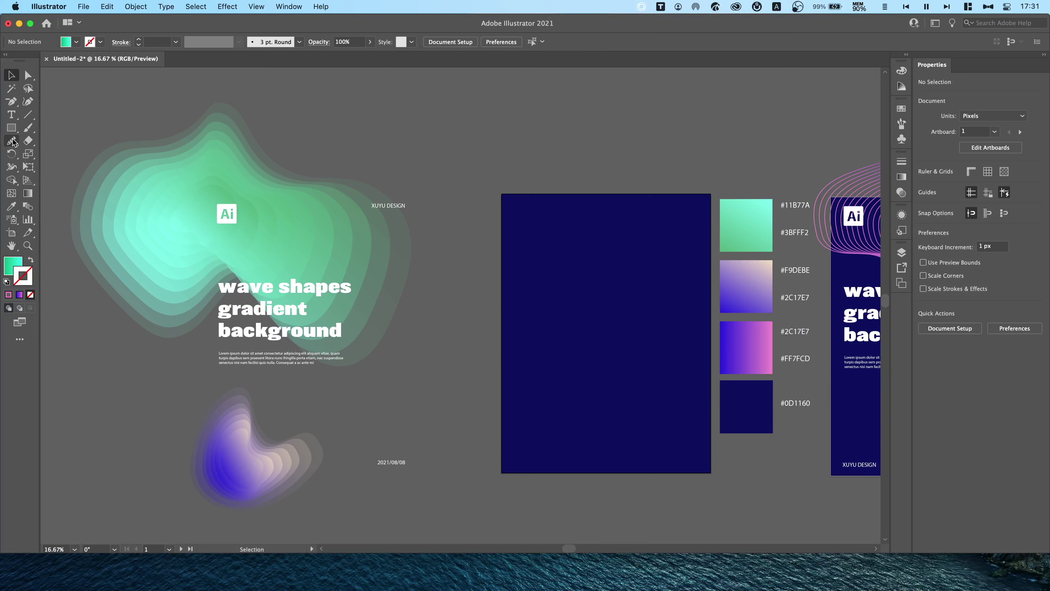
# Step: Draw a closed, unfilled freehand blob on the empty navy board with the Pencil tool
pyautogui.click(12, 141)
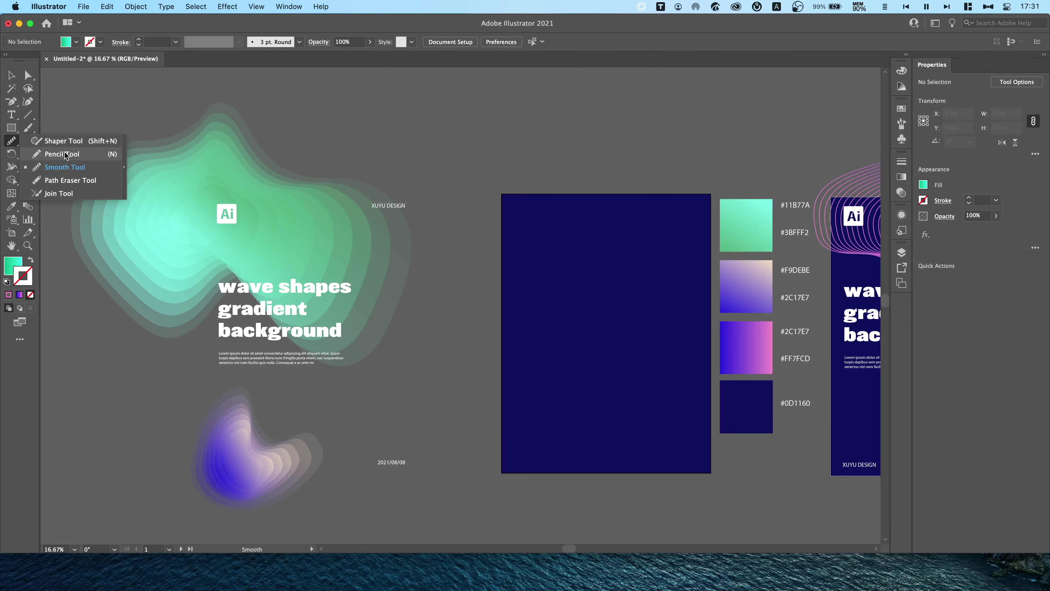
pyautogui.click(103, 158)
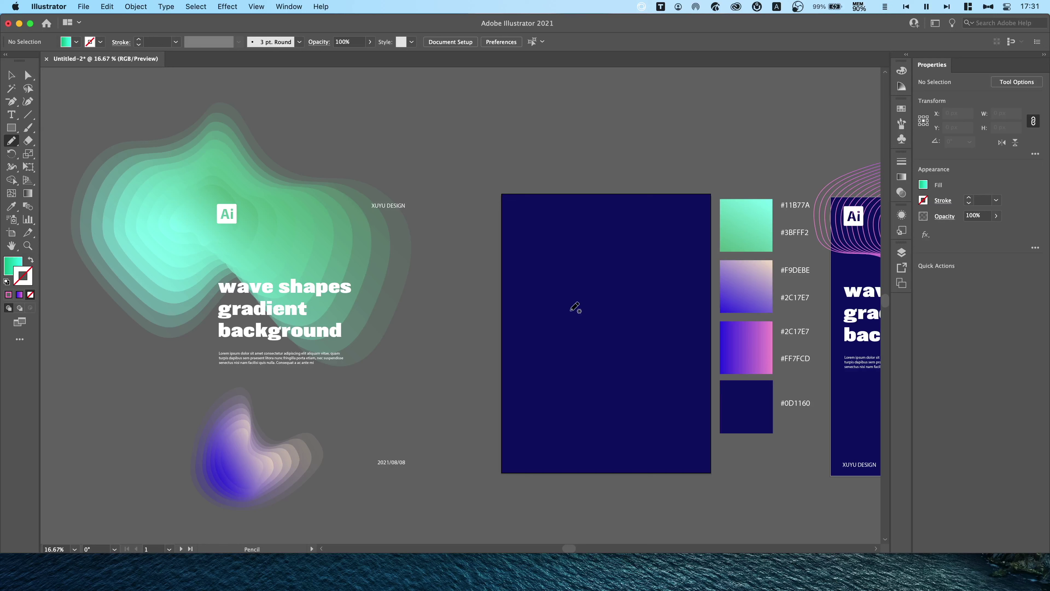
pyautogui.moveTo(565, 292)
pyautogui.mouseDown()
pyautogui.moveTo(551, 289)
pyautogui.moveTo(606, 255)
pyautogui.moveTo(607, 301)
pyautogui.moveTo(552, 288)
pyautogui.mouseUp()
# Step: Smooth the blob's left, lower-right and lower-left edges with the Smooth Tool
pyautogui.press('super+equal')
pyautogui.press('super+equal')
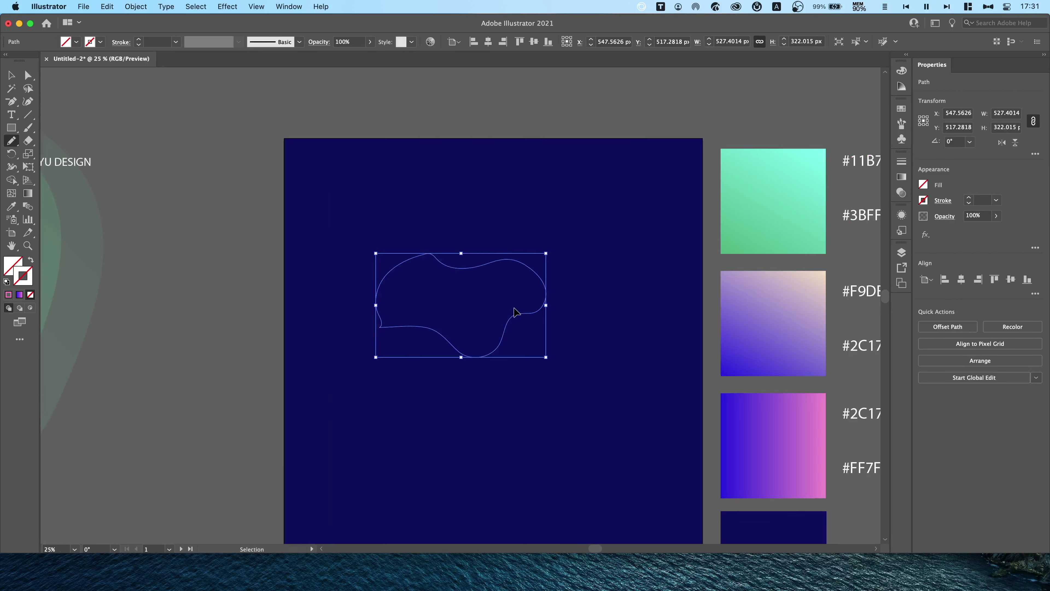
pyautogui.press('super+equal')
pyautogui.moveTo(434, 292); pyautogui.dragTo(547, 275)
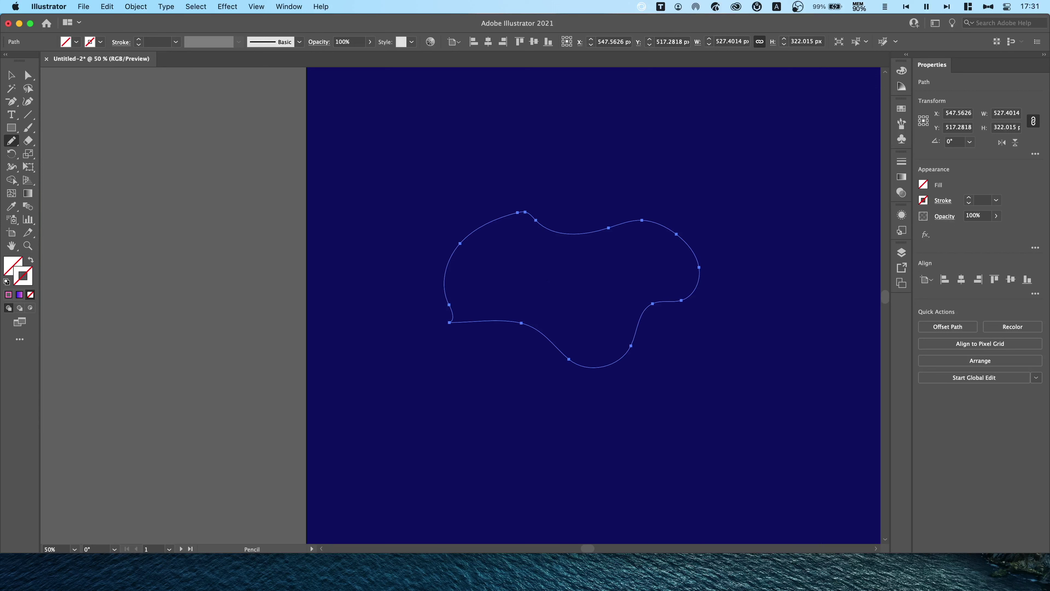
pyautogui.moveTo(12, 141); pyautogui.dragTo(62, 165)
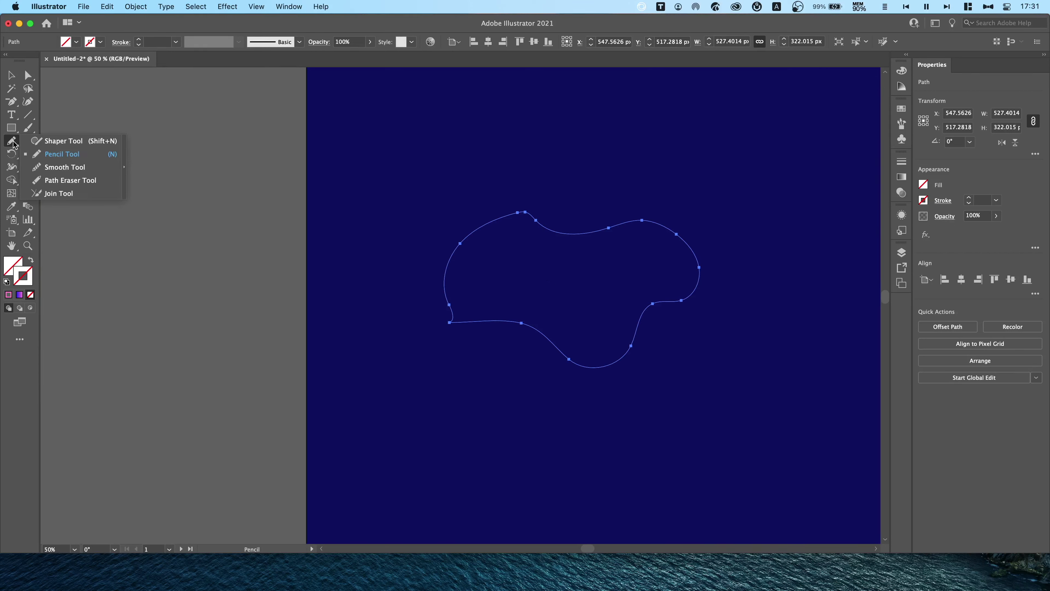
pyautogui.click(62, 165)
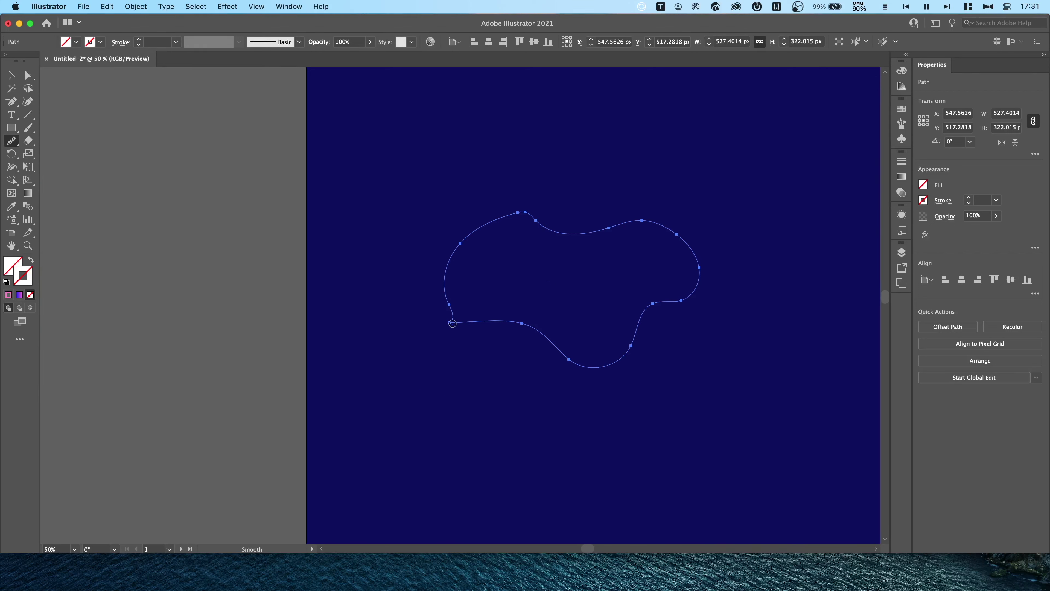
pyautogui.moveTo(468, 327)
pyautogui.mouseDown()
pyautogui.moveTo(467, 233)
pyautogui.moveTo(538, 220)
pyautogui.moveTo(675, 234)
pyautogui.mouseUp()
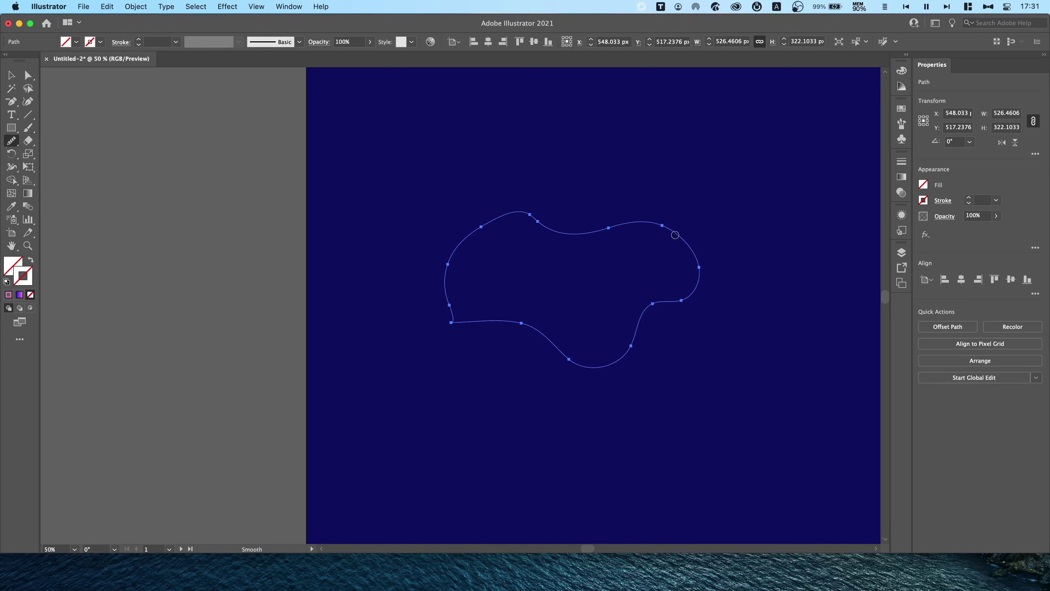
pyautogui.moveTo(691, 291); pyautogui.dragTo(572, 368)
pyautogui.moveTo(527, 333); pyautogui.dragTo(454, 316)
# Step: Delete the sharp lower-left corner anchor with Delete Anchor Point
pyautogui.press('super+1')
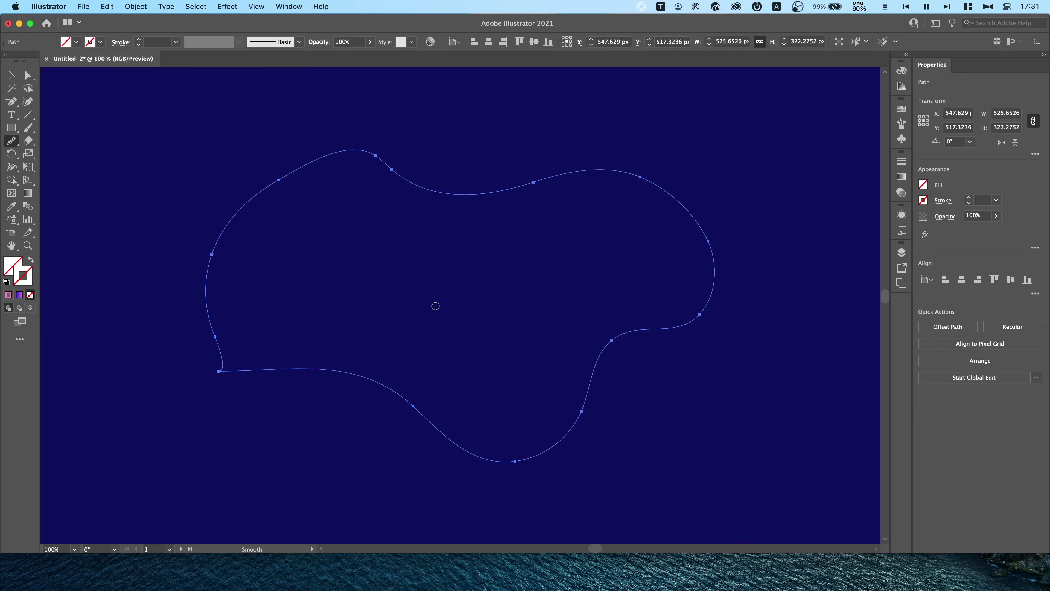
pyautogui.hscroll(-8, 387, 355)
pyautogui.scroll(2, 387, 356)
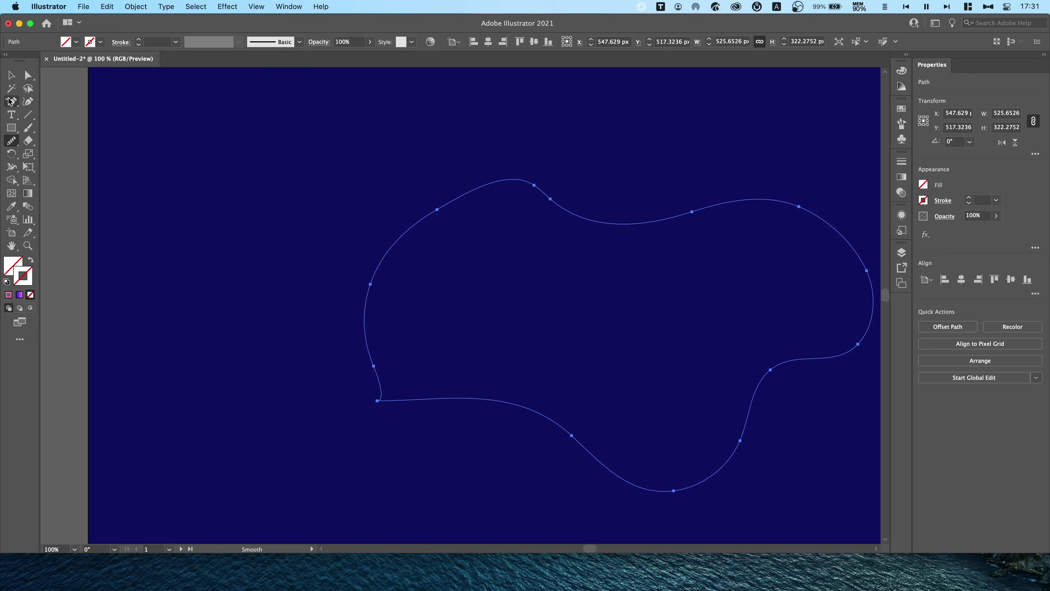
pyautogui.press('-')
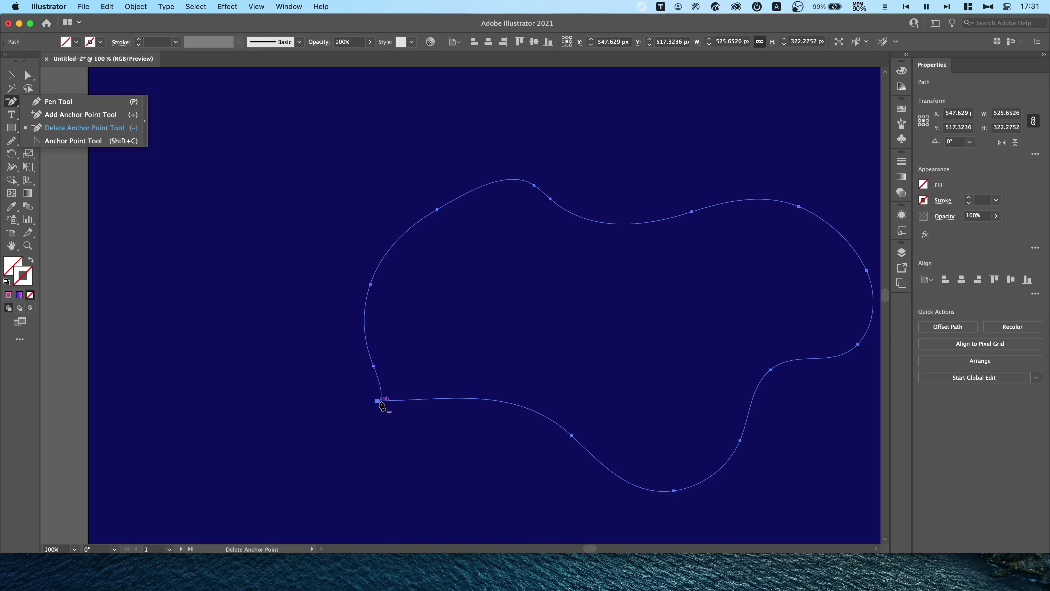
pyautogui.click(376, 401)
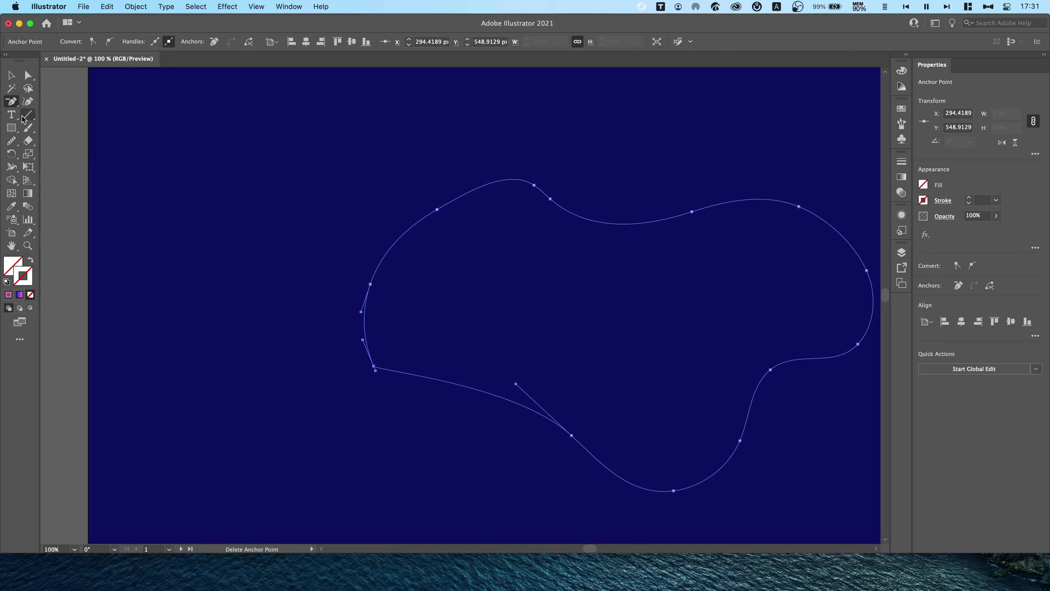
# Step: Re-smooth the blob's bottom-left edge into a clean curve
pyautogui.click(12, 142)
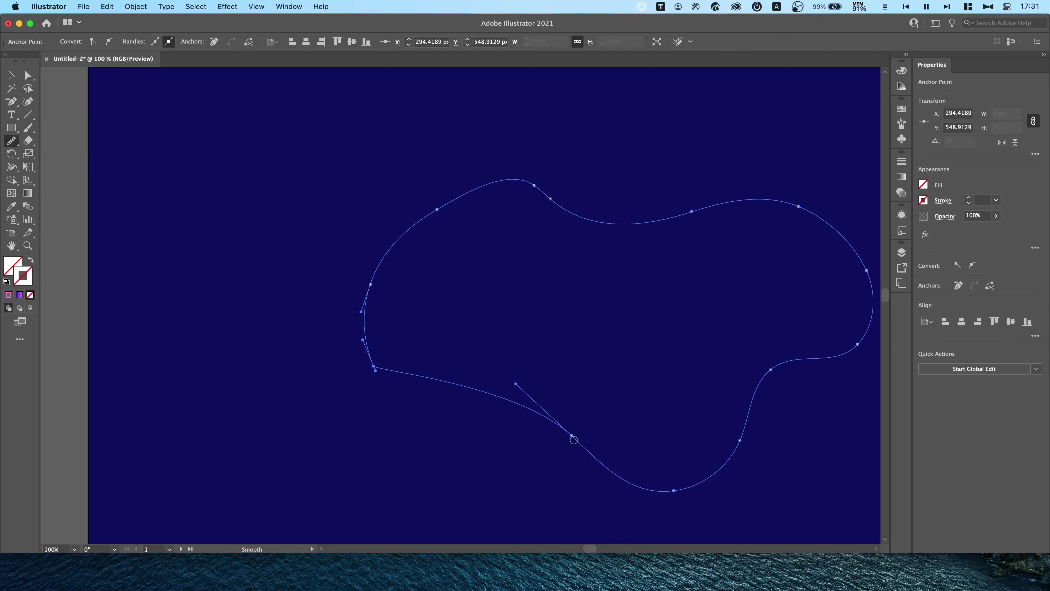
pyautogui.moveTo(574, 439); pyautogui.dragTo(462, 399)
pyautogui.moveTo(372, 360); pyautogui.dragTo(408, 381)
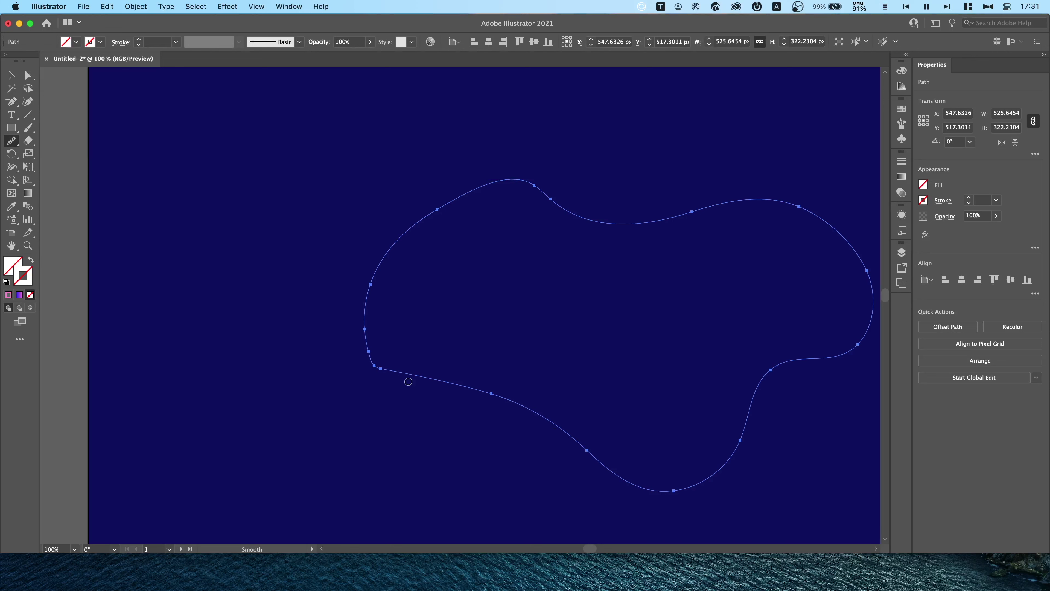
pyautogui.moveTo(360, 351)
pyautogui.mouseDown()
pyautogui.moveTo(399, 374)
pyautogui.moveTo(511, 403)
pyautogui.mouseUp()
pyautogui.moveTo(359, 359); pyautogui.dragTo(550, 406)
pyautogui.moveTo(375, 364); pyautogui.dragTo(580, 407)
pyautogui.moveTo(798, 293); pyautogui.dragTo(668, 296)
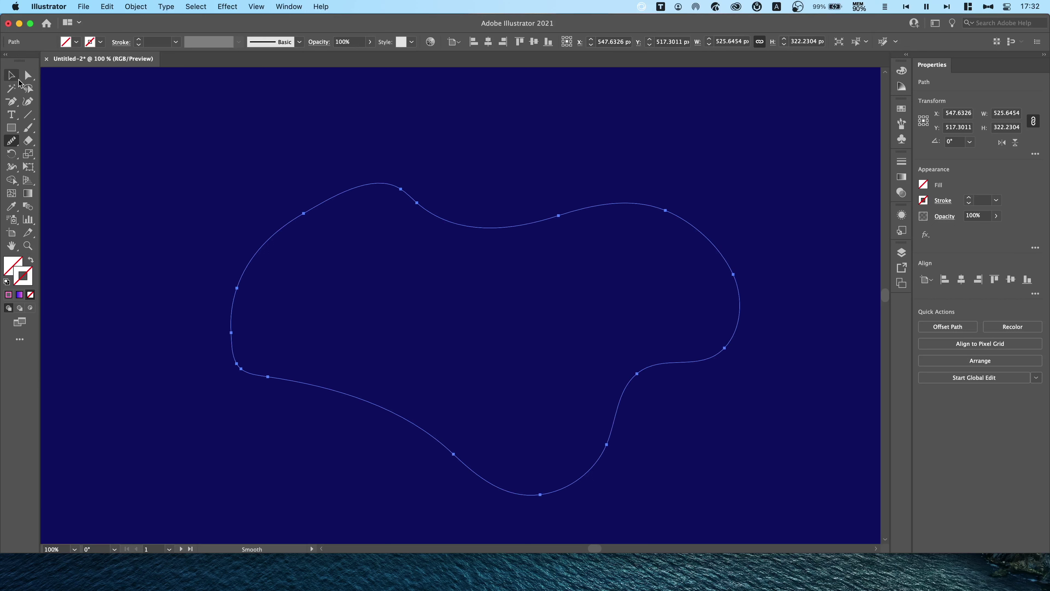
# Step: Draw a larger closed Pencil blob in the lower half of the navy poster
pyautogui.click(12, 144)
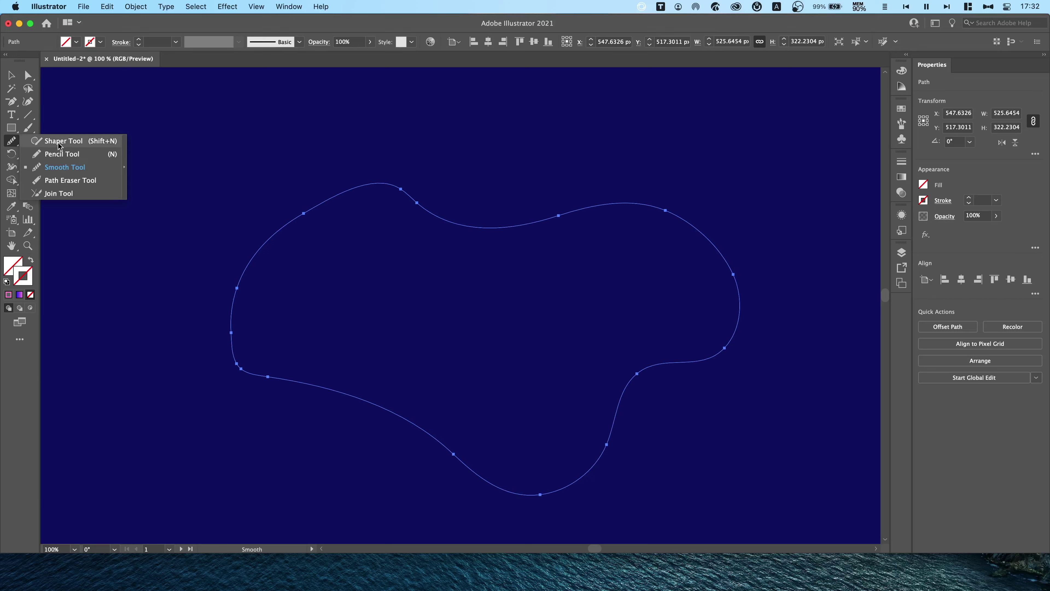
pyautogui.click(66, 154)
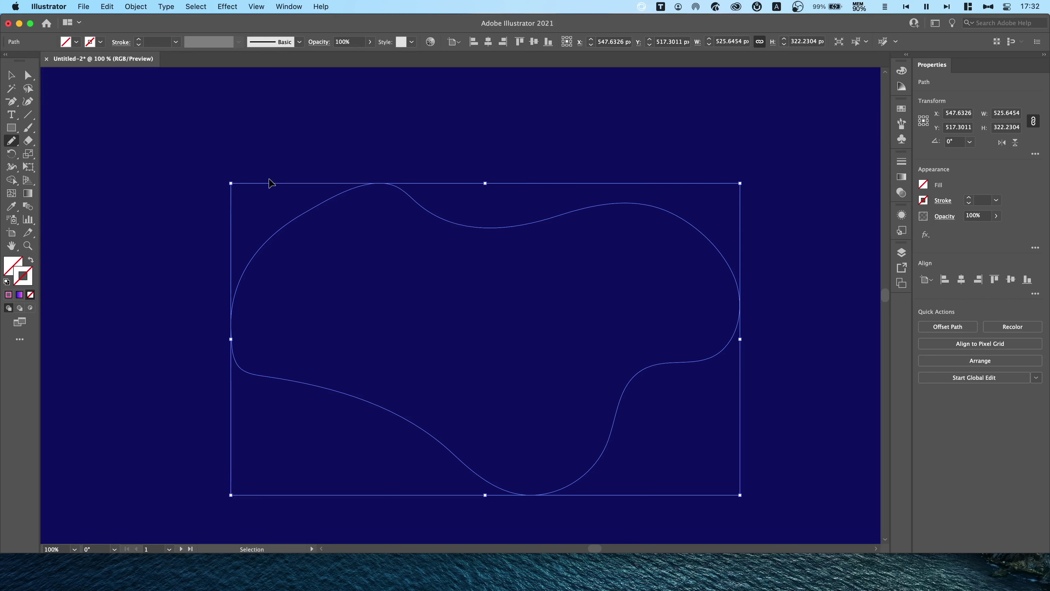
pyautogui.press('super+minus')
pyautogui.press('super+minus')
pyautogui.press('super+minus')
pyautogui.press('super+minus')
pyautogui.press('super+minus')
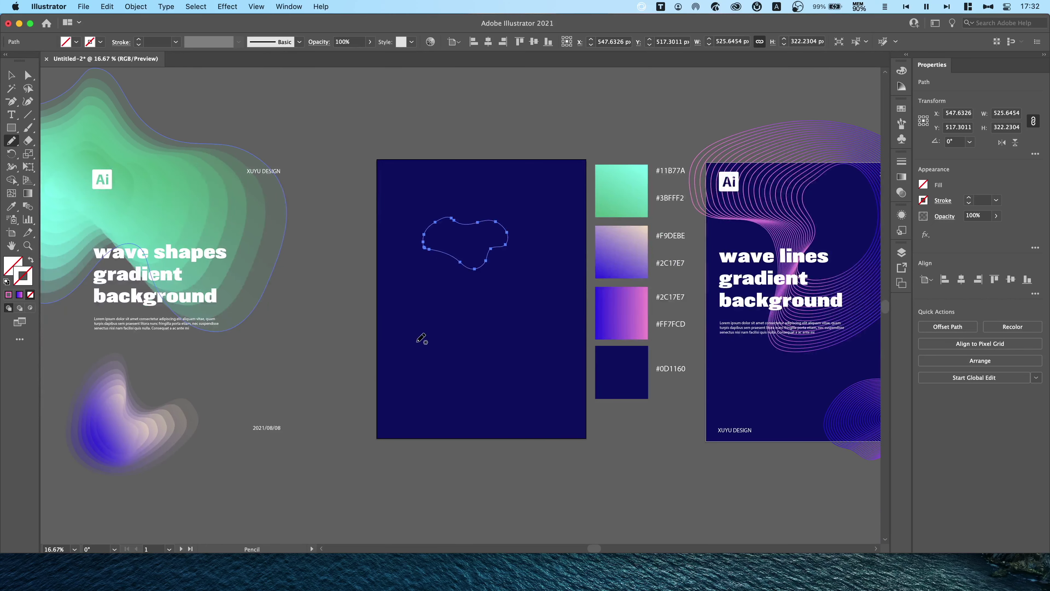
pyautogui.moveTo(414, 352)
pyautogui.mouseDown()
pyautogui.moveTo(494, 347)
pyautogui.moveTo(486, 398)
pyautogui.moveTo(423, 374)
pyautogui.moveTo(418, 350)
pyautogui.mouseUp()
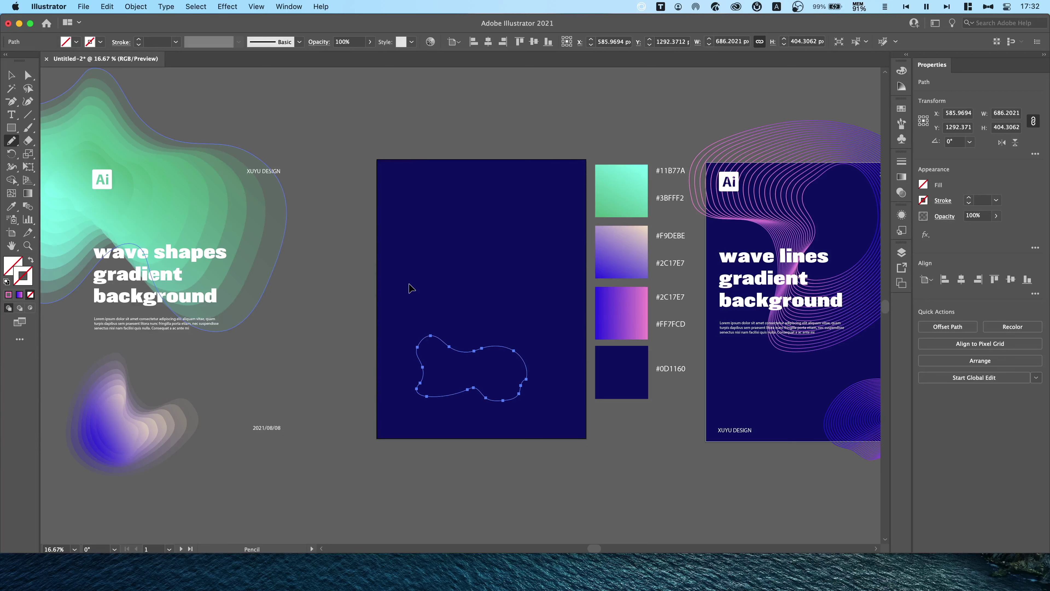
pyautogui.press('v')
pyautogui.press('super+equal')
pyautogui.press('super+equal')
pyautogui.press('super+equal')
# Step: Smooth the lower blob's lower-left, lower-right and right edges into gentle curves
pyautogui.click(11, 140)
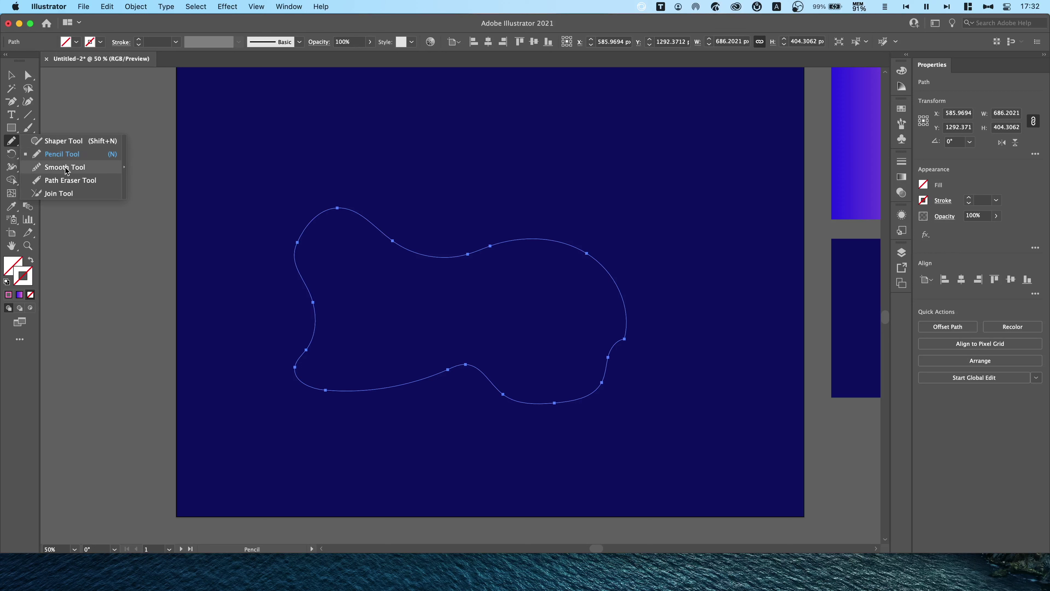
pyautogui.click(66, 168)
pyautogui.moveTo(307, 338); pyautogui.dragTo(286, 373)
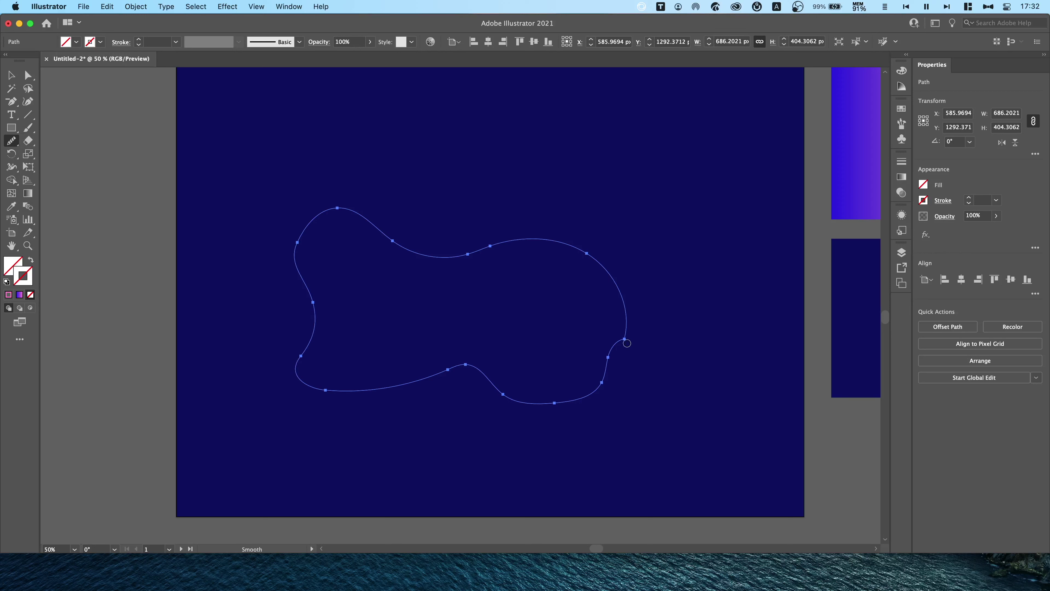
pyautogui.moveTo(627, 343); pyautogui.dragTo(634, 325)
pyautogui.moveTo(601, 366)
pyautogui.mouseDown()
pyautogui.moveTo(626, 326)
pyautogui.moveTo(621, 343)
pyautogui.moveTo(631, 335)
pyautogui.moveTo(604, 367)
pyautogui.moveTo(629, 340)
pyautogui.mouseUp()
pyautogui.moveTo(592, 246); pyautogui.dragTo(614, 336)
# Step: Zoom out and marquee-select both blob outlines on the poster
pyautogui.click(12, 75)
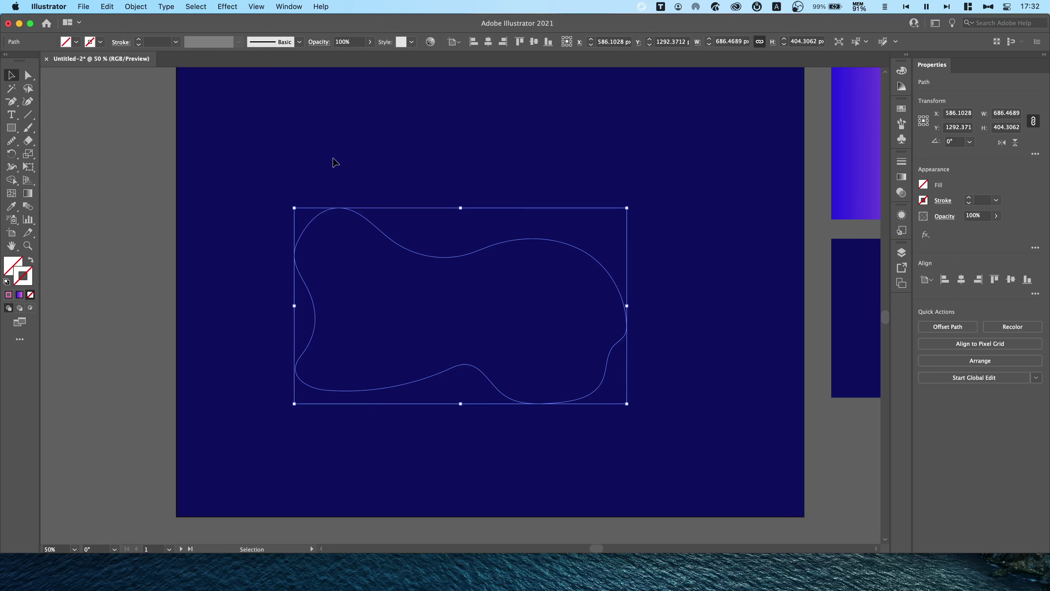
pyautogui.press('super+minus')
pyautogui.press('super+minus')
pyautogui.press('super+minus')
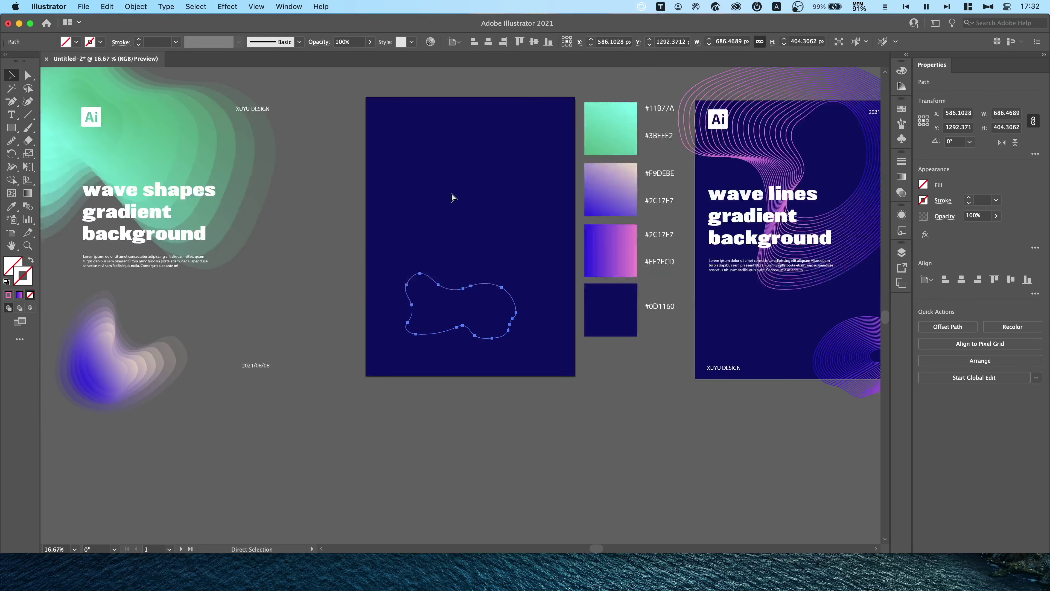
pyautogui.scroll(3, 475, 203)
pyautogui.press('super+z')
pyautogui.press('super+z')
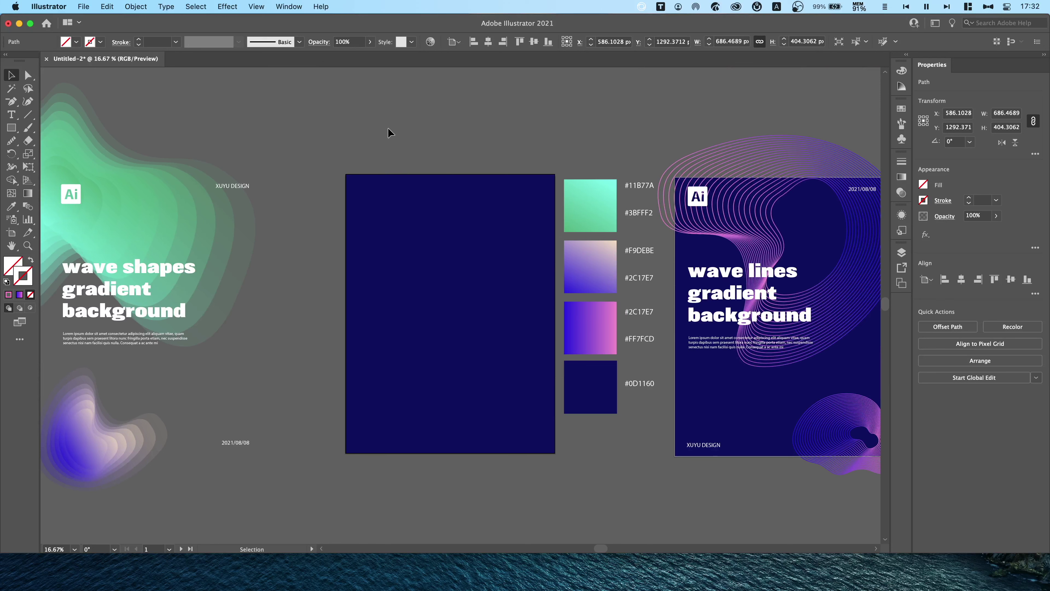
pyautogui.moveTo(389, 128); pyautogui.dragTo(496, 469)
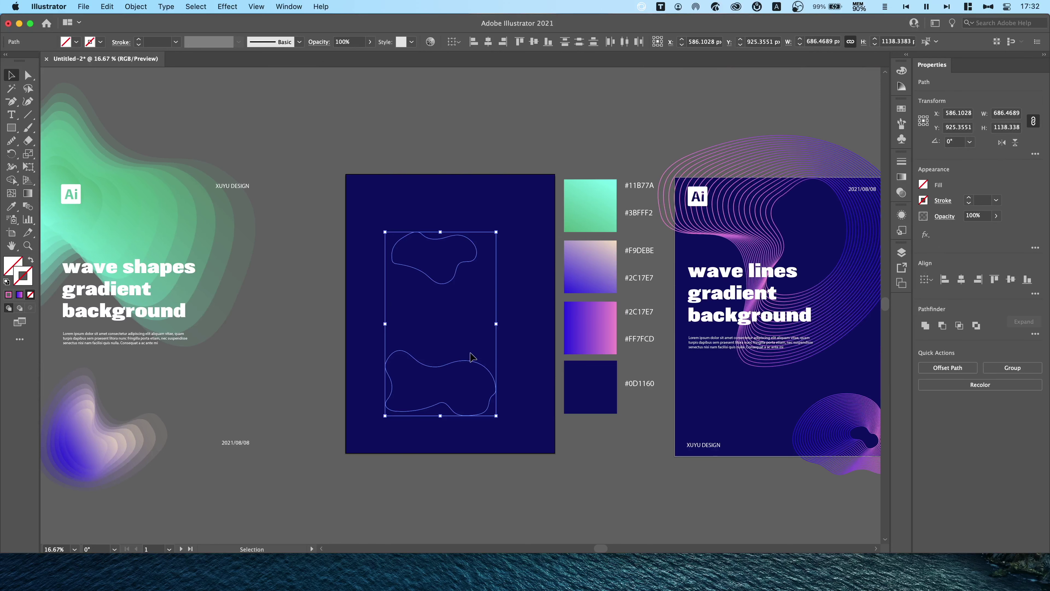
# Step: Eyedropper the #11B77A–#3BFFF2 green gradient swatch into both blobs, then deselect
pyautogui.press('-')
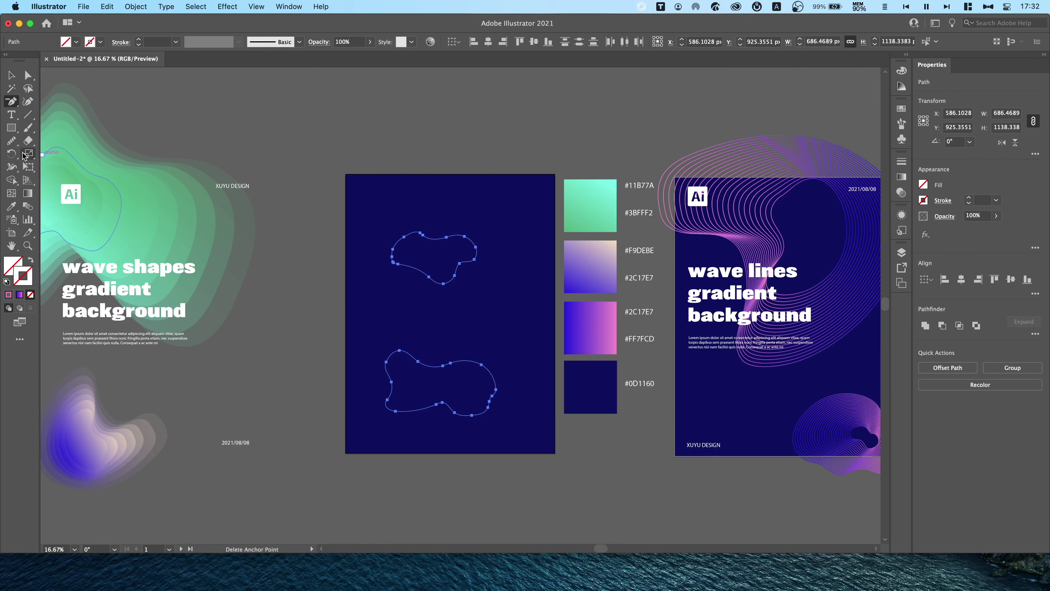
pyautogui.click(11, 205)
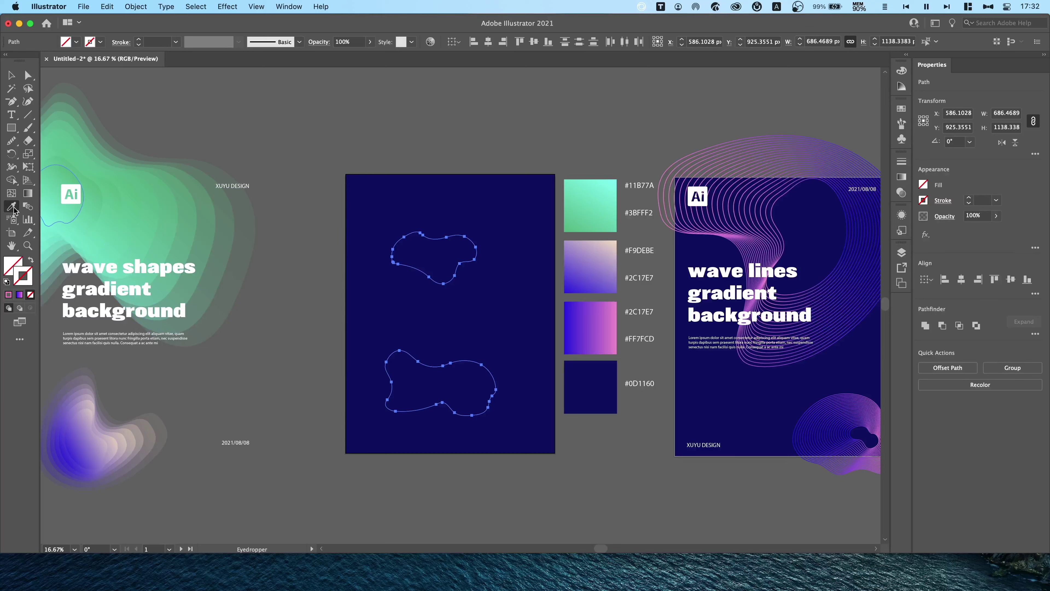
pyautogui.click(589, 196)
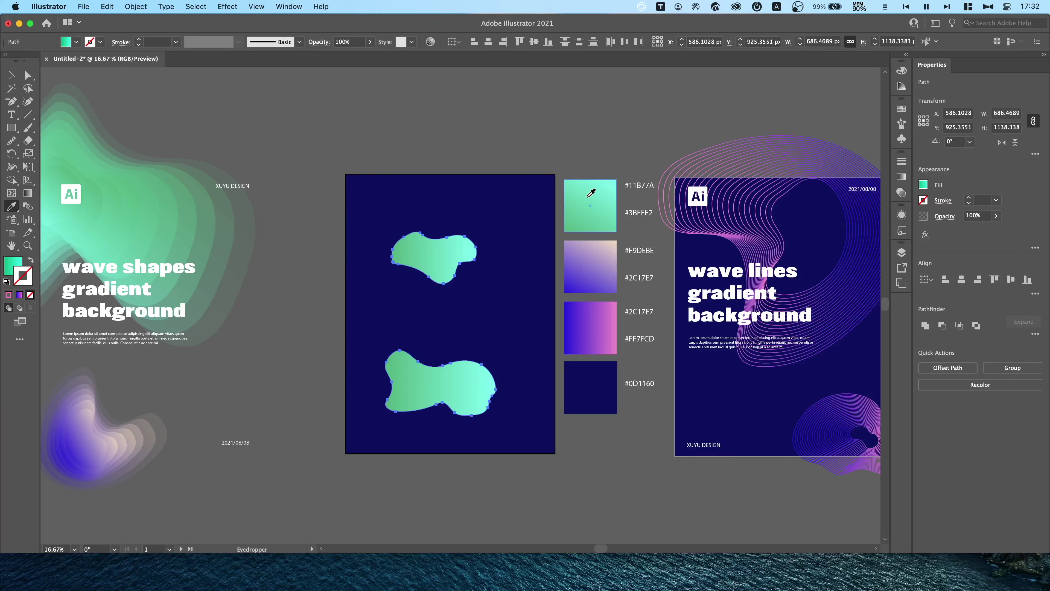
pyautogui.click(12, 76)
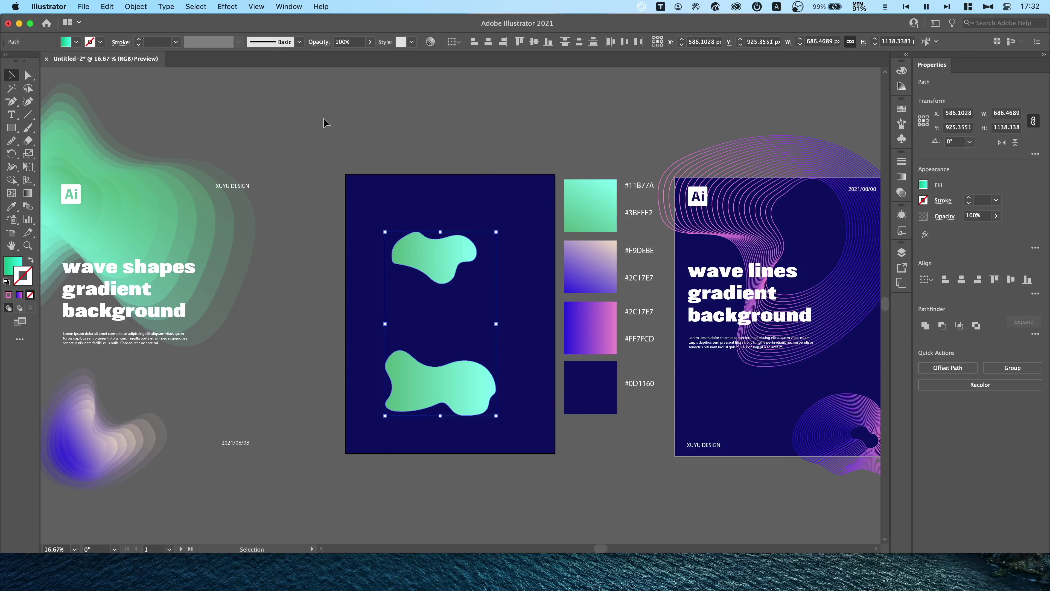
pyautogui.click(460, 132)
pyautogui.hotkey('ctrl', '=')
pyautogui.hotkey('ctrl', '=')
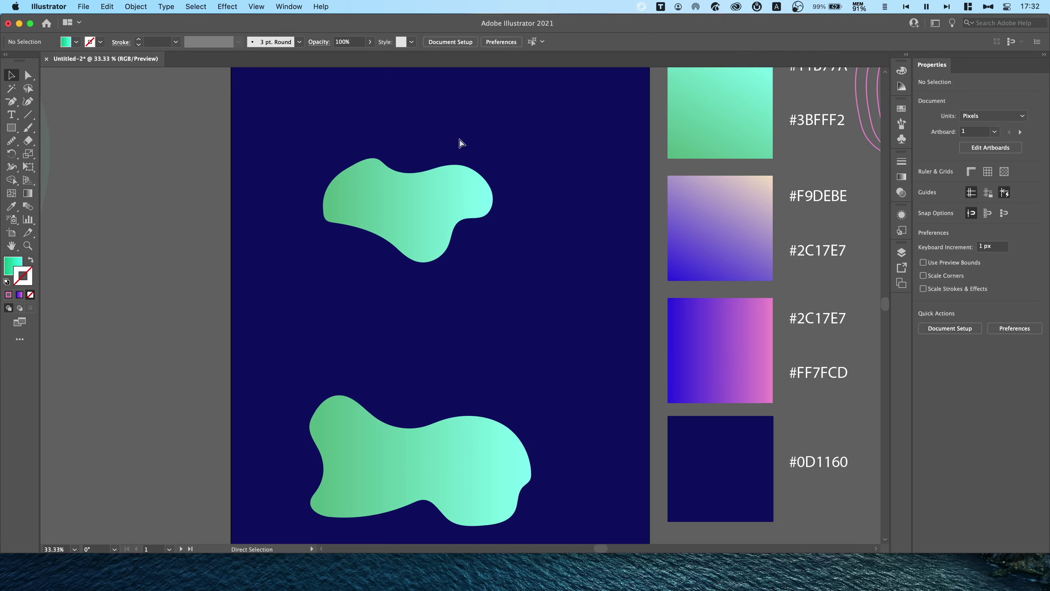
pyautogui.moveTo(483, 291)
pyautogui.mouseDown()
pyautogui.moveTo(511, 348)
pyautogui.moveTo(527, 300)
pyautogui.mouseUp()
pyautogui.hotkey('ctrl', '-')
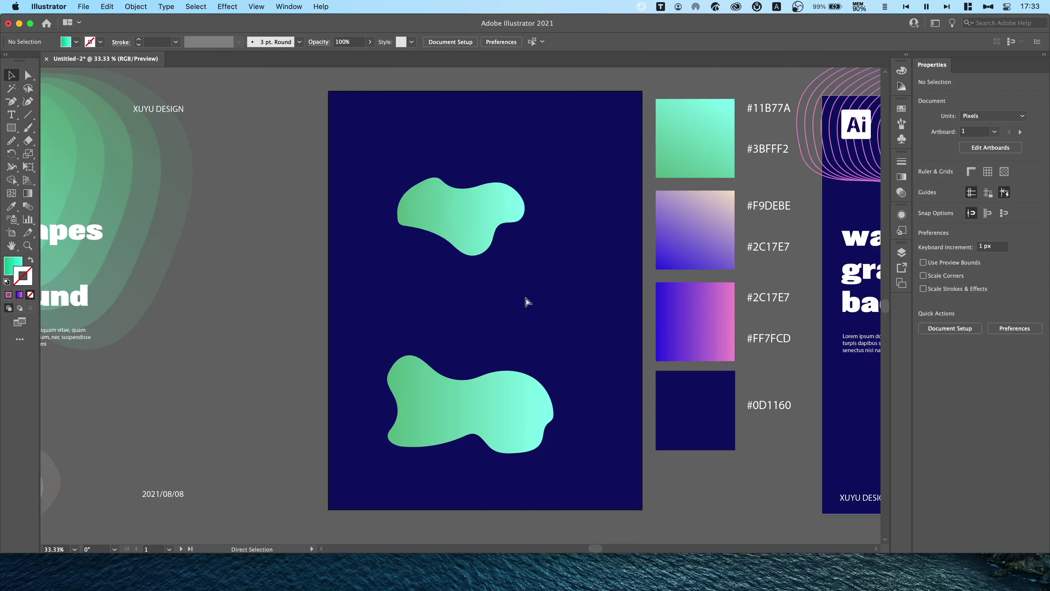
# Step: Shrink the bottom blob and enlarge the top blob to about 954 × 585 px, moved up-left
pyautogui.click(503, 390)
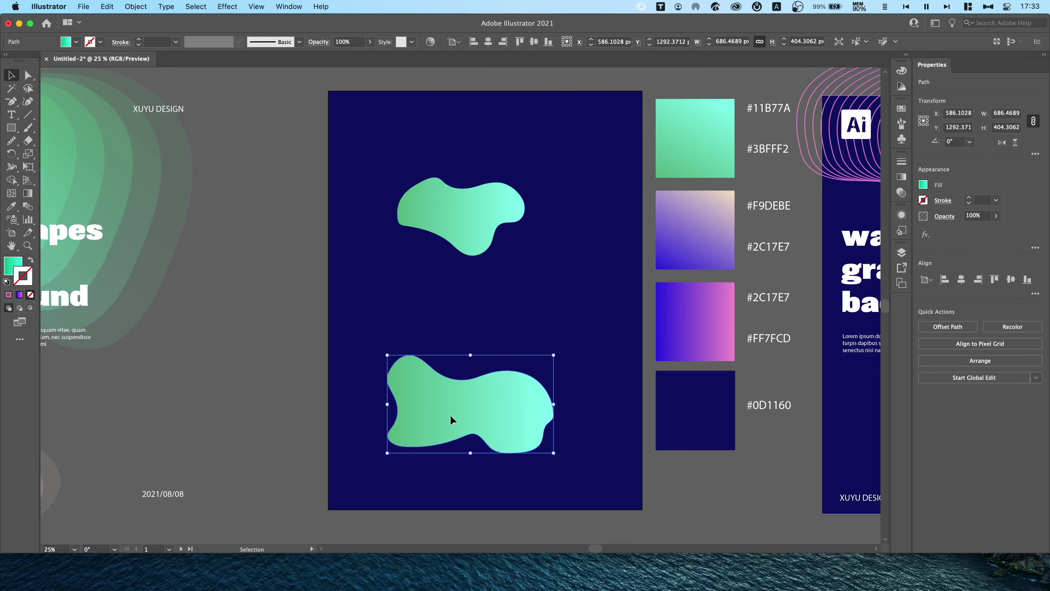
pyautogui.moveTo(555, 354)
pyautogui.mouseDown()
pyautogui.moveTo(461, 409)
pyautogui.moveTo(489, 330)
pyautogui.moveTo(489, 340)
pyautogui.mouseUp()
pyautogui.click(458, 214)
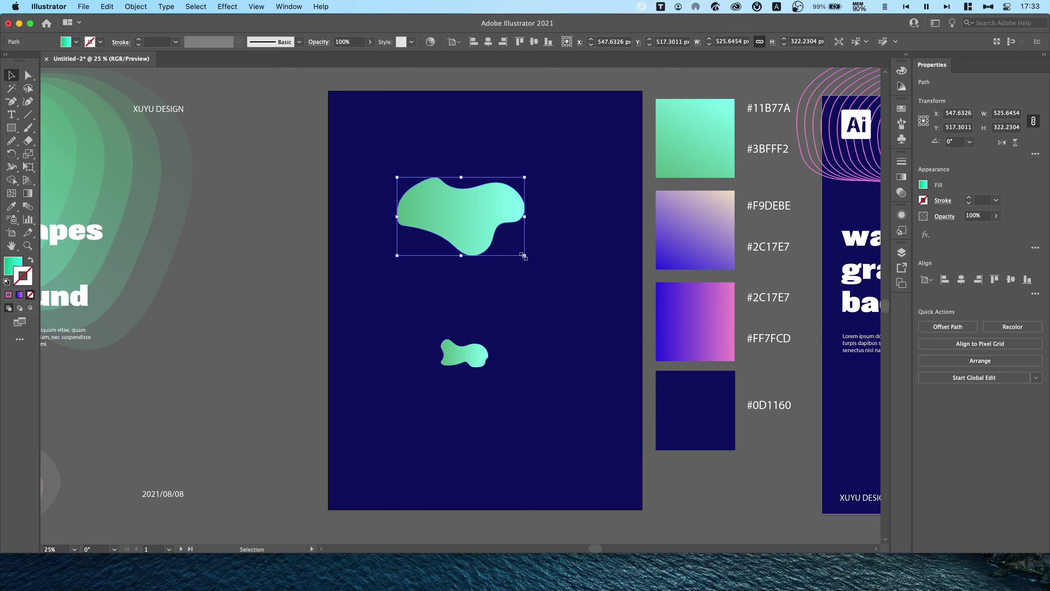
pyautogui.moveTo(524, 256); pyautogui.dragTo(629, 318)
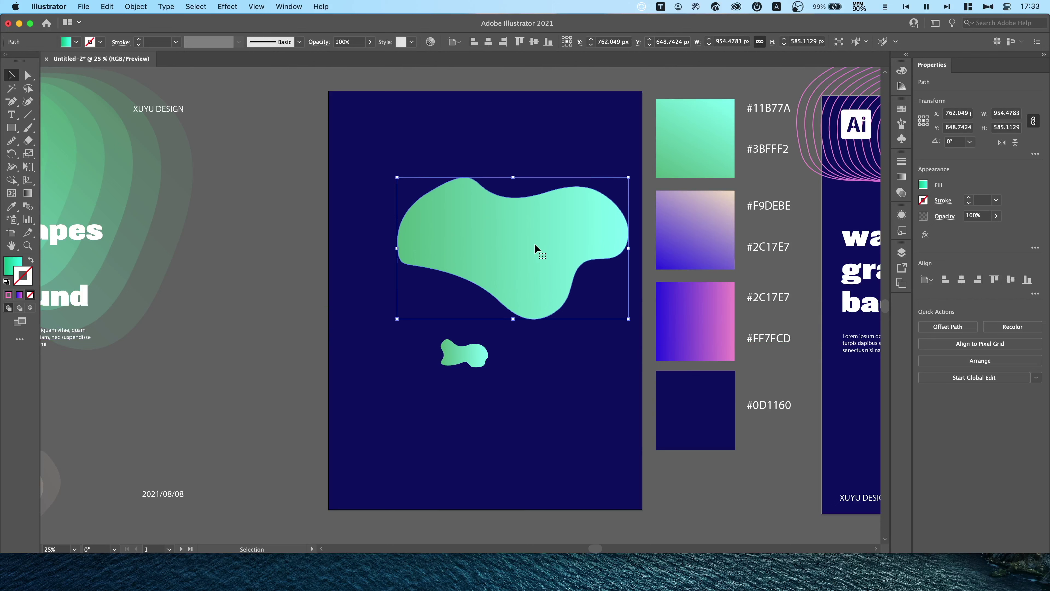
pyautogui.moveTo(535, 244); pyautogui.dragTo(499, 218)
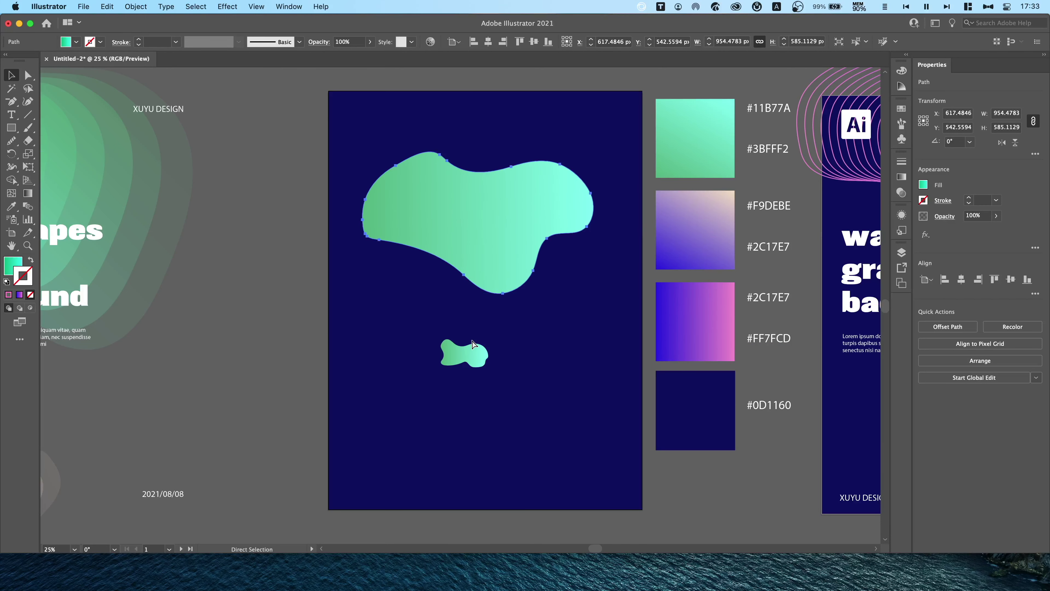
pyautogui.press('super+minus')
pyautogui.moveTo(441, 304)
pyautogui.mouseDown()
pyautogui.moveTo(476, 381)
pyautogui.moveTo(480, 356)
pyautogui.moveTo(545, 455)
pyautogui.mouseUp()
pyautogui.click(490, 440)
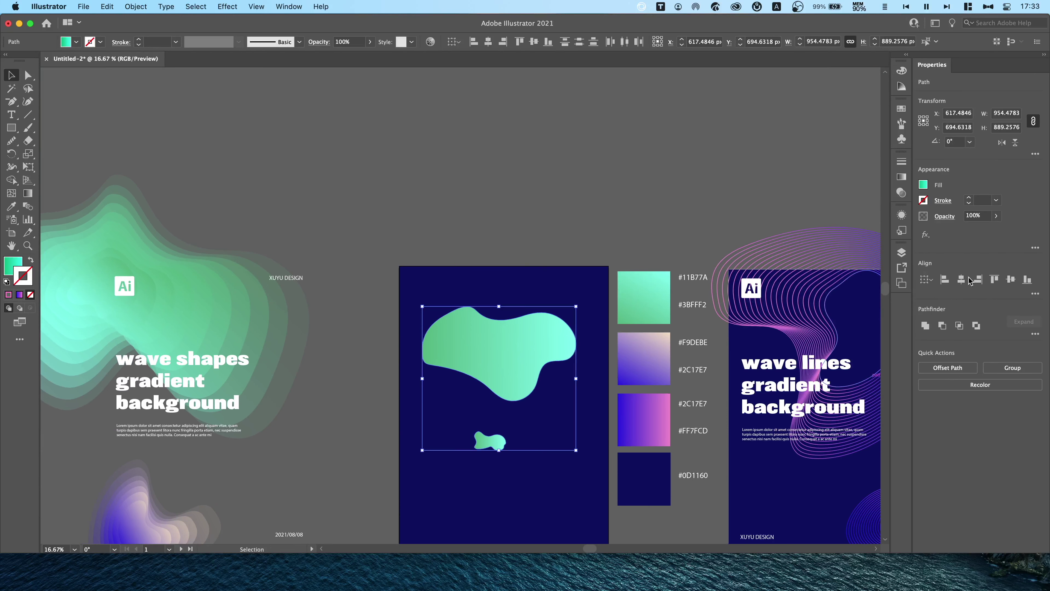
# Step: Align the small blob to the large blob's horizontal and vertical centre
pyautogui.click(961, 279)
pyautogui.click(1011, 279)
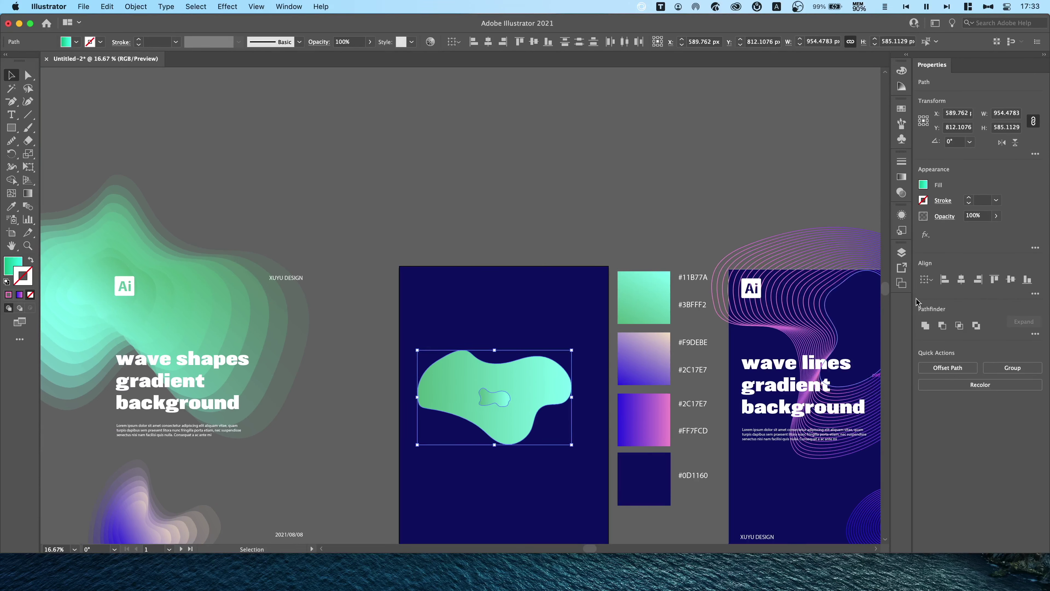
pyautogui.click(583, 214)
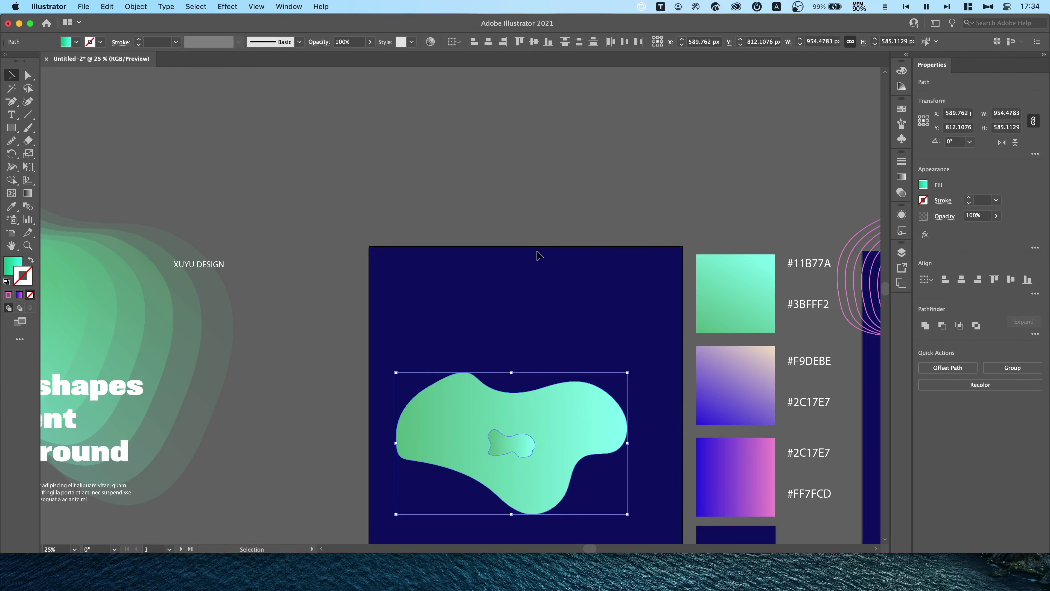
pyautogui.press('super+equal')
# Step: Set the large blob's opacity to 10% and reselect the blobs
pyautogui.click(582, 410)
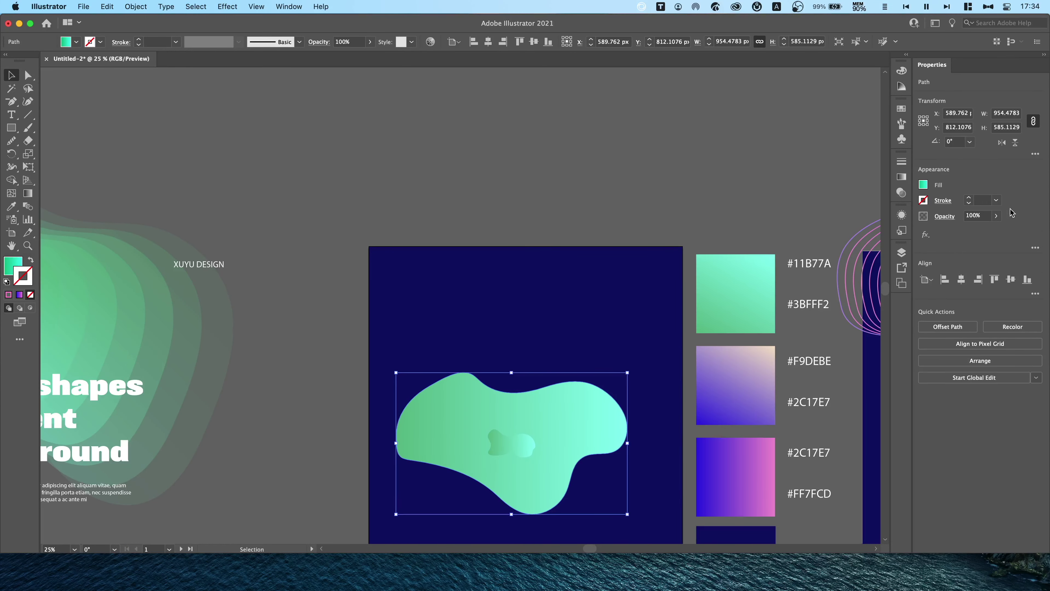
pyautogui.click(996, 216)
pyautogui.moveTo(995, 230); pyautogui.dragTo(958, 230)
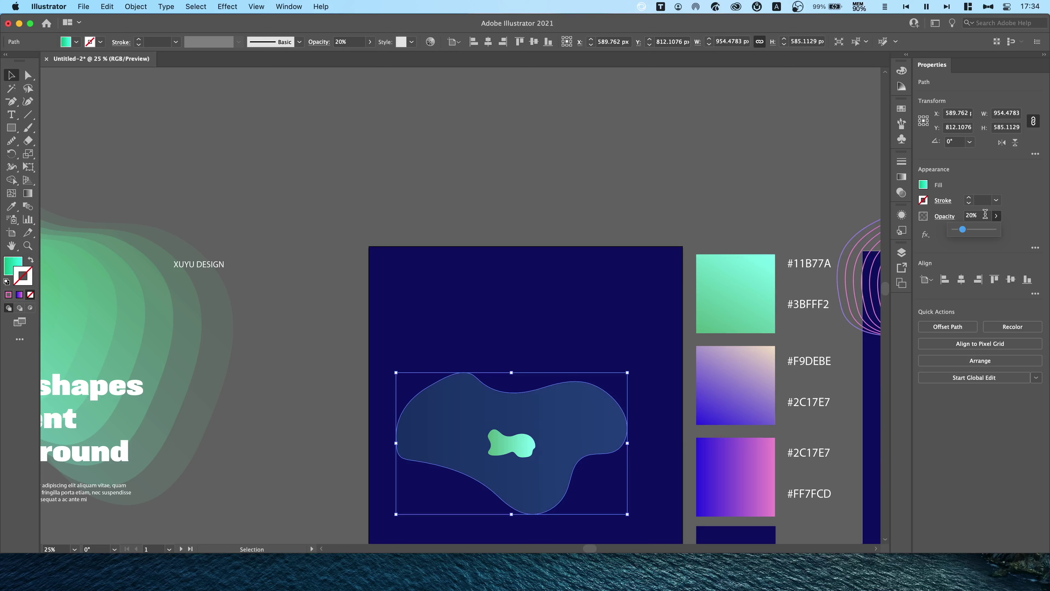
pyautogui.click(964, 215)
pyautogui.write('10')
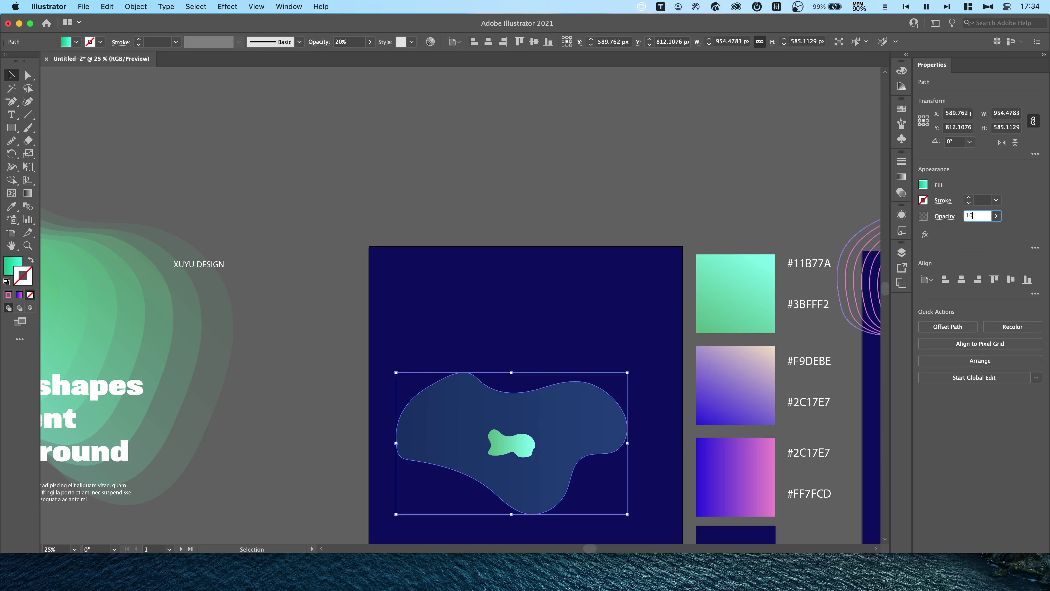
pyautogui.press('Return')
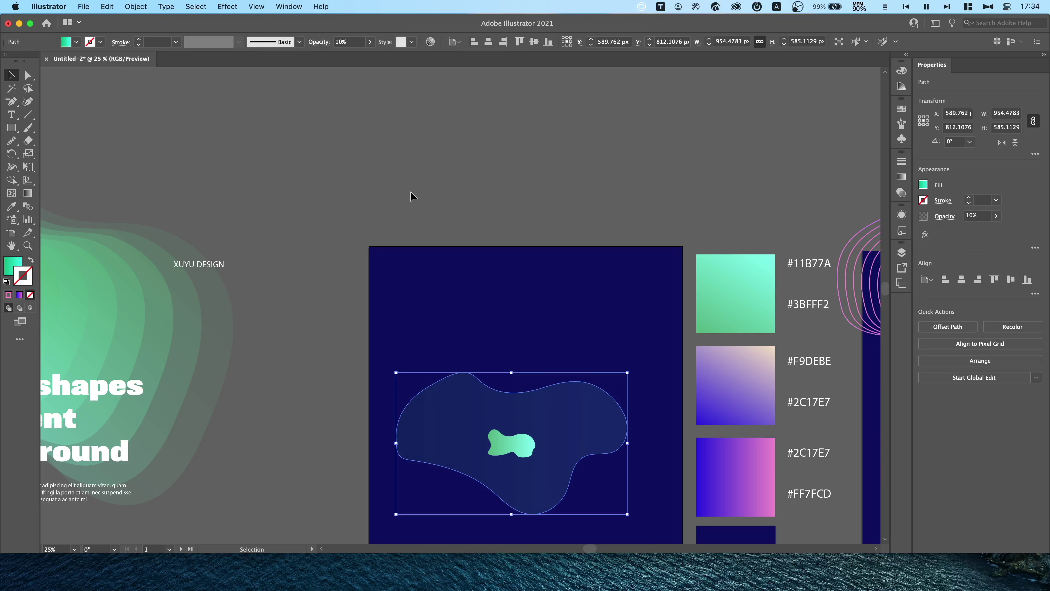
pyautogui.click(410, 192)
pyautogui.click(554, 480)
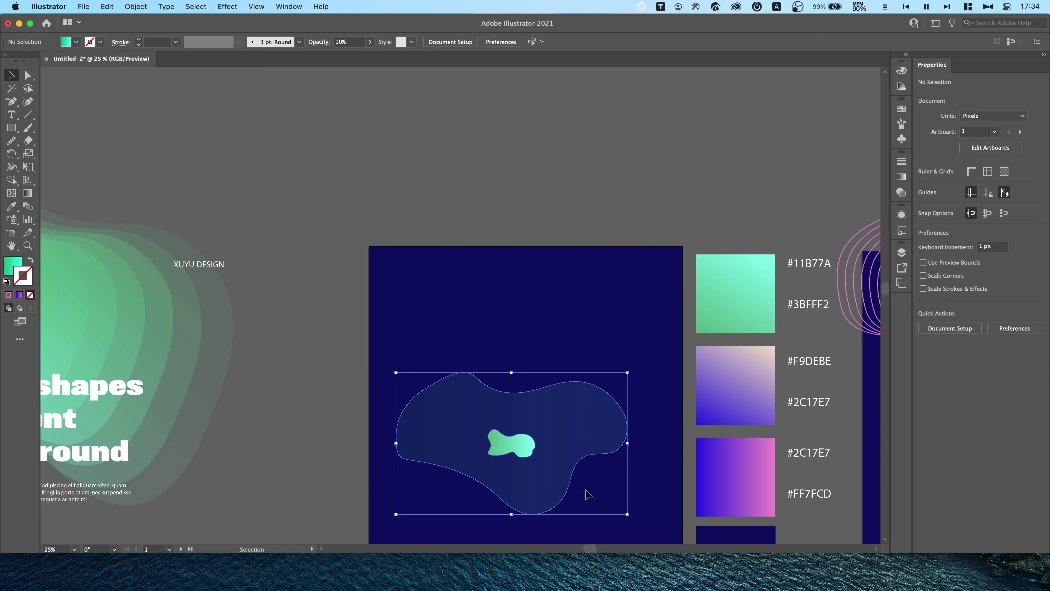
# Step: Blend the large and small green blobs, using Specified Steps spacing set to 9
pyautogui.click(130, 7)
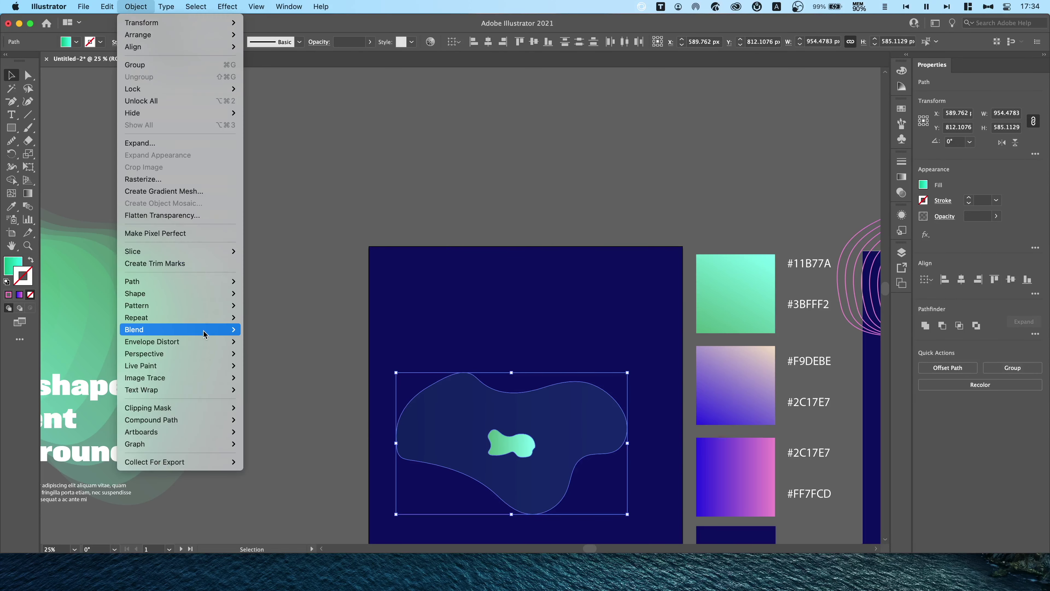
pyautogui.moveTo(179, 329)
pyautogui.click(271, 335)
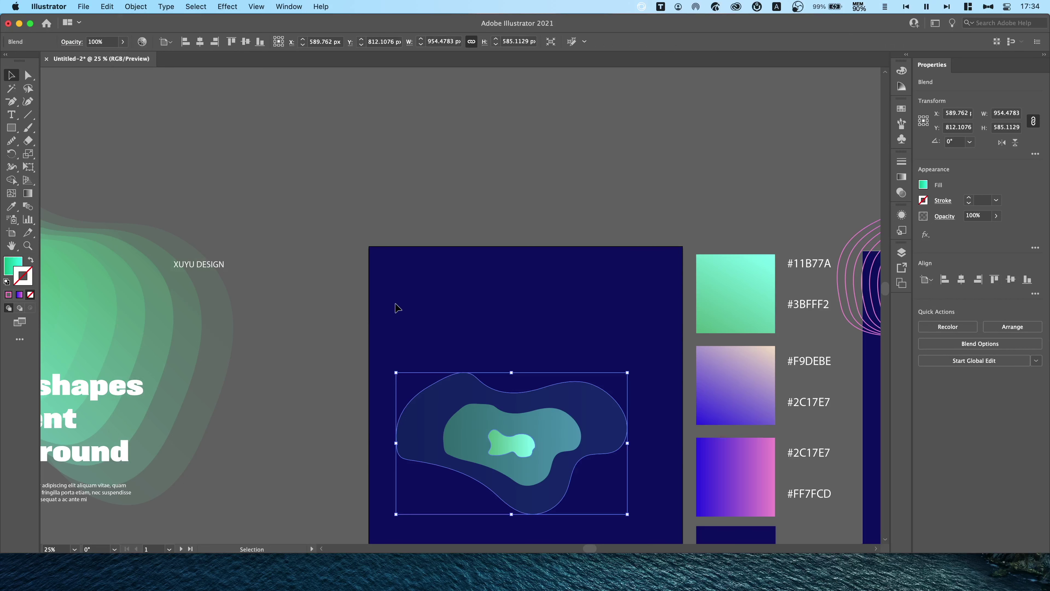
pyautogui.click(1001, 343)
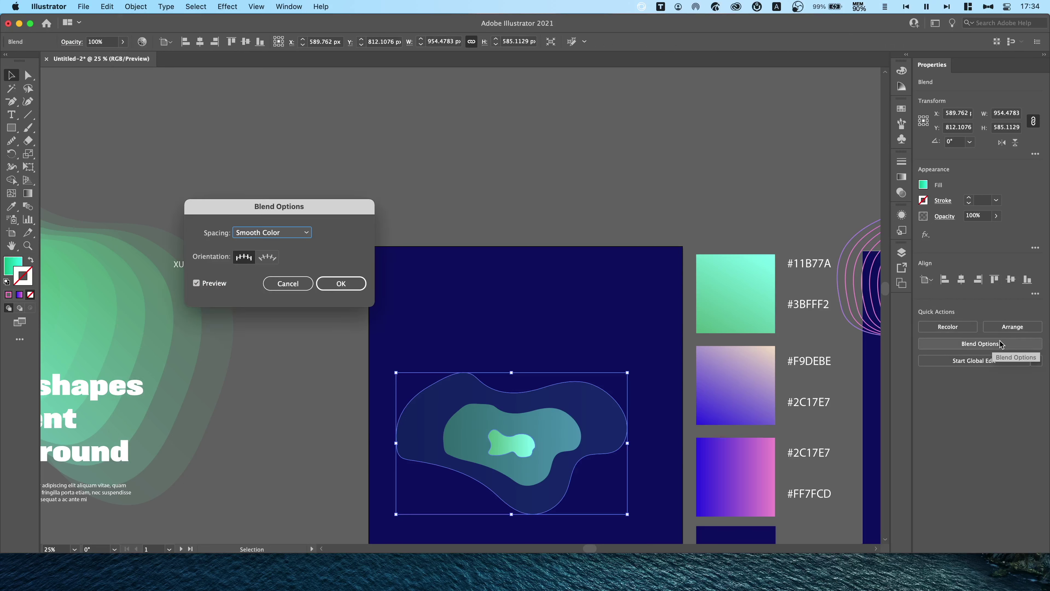
pyautogui.click(301, 234)
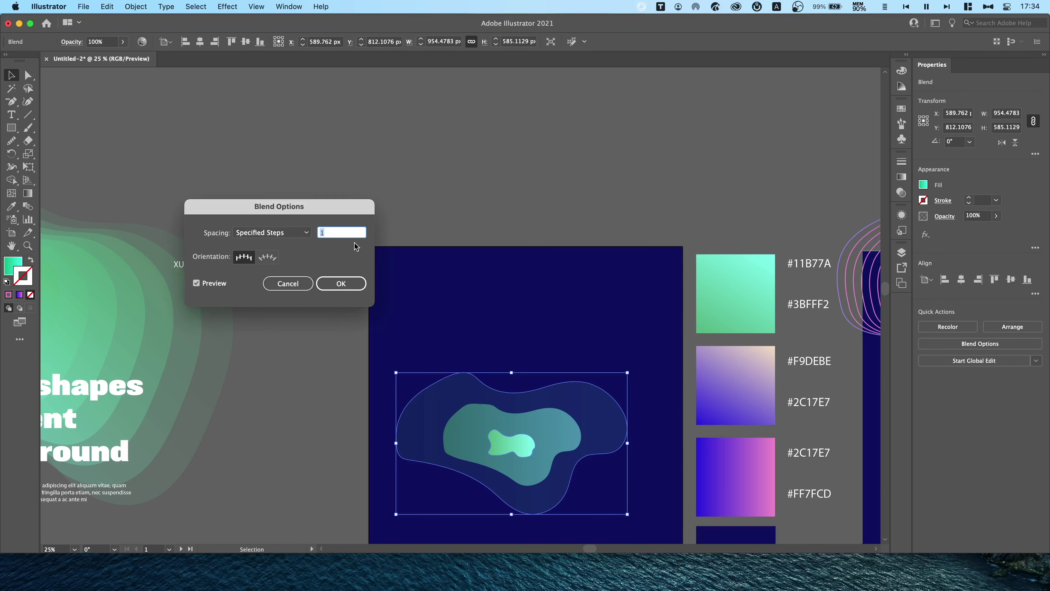
pyautogui.press('Up')
pyautogui.press('Up')
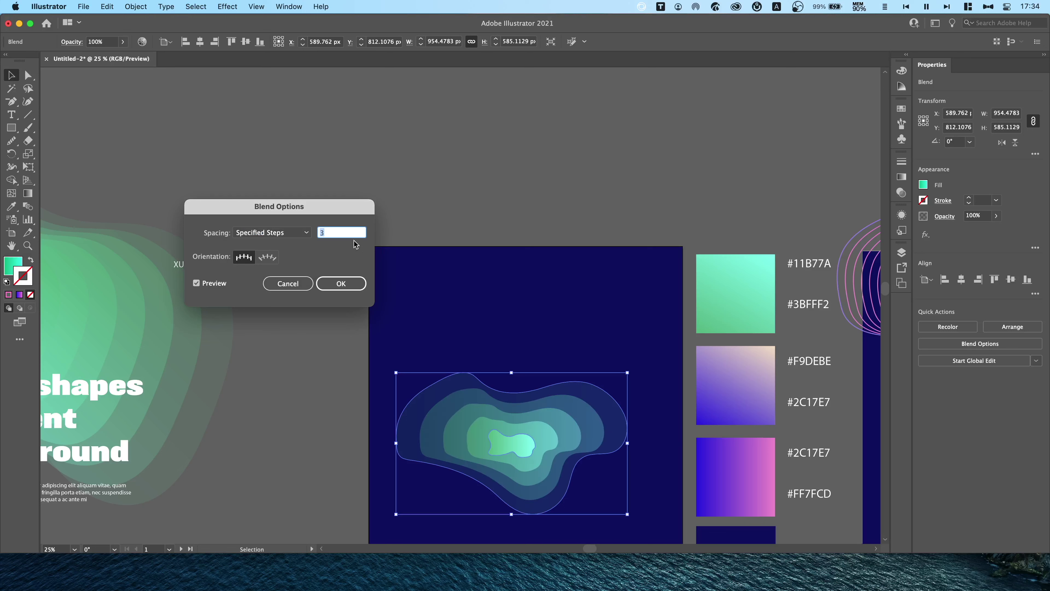
pyautogui.press('Up')
pyautogui.press('Up')
pyautogui.press('Up')
pyautogui.press('Up')
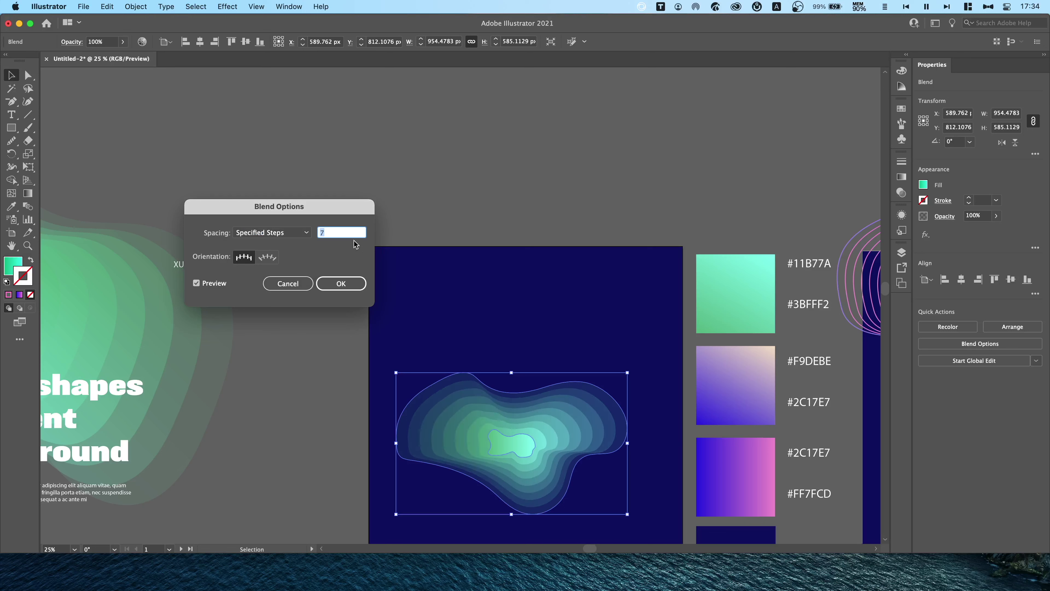
pyautogui.press('Up')
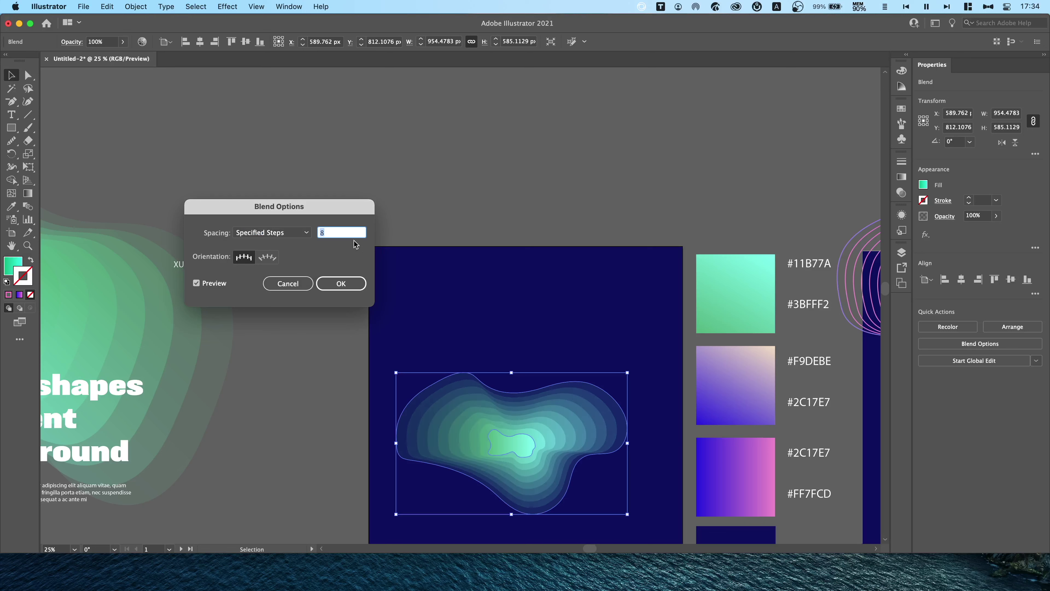
pyautogui.press('Up')
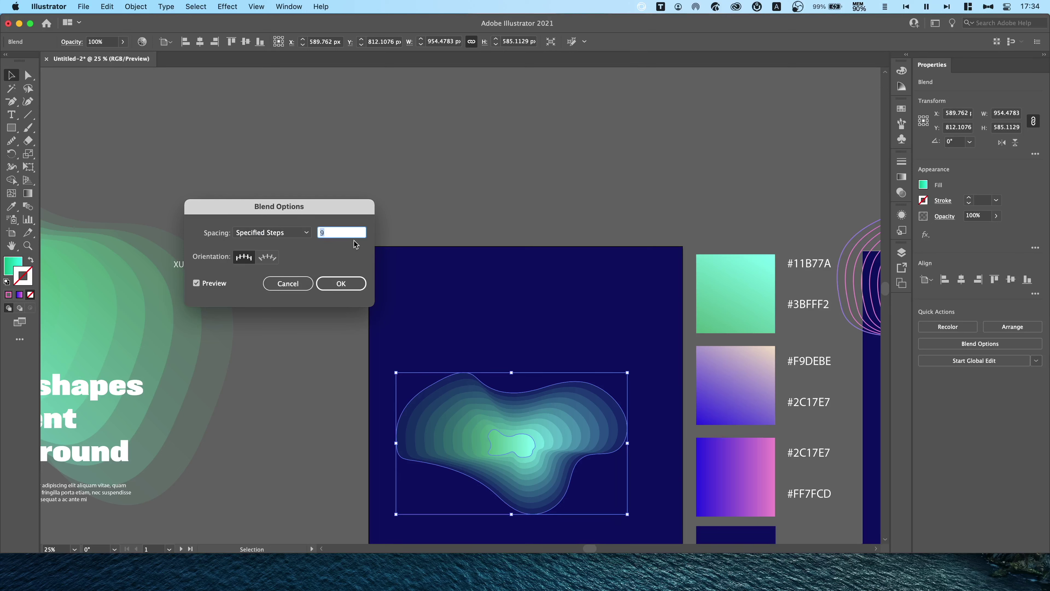
pyautogui.press('Down')
pyautogui.press('Up')
# Step: Apply the 9-step blend and enlarge the green blend
pyautogui.click(341, 283)
pyautogui.click(451, 208)
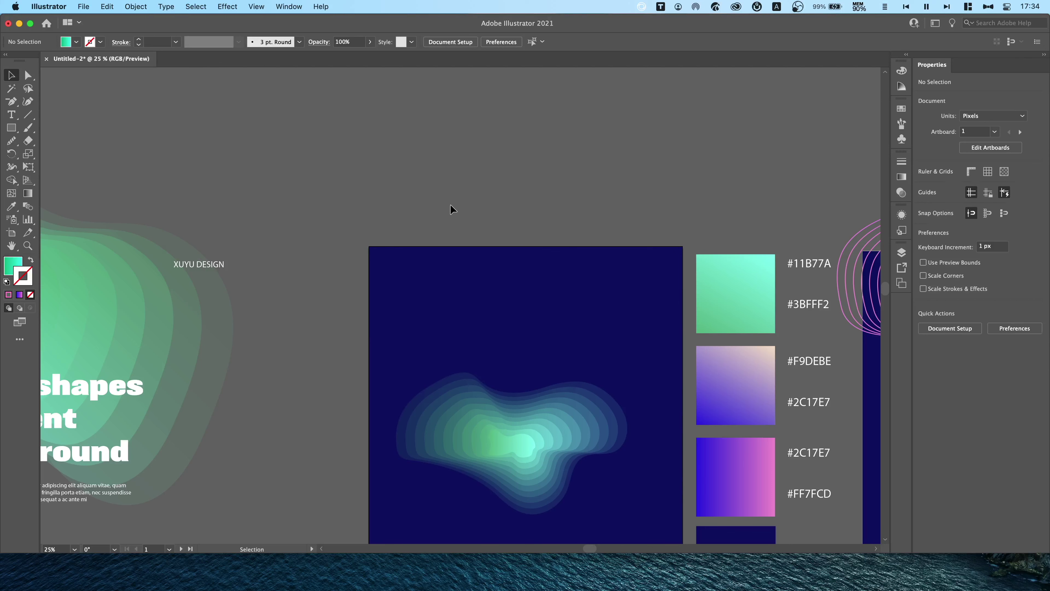
pyautogui.press('super+equal')
pyautogui.press('super+minus')
pyautogui.click(497, 434)
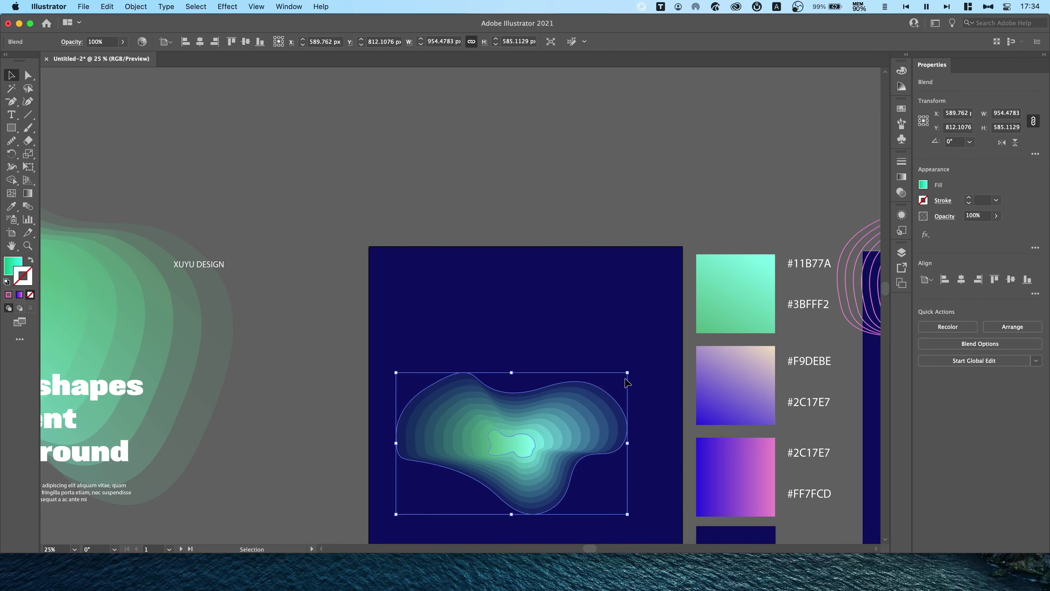
pyautogui.moveTo(629, 372); pyautogui.dragTo(862, 228)
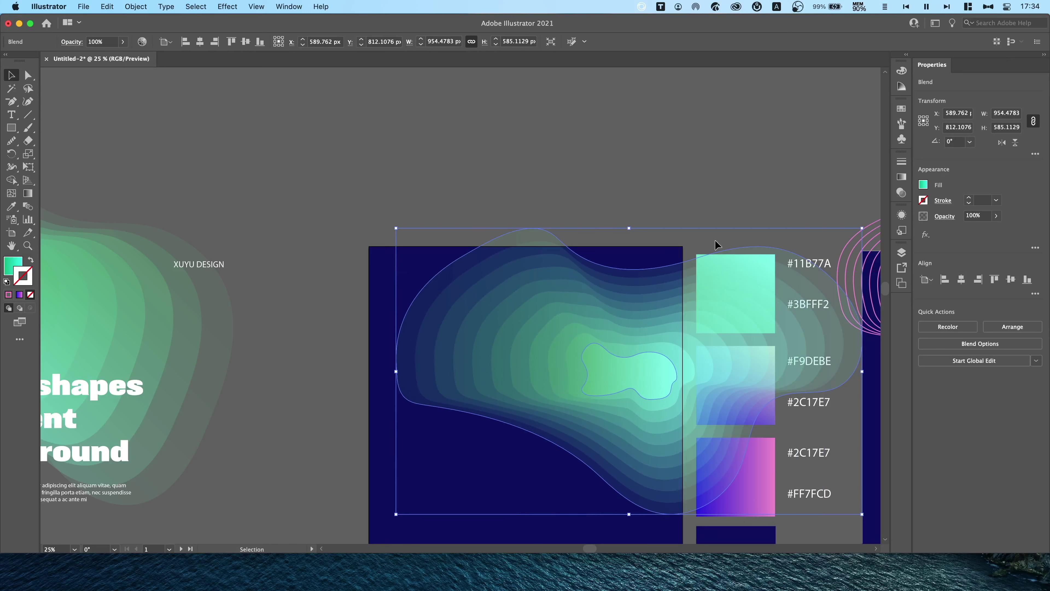
pyautogui.click(580, 172)
# Step: Move the green blend up-left, rotate it about 337°, and scale it over the top-left corner
pyautogui.press('super+minus')
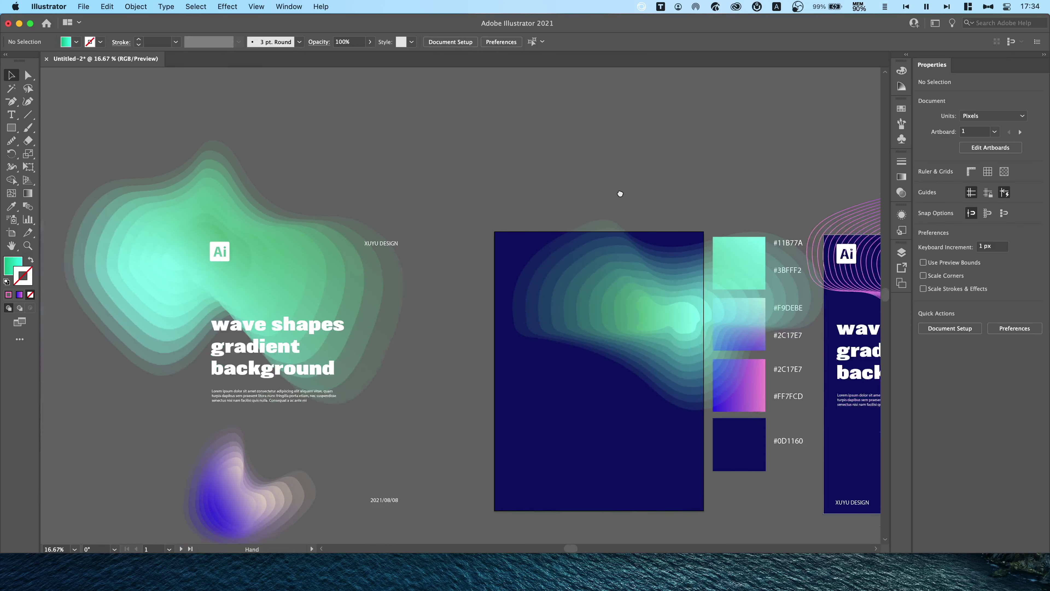
pyautogui.moveTo(530, 232); pyautogui.dragTo(522, 241)
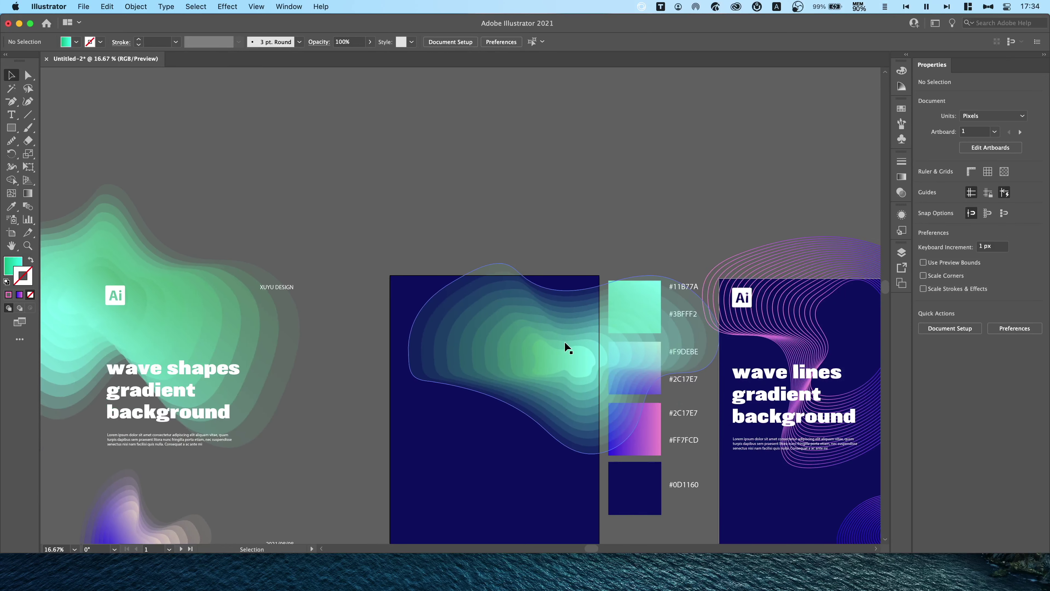
pyautogui.moveTo(566, 360); pyautogui.dragTo(415, 285)
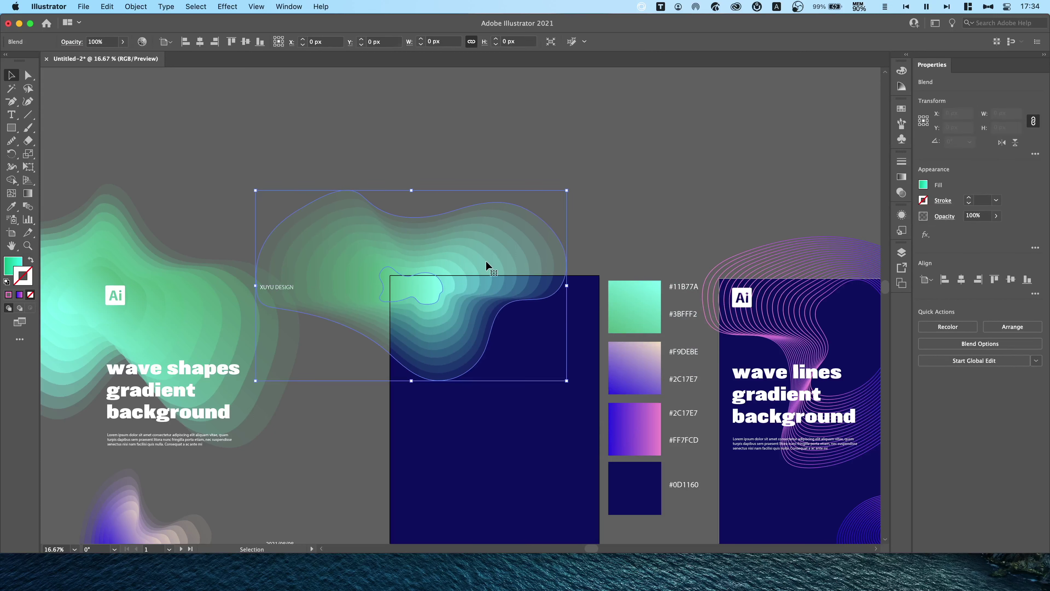
pyautogui.moveTo(572, 188); pyautogui.dragTo(621, 259)
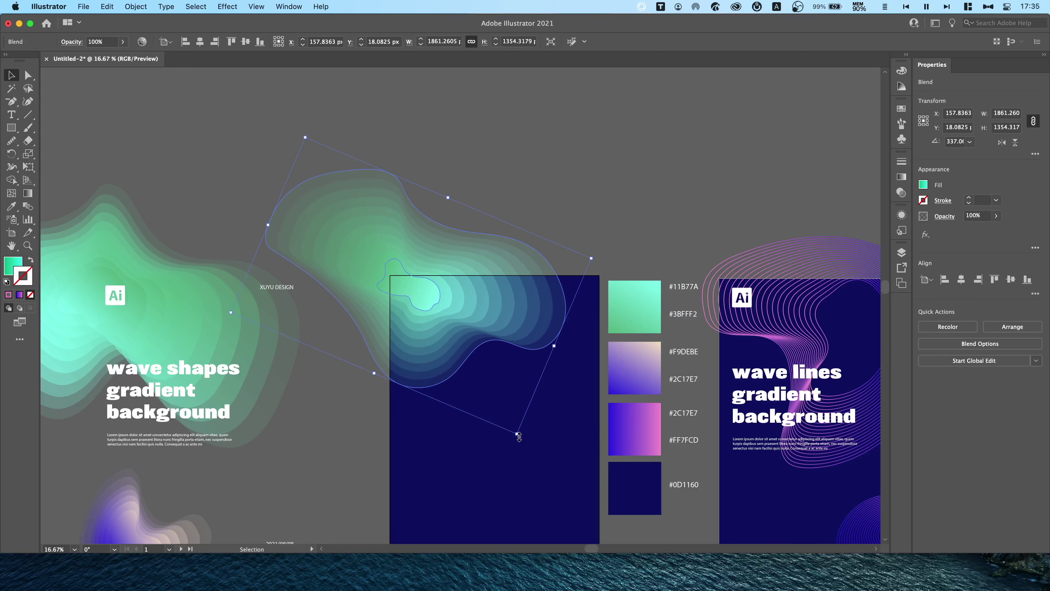
pyautogui.moveTo(519, 436); pyautogui.dragTo(538, 466)
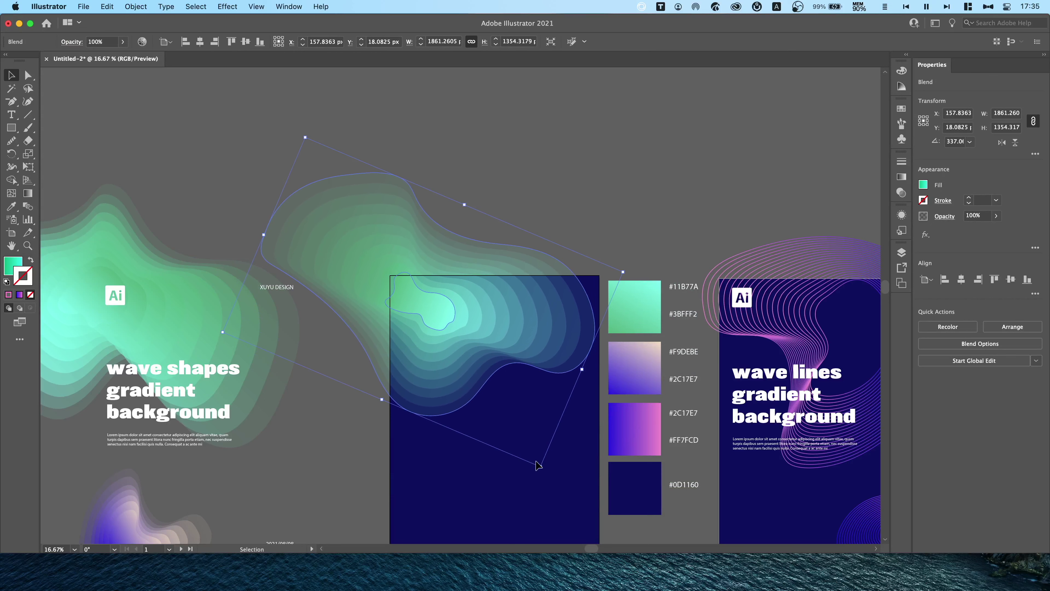
pyautogui.click(546, 175)
pyautogui.scroll(-4, 534, 148)
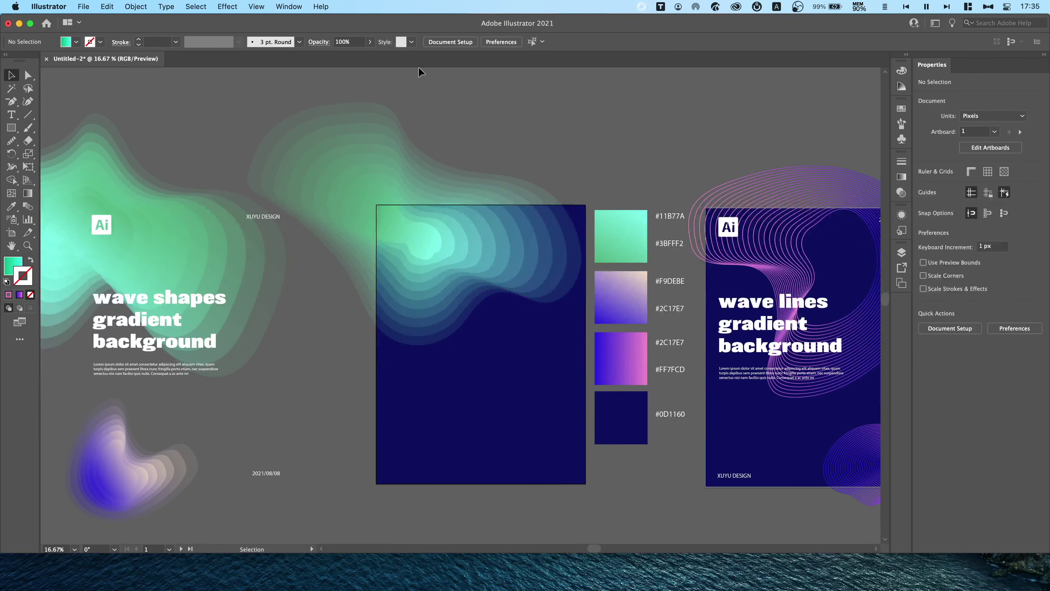
# Step: Turn on Trim View and select the green blend
pyautogui.click(257, 7)
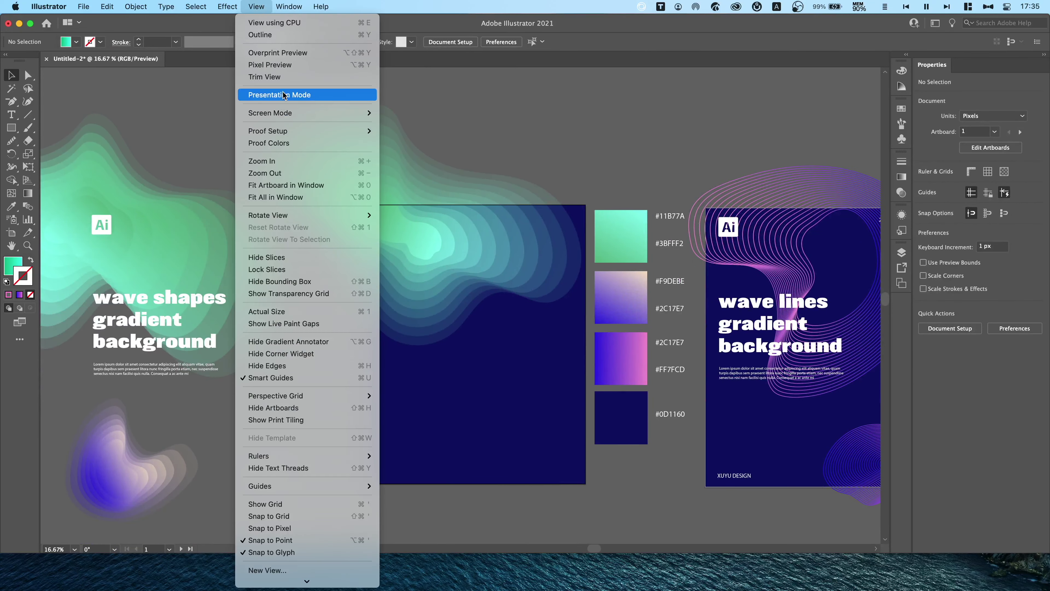
pyautogui.click(283, 83)
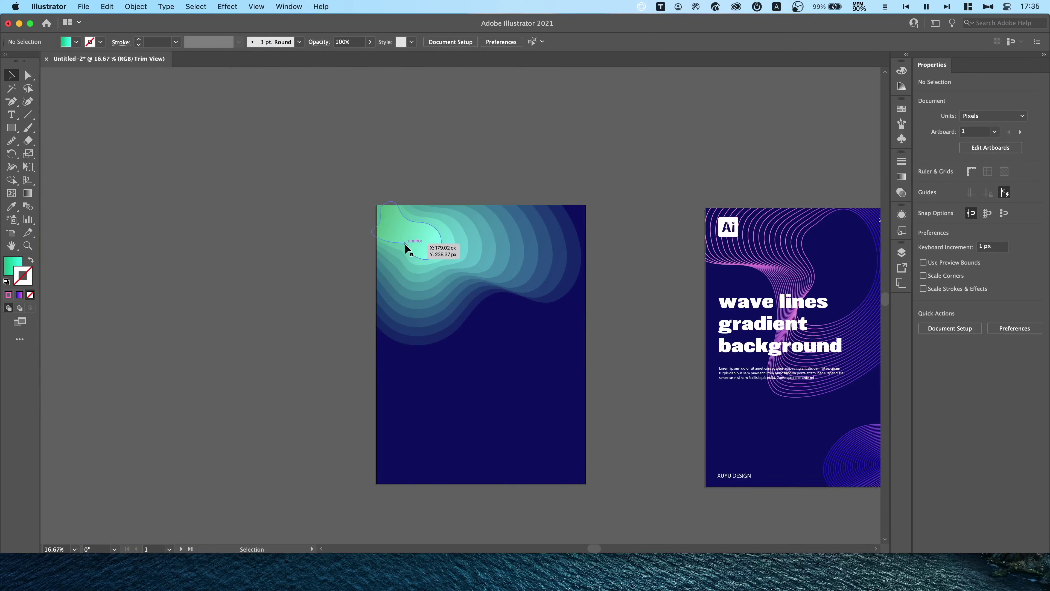
pyautogui.click(425, 233)
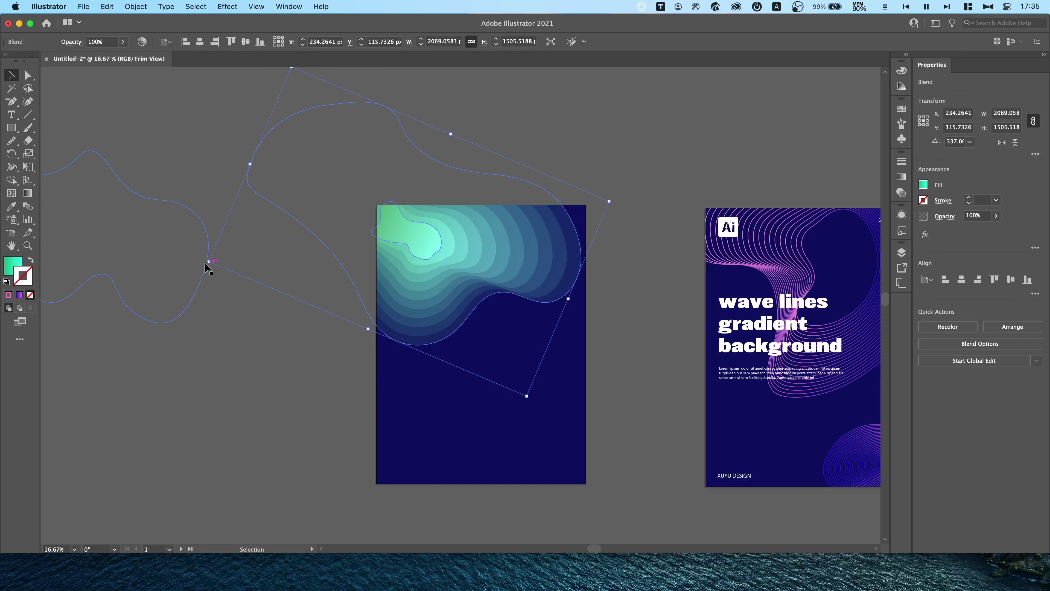
# Step: Rotate the green blend about 151°, then enlarge and shift it across the poster's upper half
pyautogui.moveTo(205, 263)
pyautogui.mouseDown()
pyautogui.moveTo(511, 275)
pyautogui.moveTo(549, 225)
pyautogui.mouseUp()
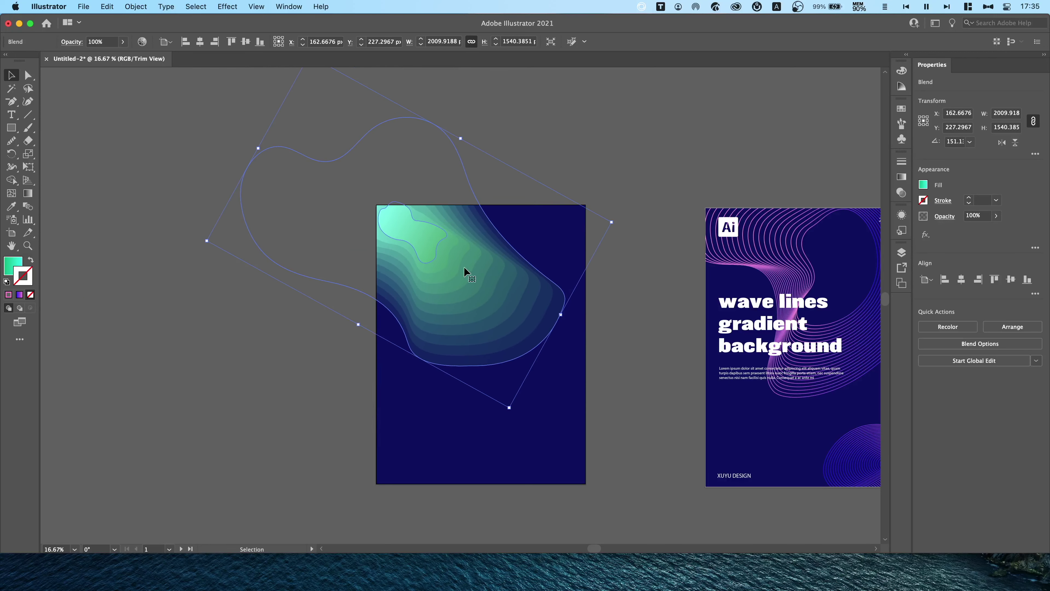
pyautogui.moveTo(461, 255); pyautogui.dragTo(459, 250)
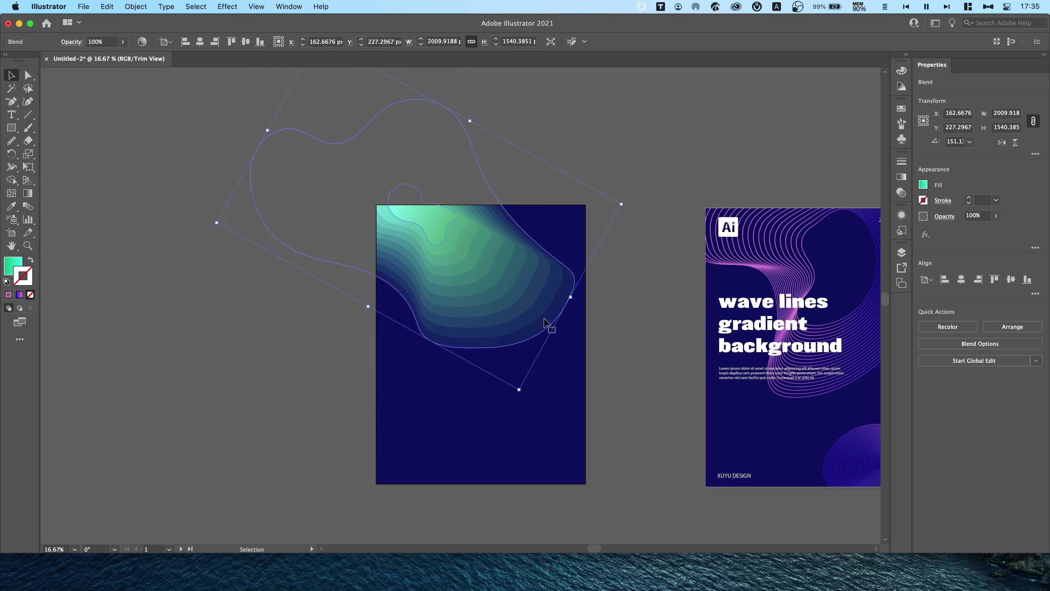
pyautogui.moveTo(520, 392); pyautogui.dragTo(533, 416)
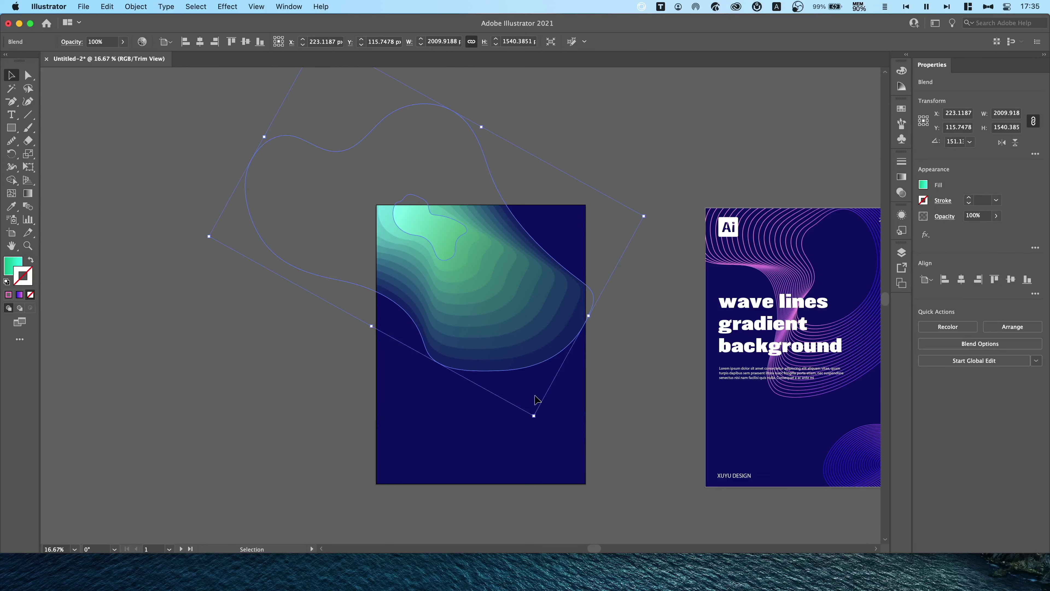
pyautogui.moveTo(489, 309); pyautogui.dragTo(489, 301)
pyautogui.click(572, 112)
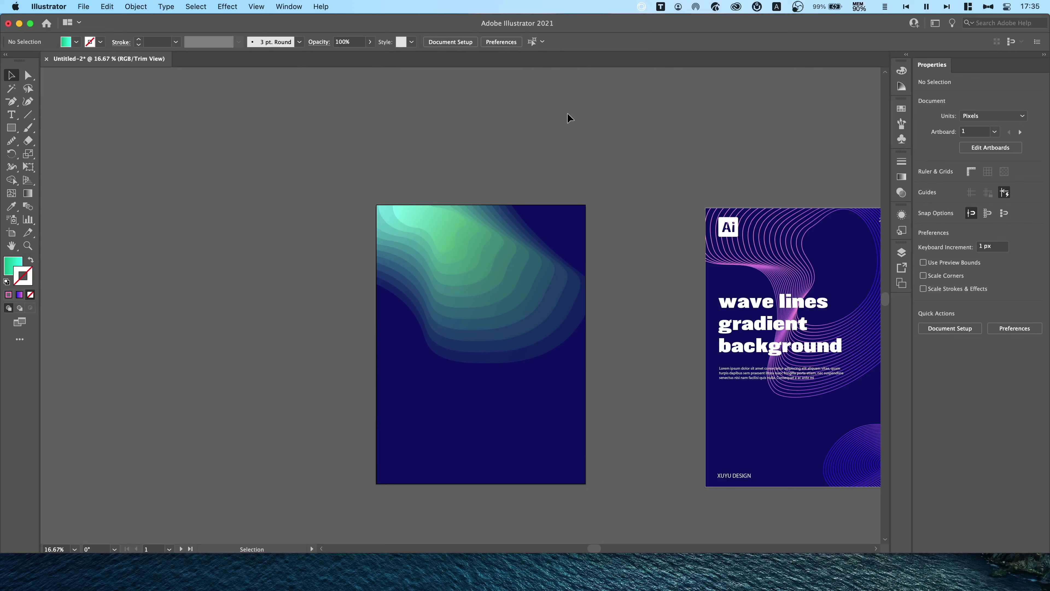
# Step: Turn off Trim View and pan to the left wave shapes artboard and purple blend
pyautogui.press('super+minus')
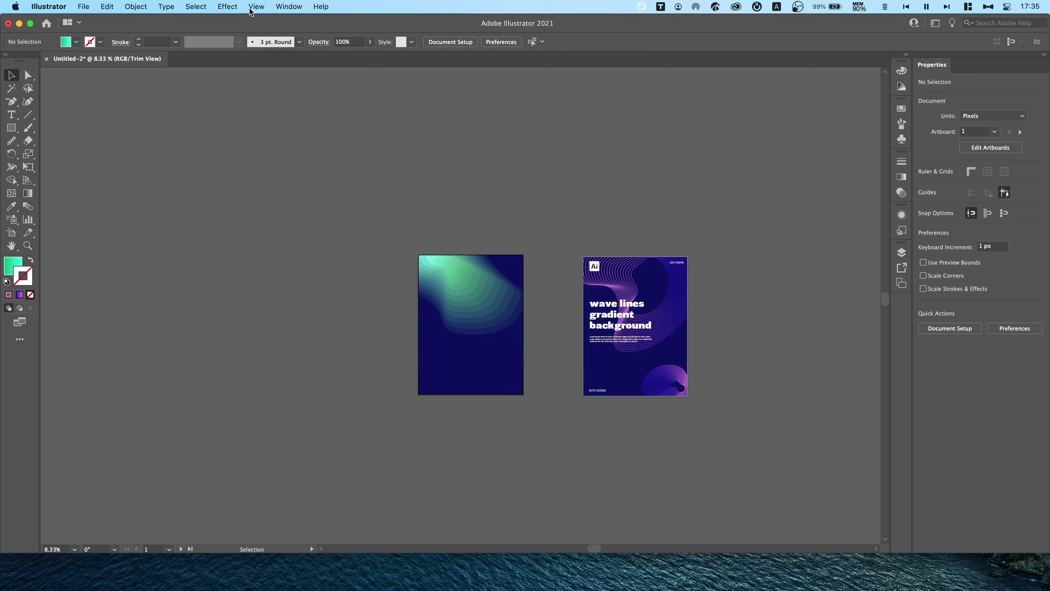
pyautogui.click(256, 7)
pyautogui.click(274, 78)
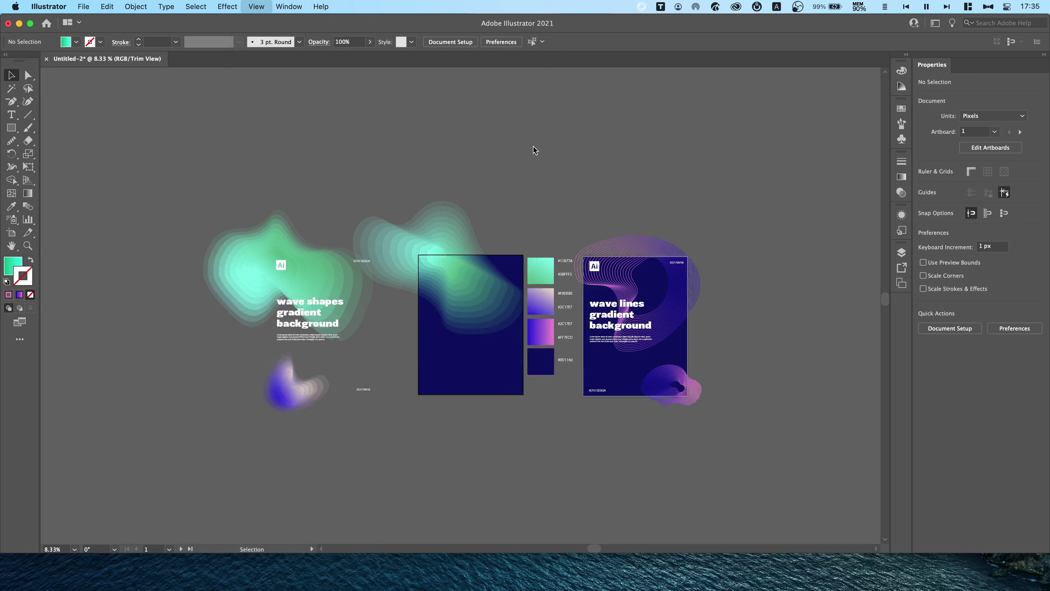
pyautogui.press('super+equal')
pyautogui.press('super+equal')
pyautogui.press('super+equal')
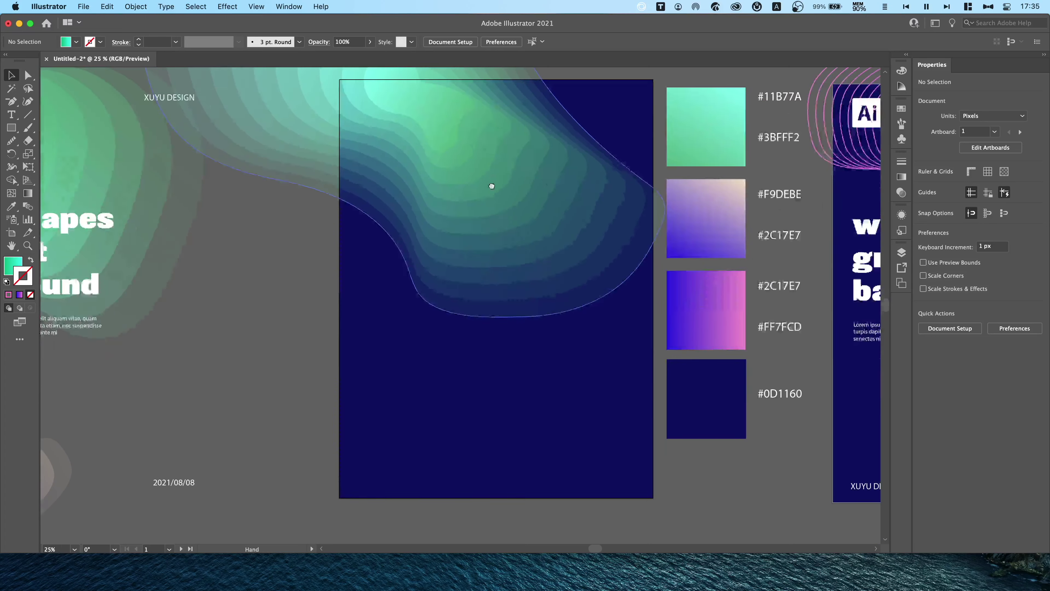
pyautogui.moveTo(491, 186); pyautogui.dragTo(506, 169)
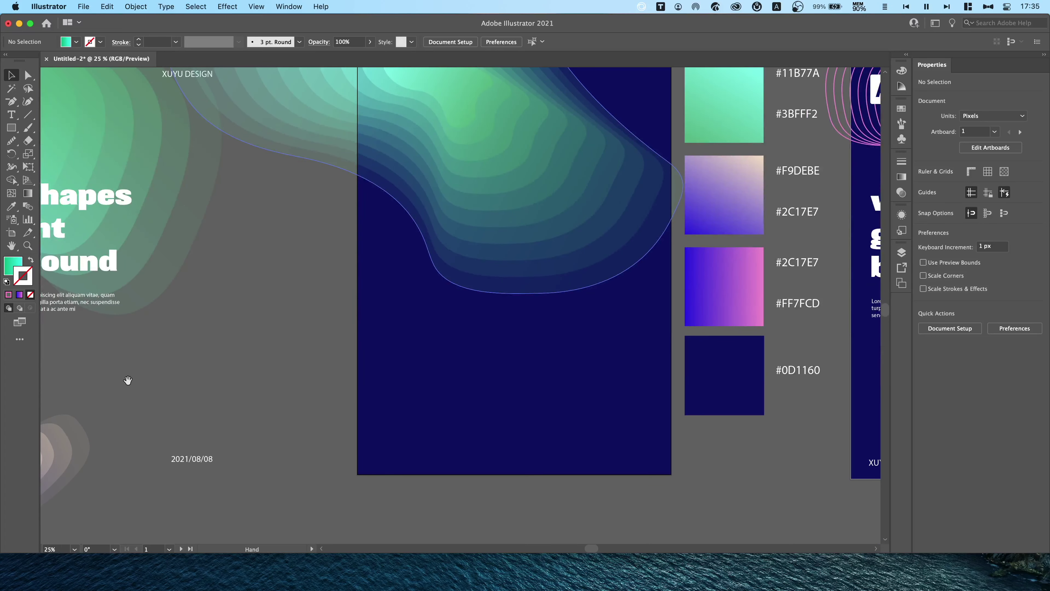
pyautogui.moveTo(124, 380)
pyautogui.mouseDown()
pyautogui.moveTo(417, 347)
pyautogui.moveTo(290, 399)
pyautogui.mouseUp()
pyautogui.moveTo(584, 267); pyautogui.dragTo(395, 295)
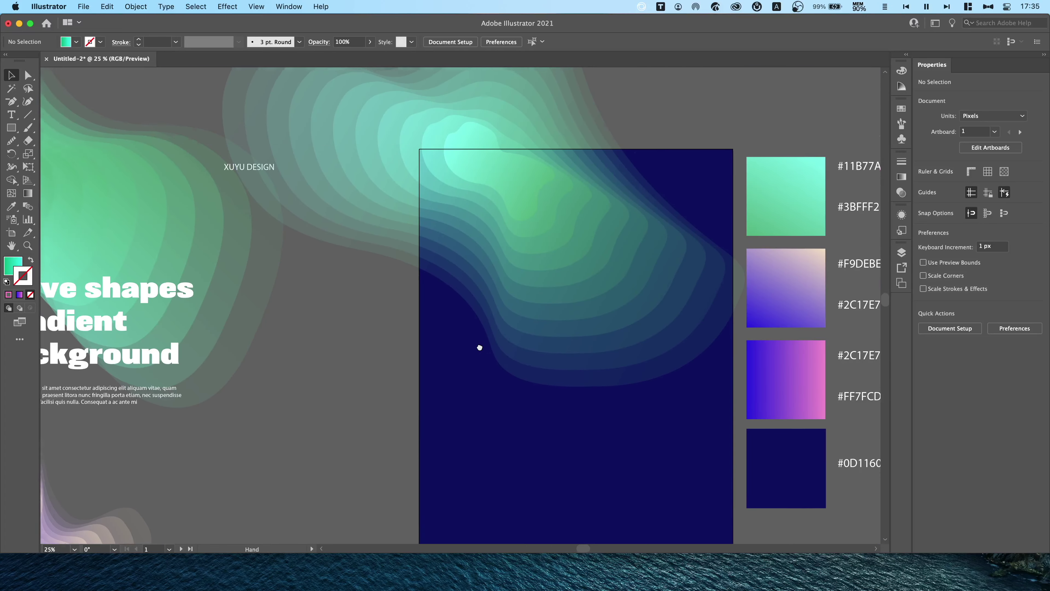
pyautogui.moveTo(448, 230)
pyautogui.mouseDown()
pyautogui.moveTo(457, 272)
pyautogui.moveTo(499, 218)
pyautogui.mouseUp()
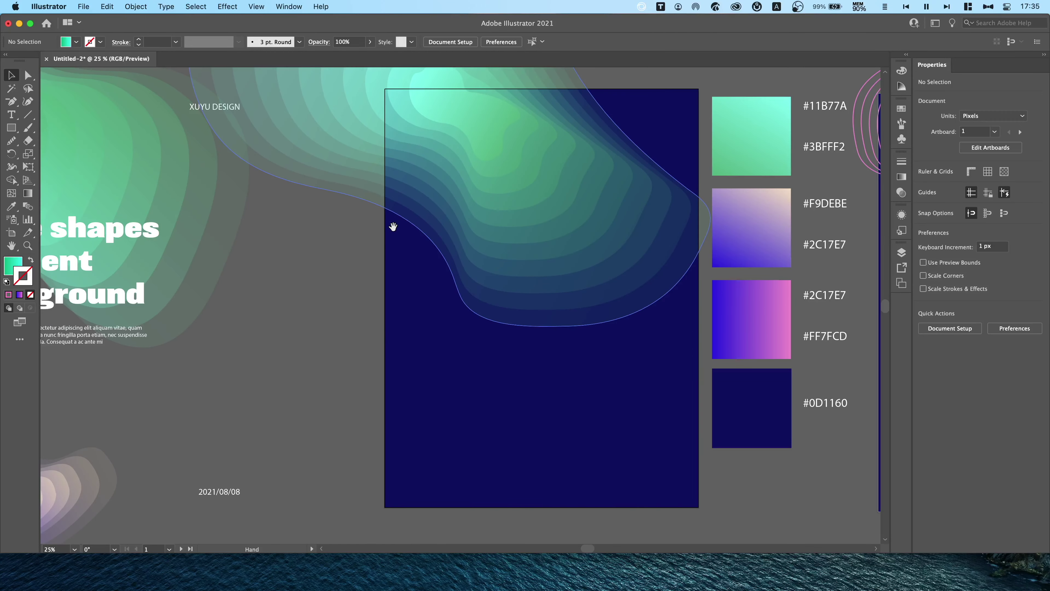
pyautogui.moveTo(352, 364); pyautogui.dragTo(433, 319)
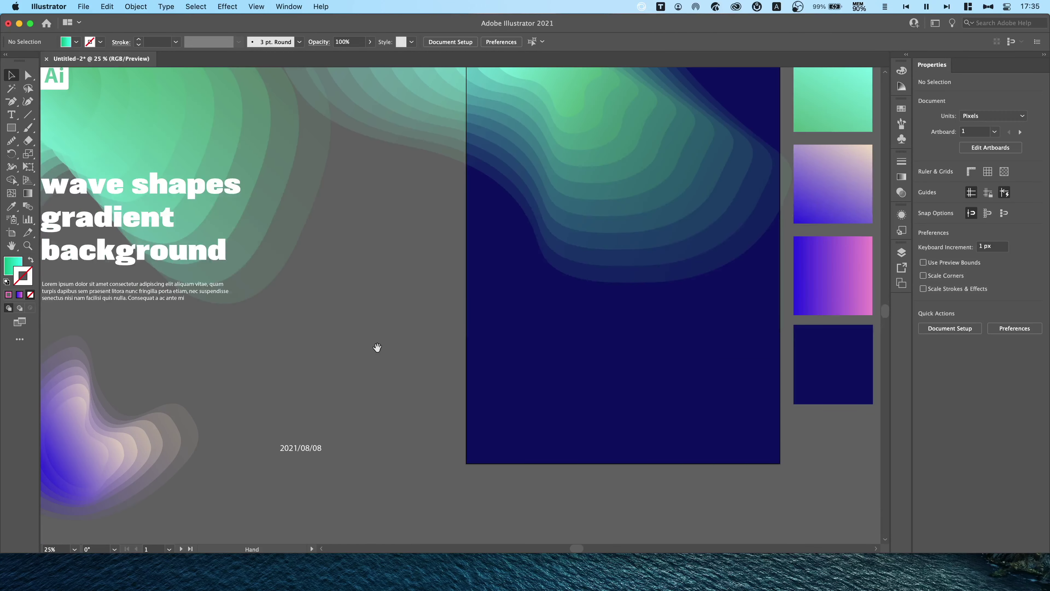
# Step: Drag the purple wave group onto the navy poster's bottom-left corner
pyautogui.click(90, 451)
pyautogui.moveTo(86, 454); pyautogui.dragTo(492, 440)
pyautogui.press('super+minus')
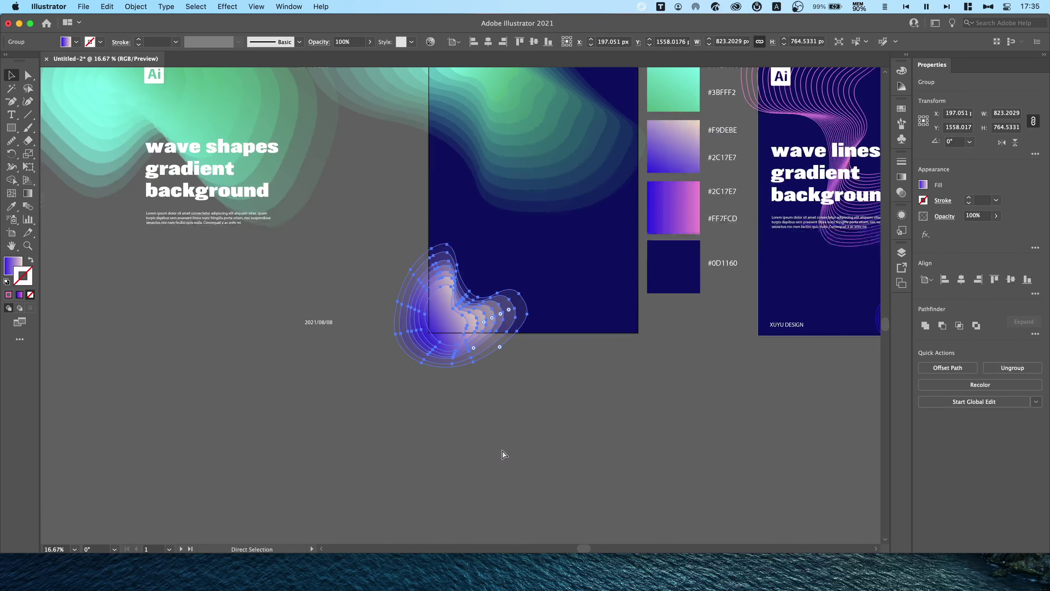
pyautogui.moveTo(571, 286); pyautogui.dragTo(558, 384)
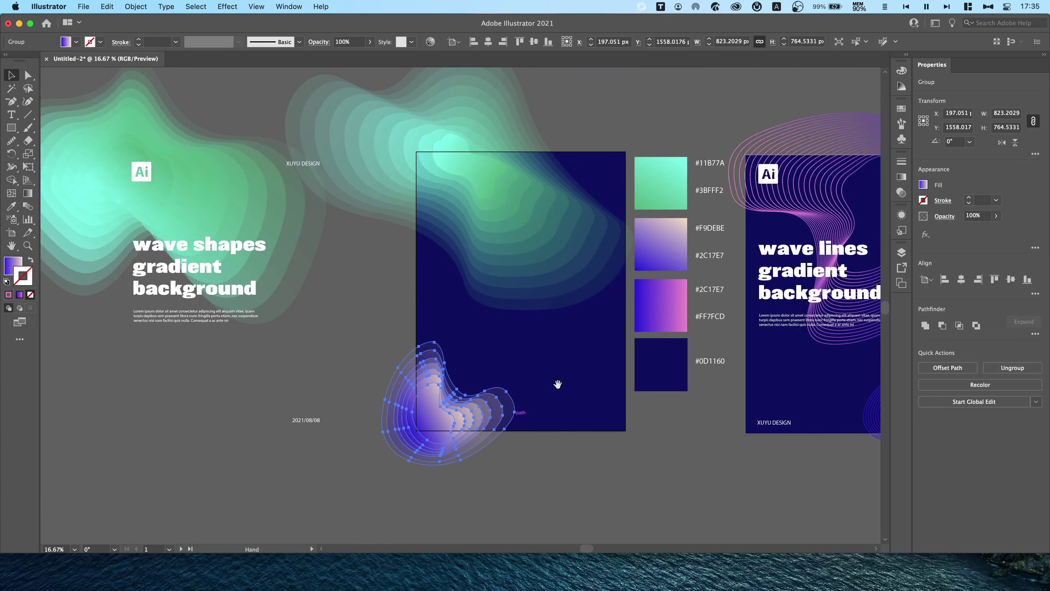
pyautogui.click(625, 101)
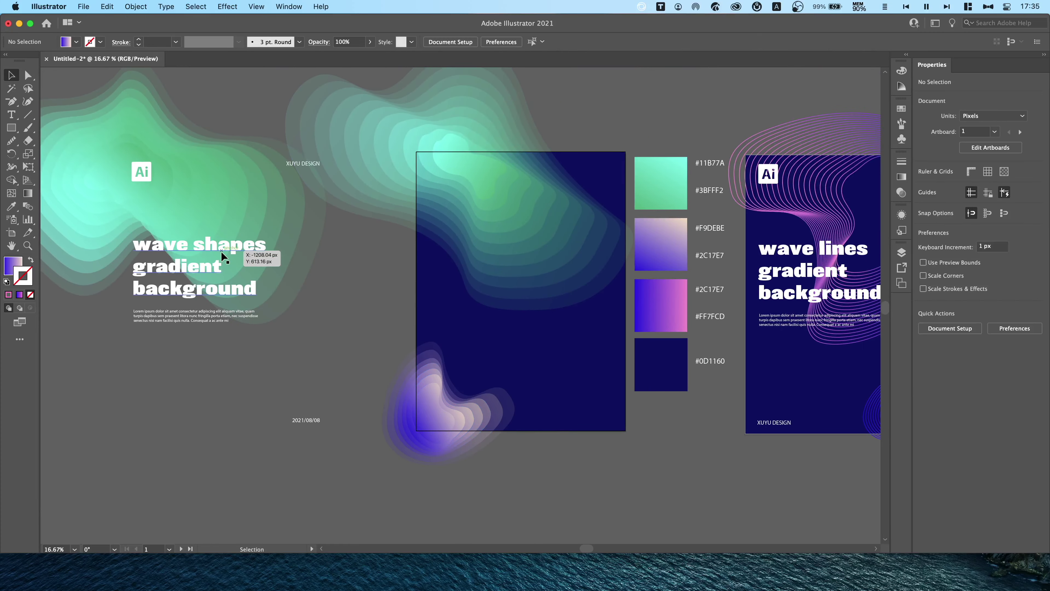
# Step: Move the title and text group onto the wave shapes poster and bring it to front
pyautogui.click(192, 267)
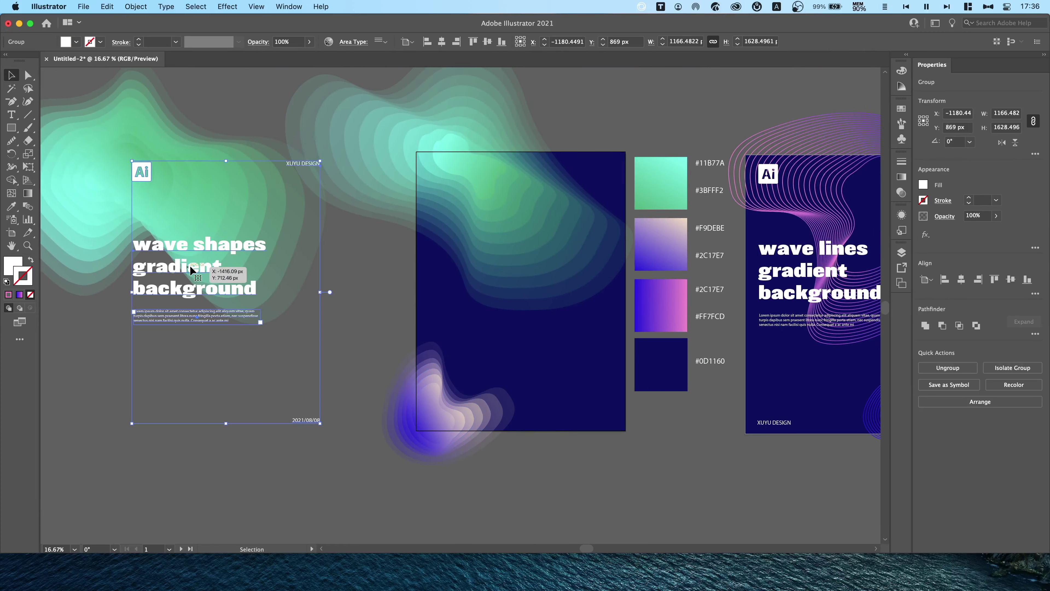
pyautogui.moveTo(193, 266); pyautogui.dragTo(491, 274)
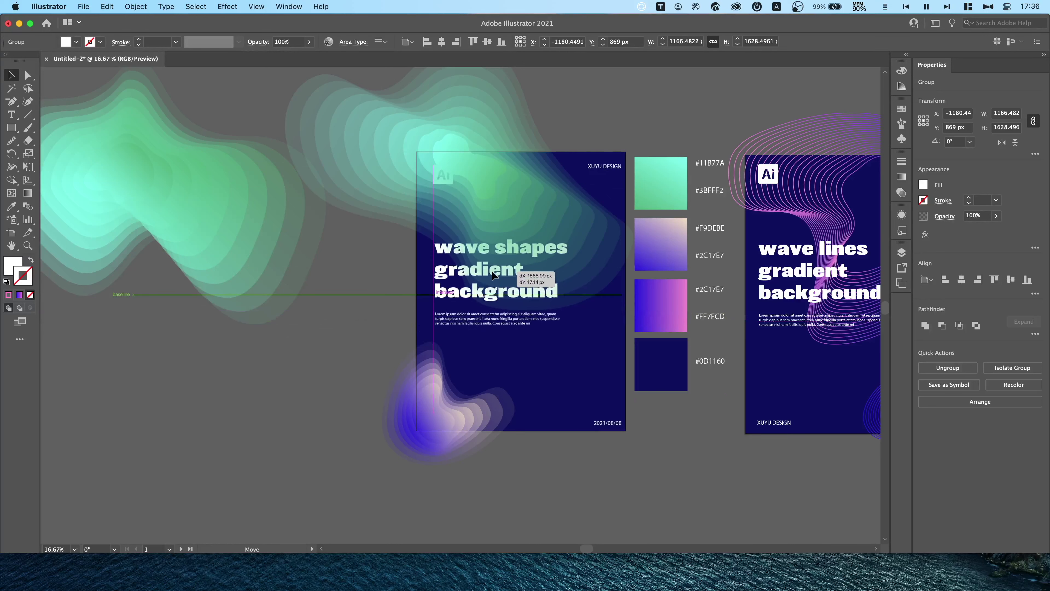
pyautogui.moveTo(491, 275); pyautogui.dragTo(490, 271)
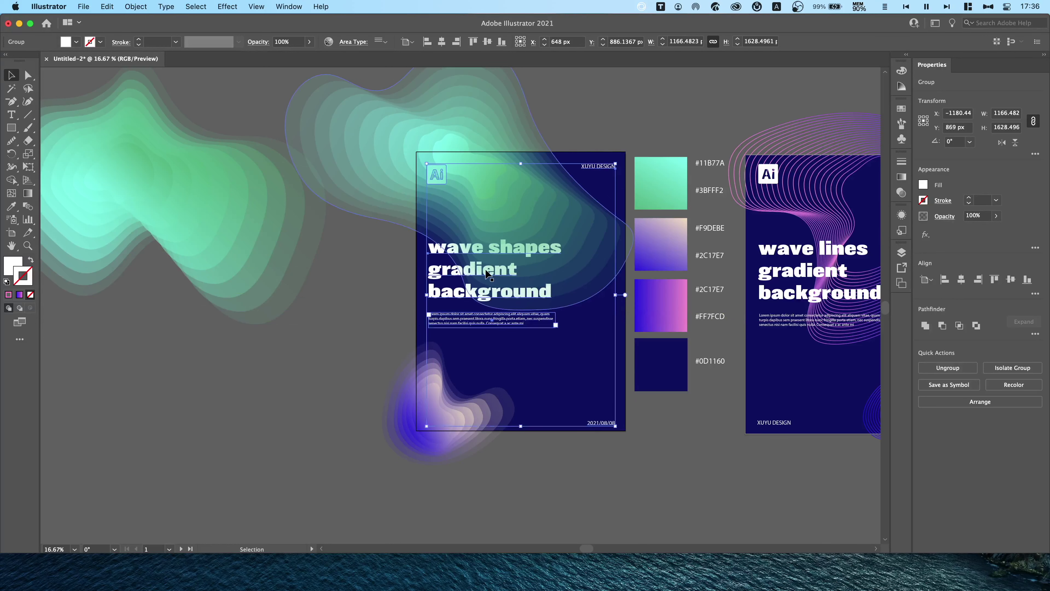
pyautogui.rightClick(467, 320)
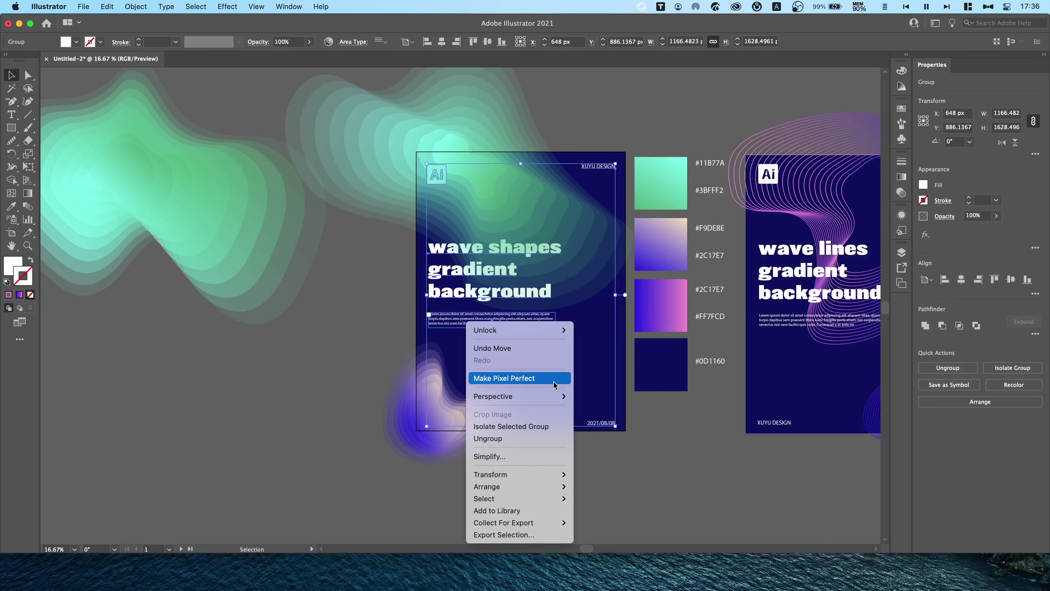
pyautogui.moveTo(517, 487)
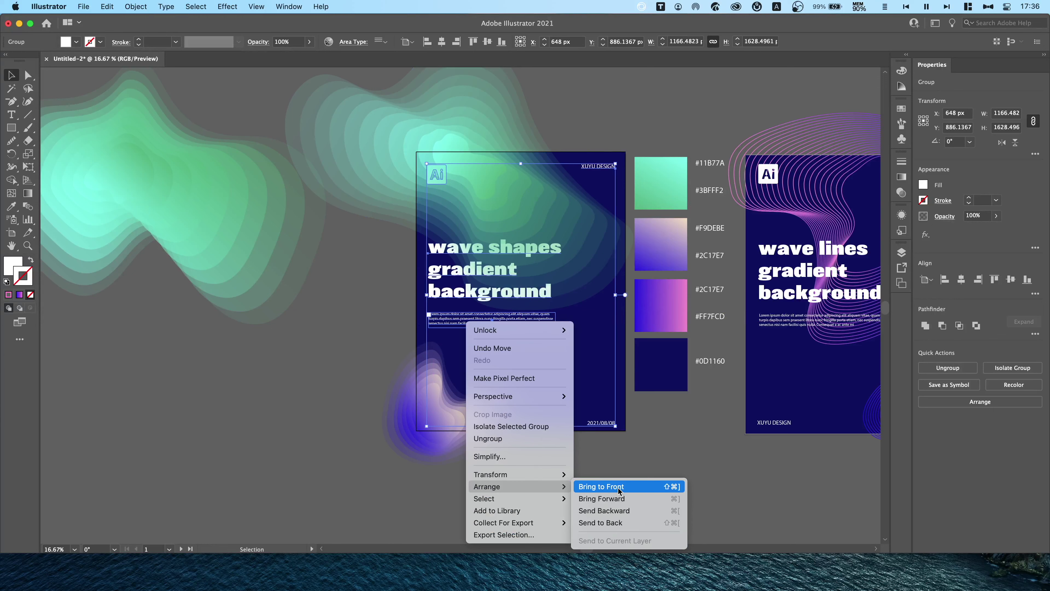
pyautogui.click(619, 491)
pyautogui.click(278, 408)
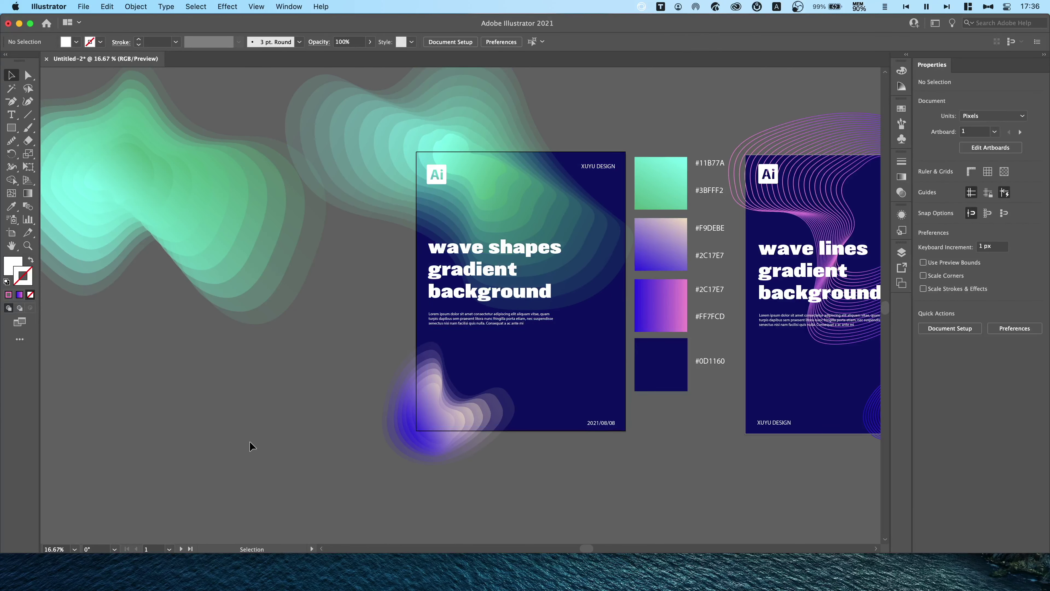
# Step: Tilt the purple wave blend slightly counterclockwise and settle it in the bottom-left corner
pyautogui.scroll(5, 298, 422)
pyautogui.hscroll(2, 298, 422)
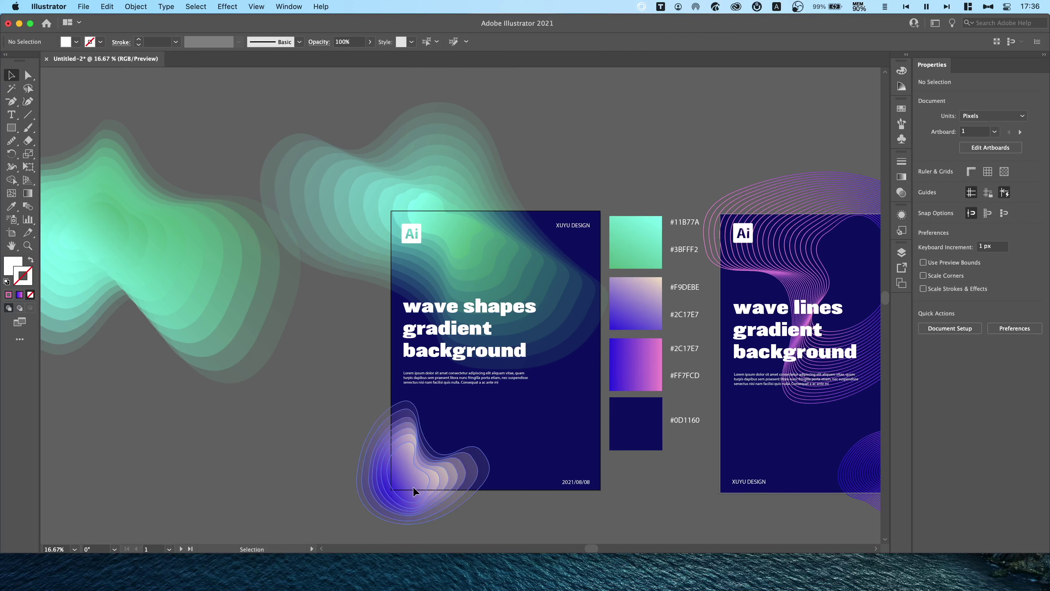
pyautogui.moveTo(412, 487); pyautogui.dragTo(434, 476)
pyautogui.moveTo(518, 388); pyautogui.dragTo(492, 368)
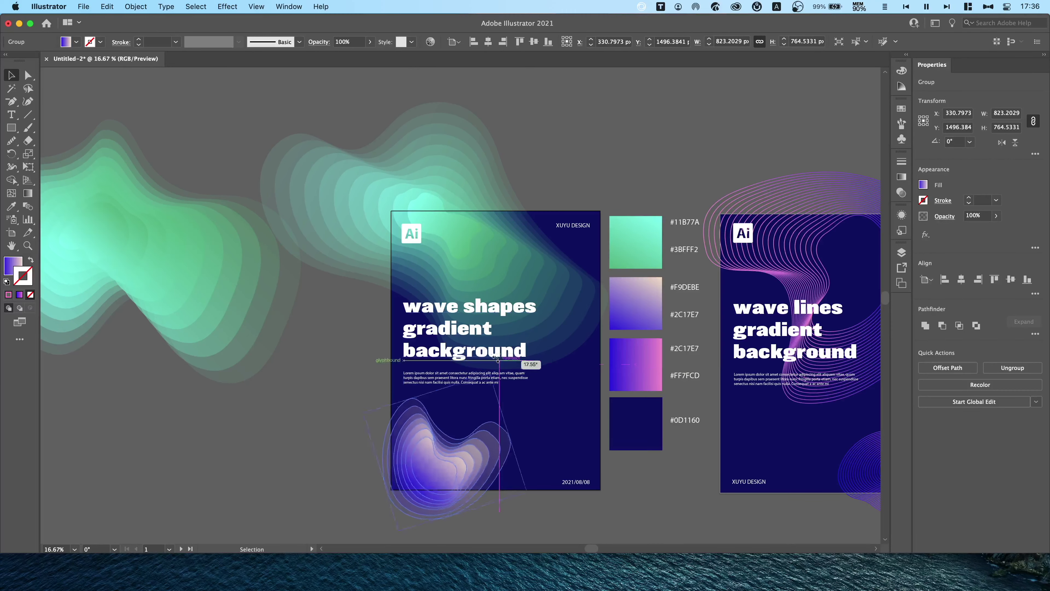
pyautogui.moveTo(428, 481); pyautogui.dragTo(400, 485)
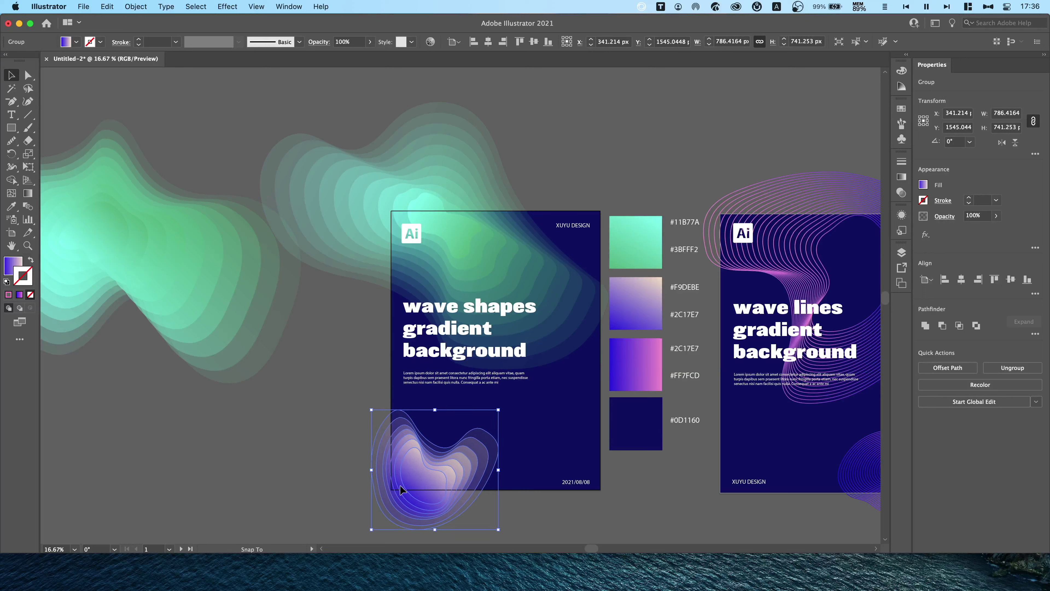
pyautogui.click(313, 451)
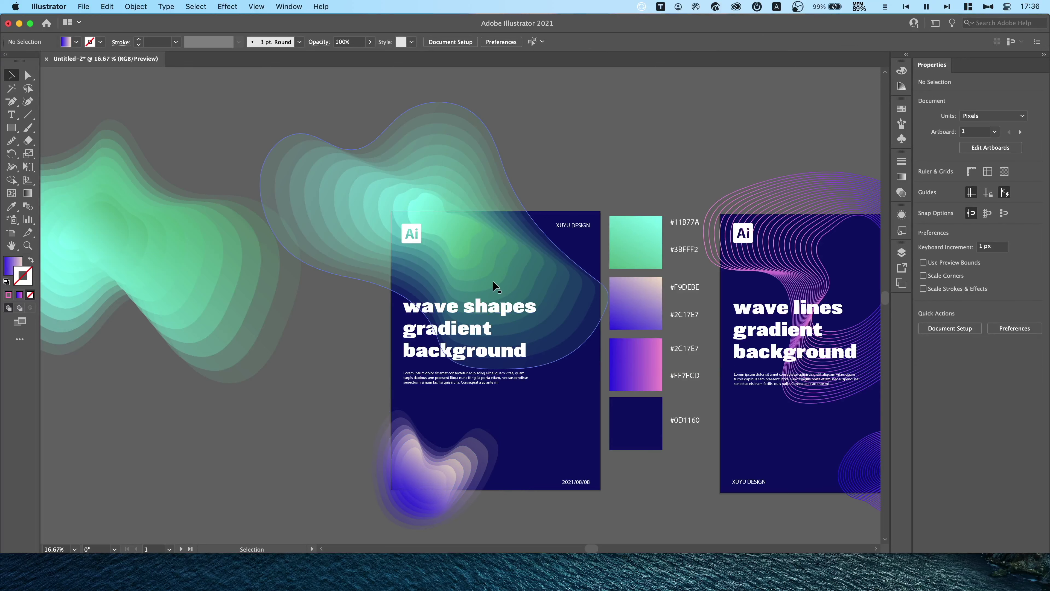
# Step: Nudge the title and text group up three steps
pyautogui.click(477, 321)
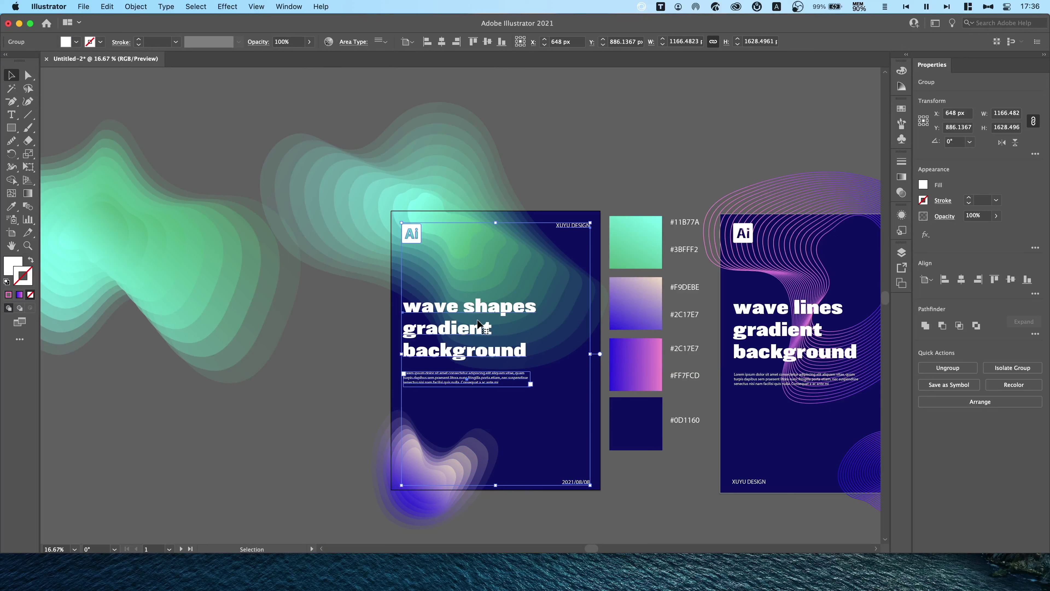
pyautogui.press('Up')
pyautogui.press('Up')
pyautogui.press('Up')
pyautogui.press('Up')
pyautogui.press('Up')
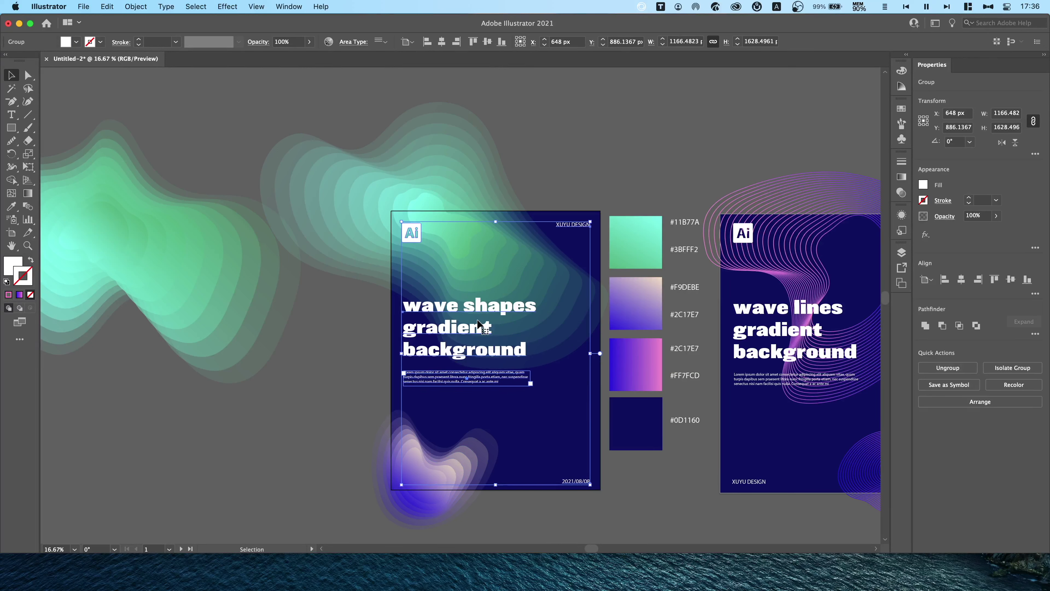
pyautogui.press('Up')
pyautogui.press('Up')
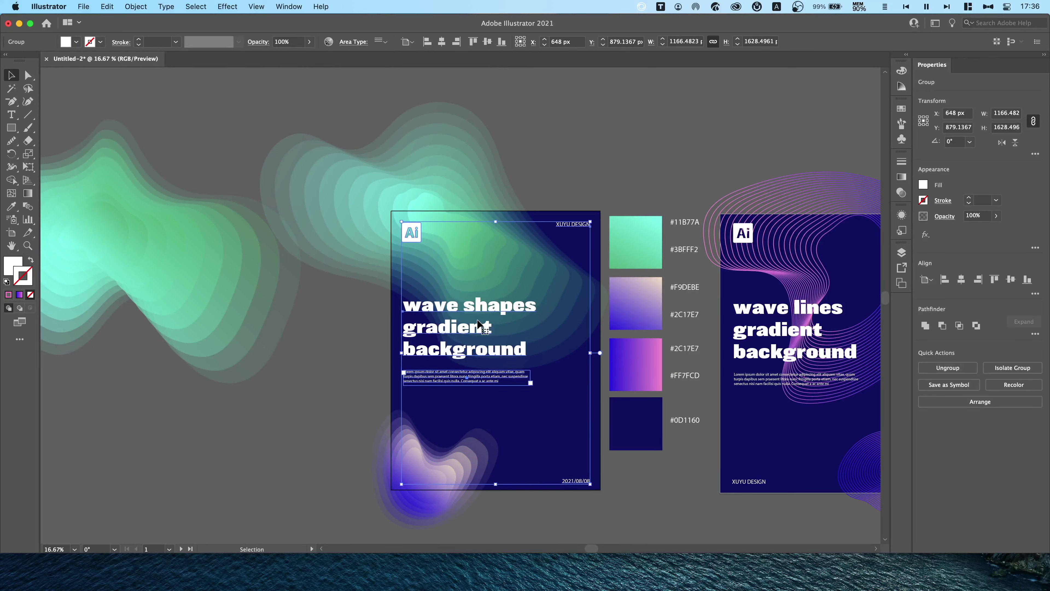
pyautogui.press('Up')
pyautogui.press('Up')
pyautogui.press('Up')
pyautogui.press('Up')
pyautogui.press('Up')
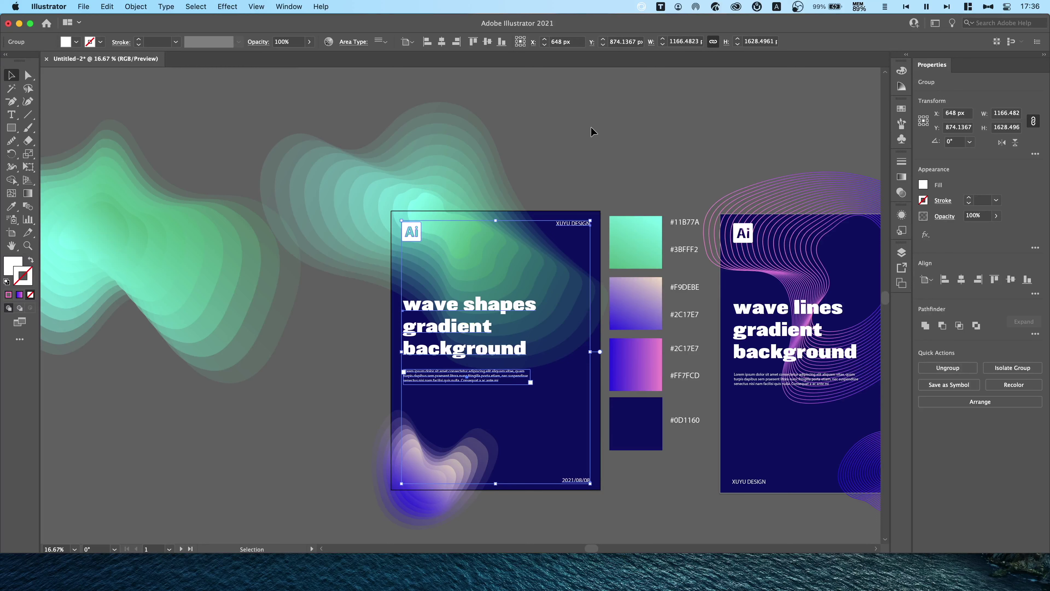
pyautogui.click(590, 126)
pyautogui.moveTo(610, 115); pyautogui.dragTo(544, 85)
# Step: Turn on Trim View and inspect the wave shapes poster up close
pyautogui.click(255, 7)
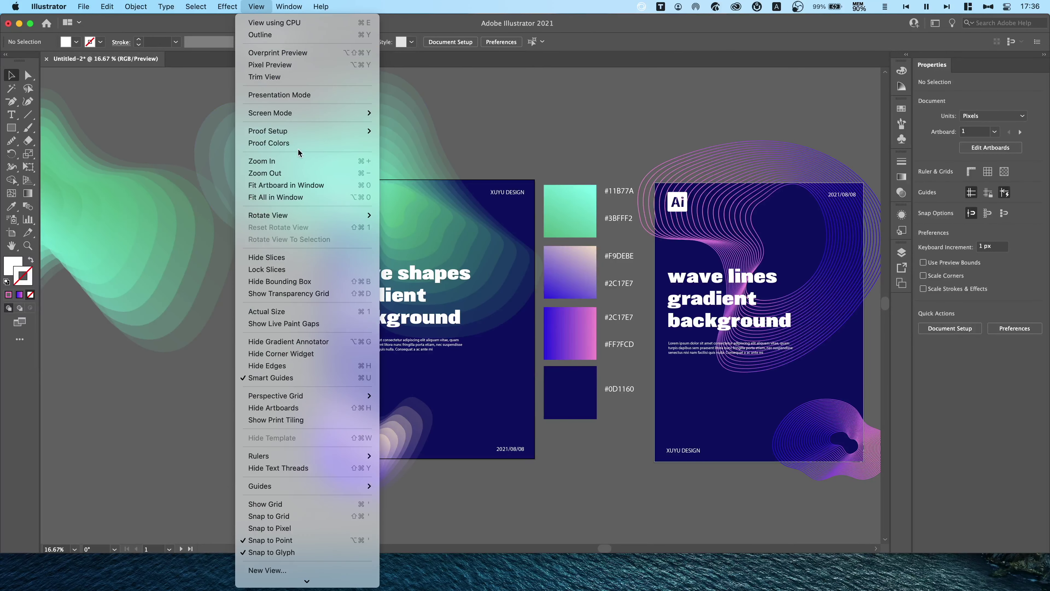
pyautogui.click(301, 77)
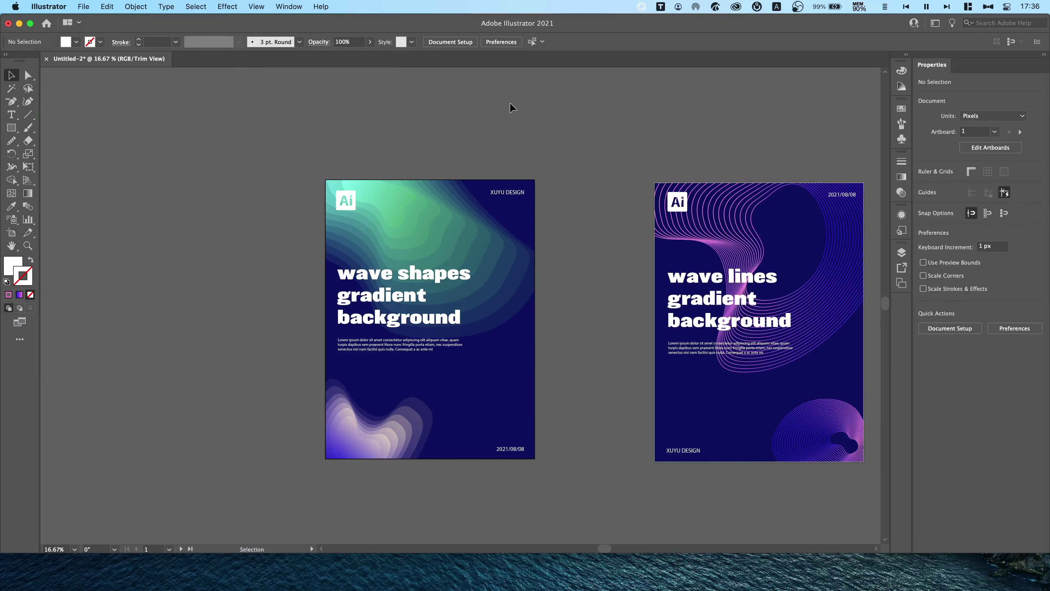
pyautogui.press('super+equal')
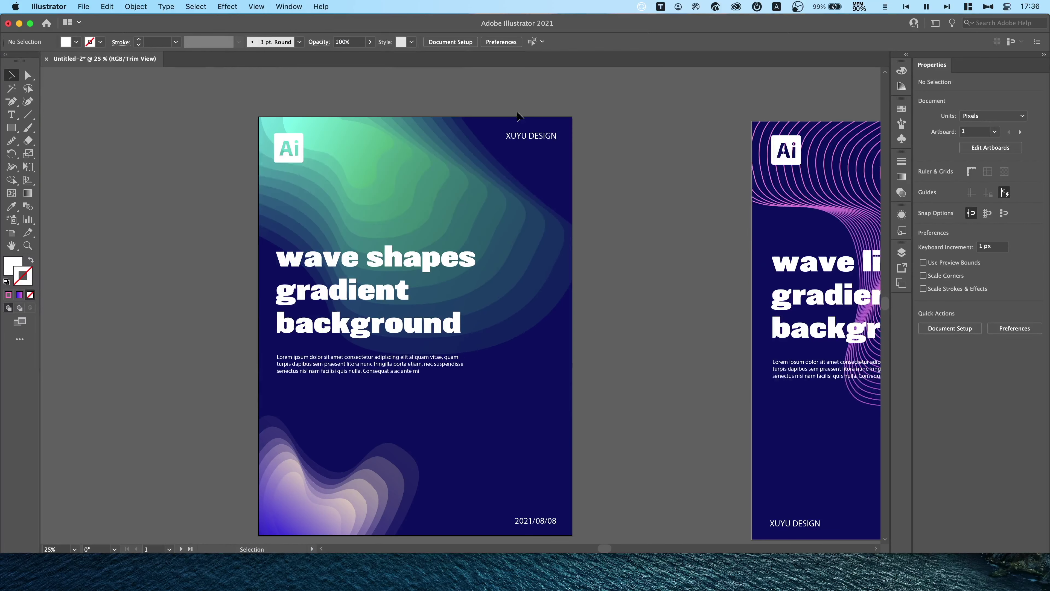
pyautogui.moveTo(583, 212)
pyautogui.mouseDown()
pyautogui.moveTo(592, 193)
pyautogui.moveTo(628, 205)
pyautogui.moveTo(622, 179)
pyautogui.mouseUp()
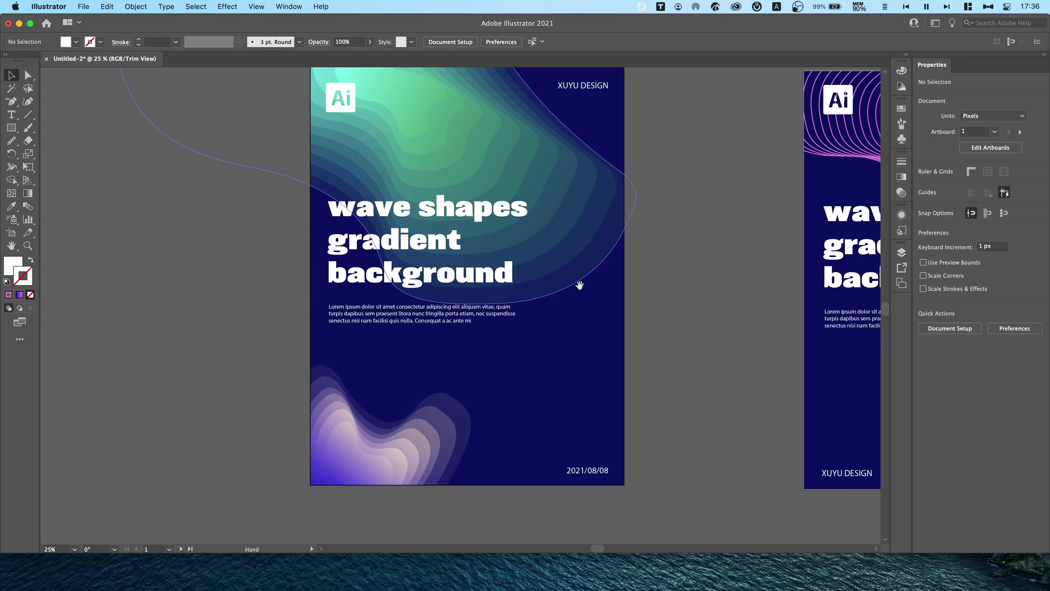
pyautogui.scroll(4, 585, 277)
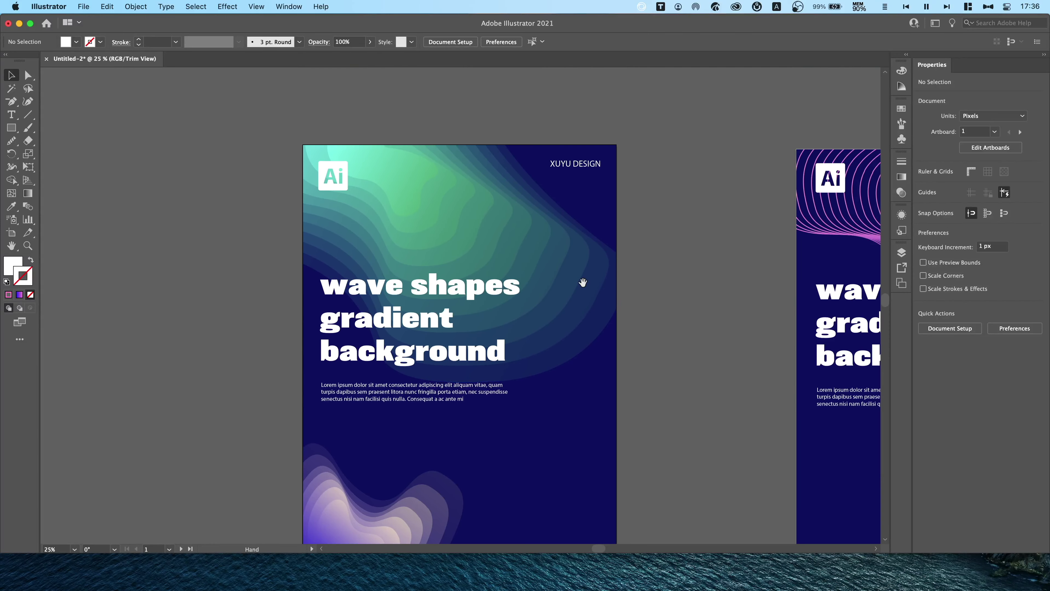
# Step: Frame both posters and drag the green wave blend onto the wave lines poster's upper right
pyautogui.press('super+minus')
pyautogui.press('super+minus')
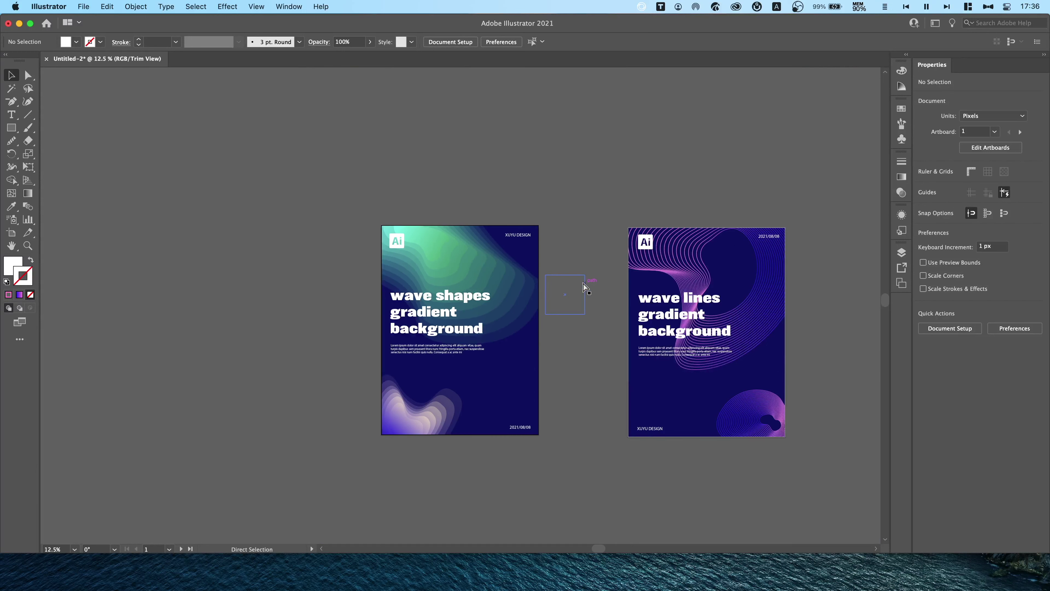
pyautogui.moveTo(661, 164); pyautogui.dragTo(390, 165)
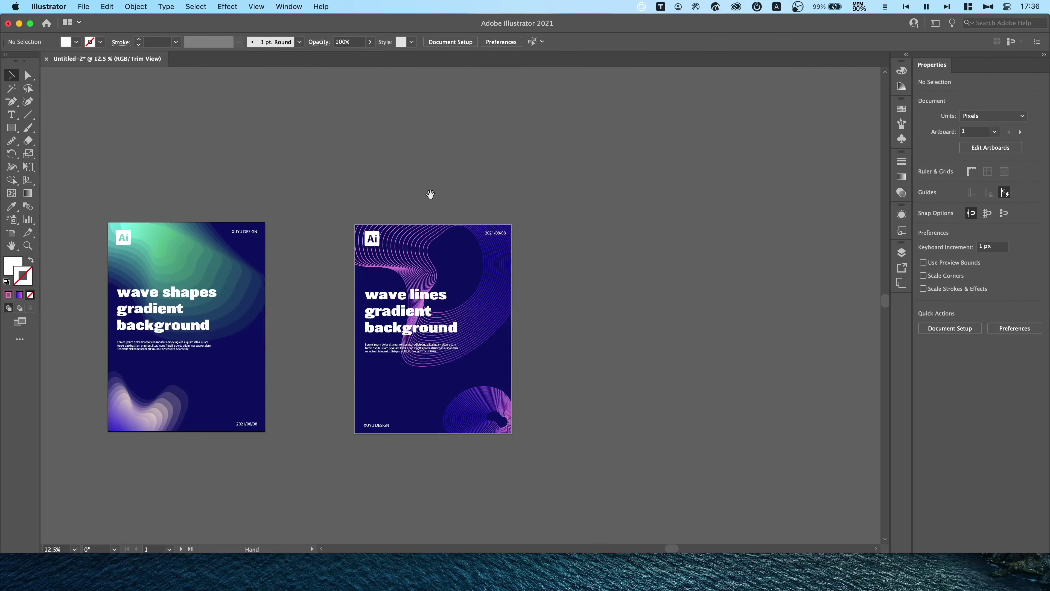
pyautogui.press('super+plus')
pyautogui.press('super+plus')
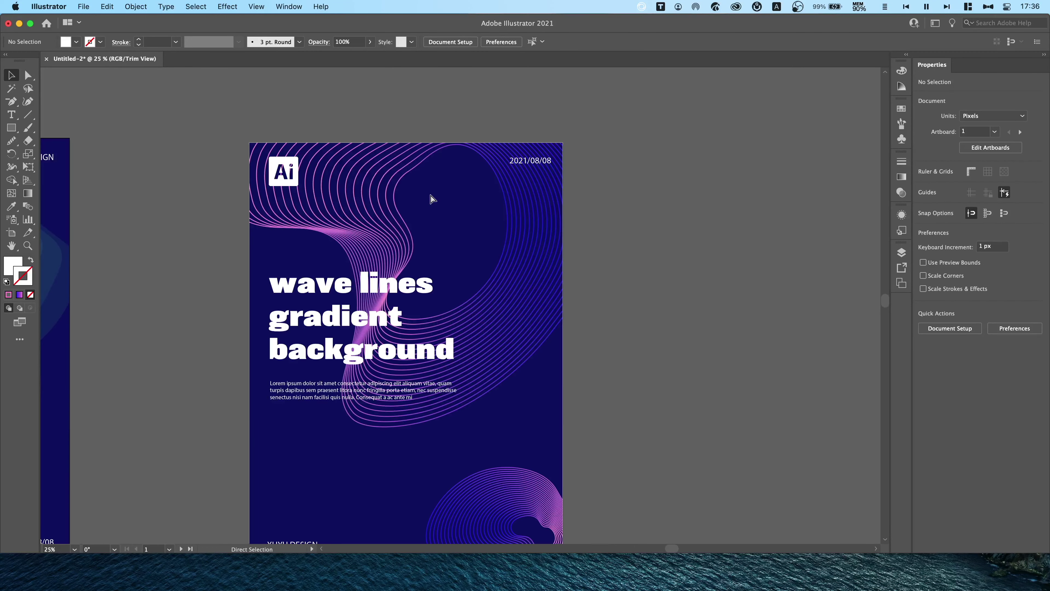
pyautogui.press('super+minus')
pyautogui.moveTo(483, 202); pyautogui.dragTo(609, 206)
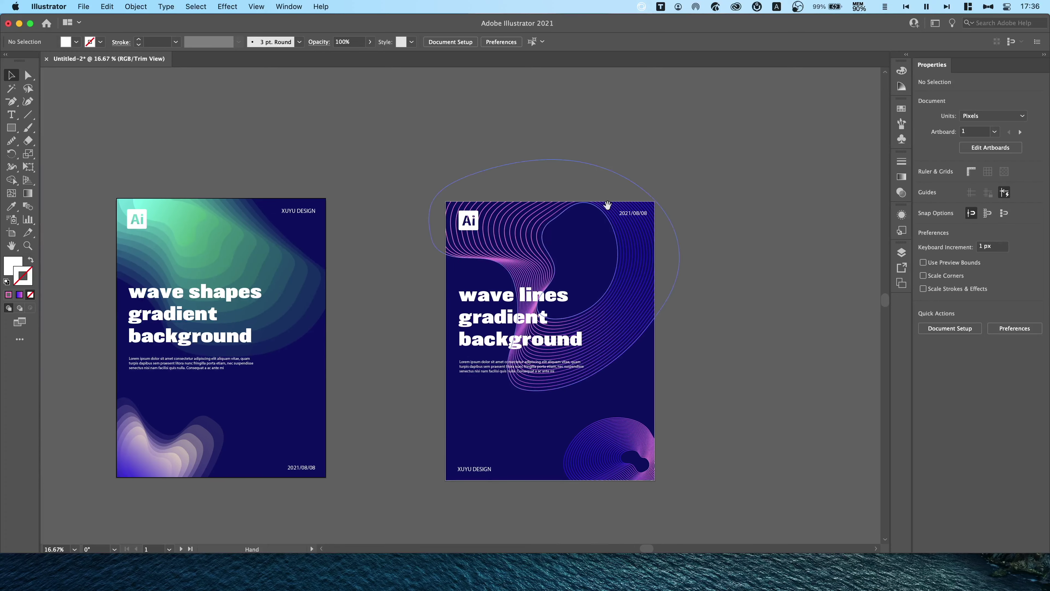
pyautogui.click(202, 238)
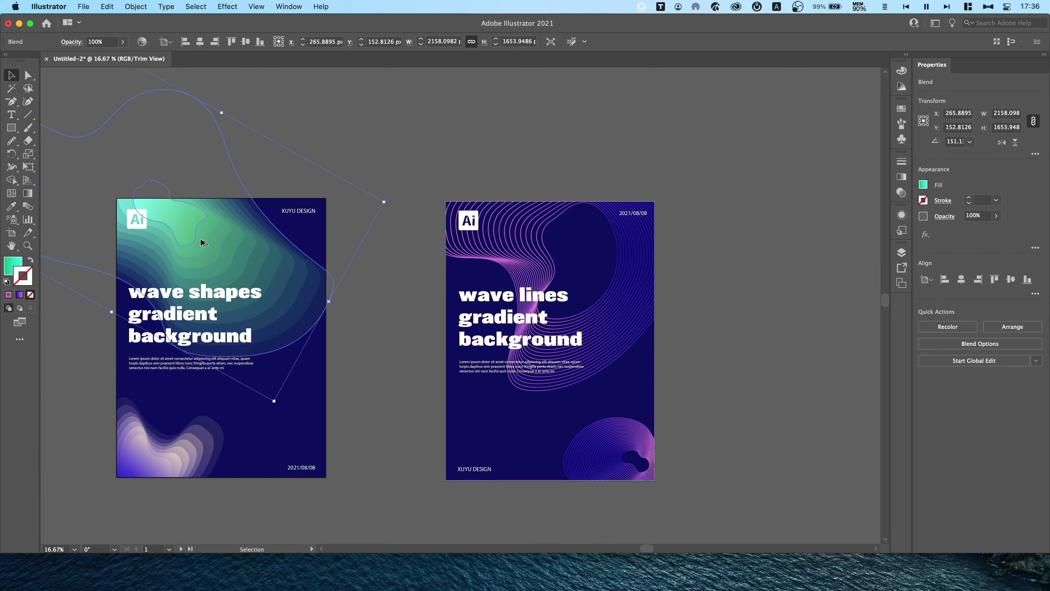
pyautogui.moveTo(201, 239); pyautogui.dragTo(761, 275)
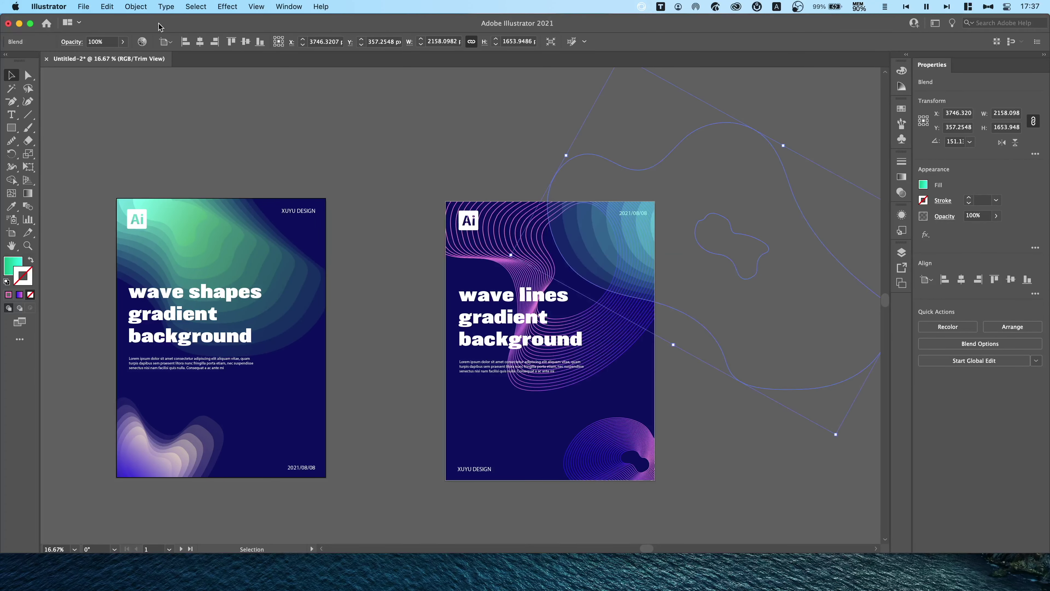
# Step: Turn off Trim View and park the green blend on empty canvas right of the wave lines poster
pyautogui.click(256, 7)
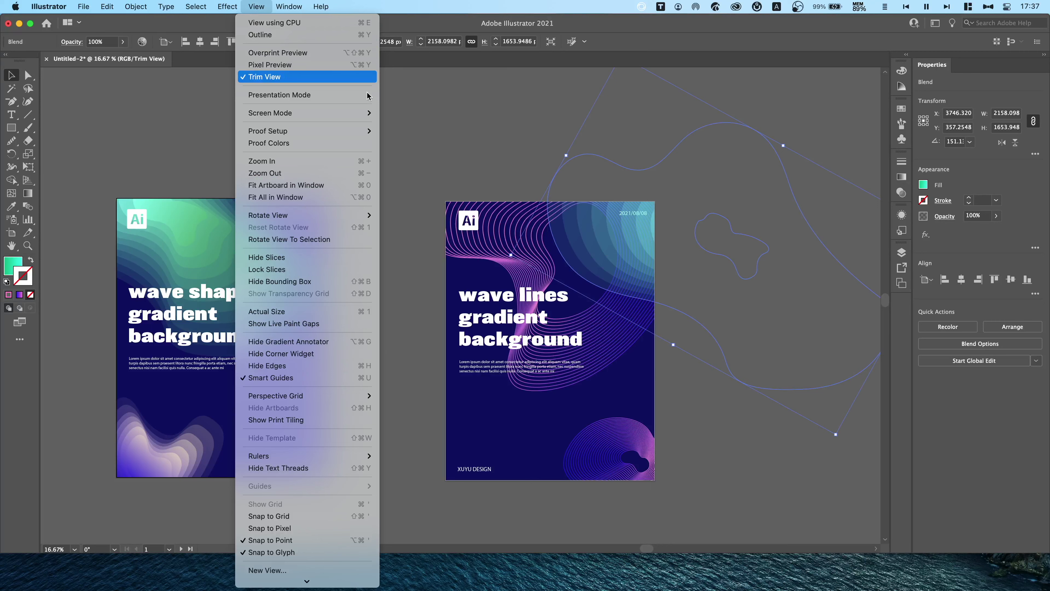
pyautogui.click(363, 76)
pyautogui.moveTo(686, 206); pyautogui.dragTo(542, 237)
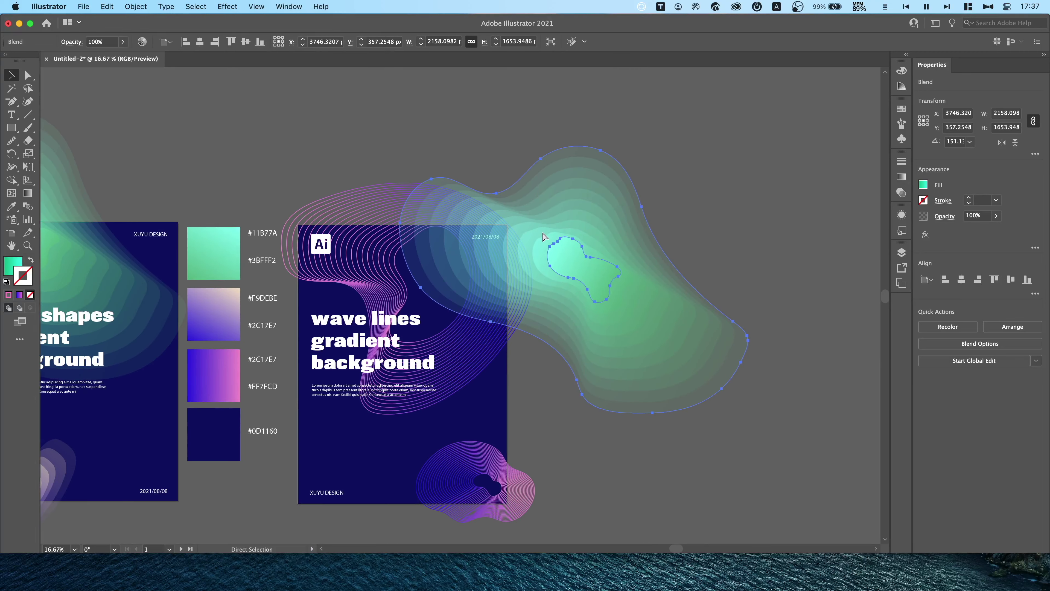
pyautogui.scroll(-2, 543, 237)
pyautogui.moveTo(490, 290); pyautogui.dragTo(657, 276)
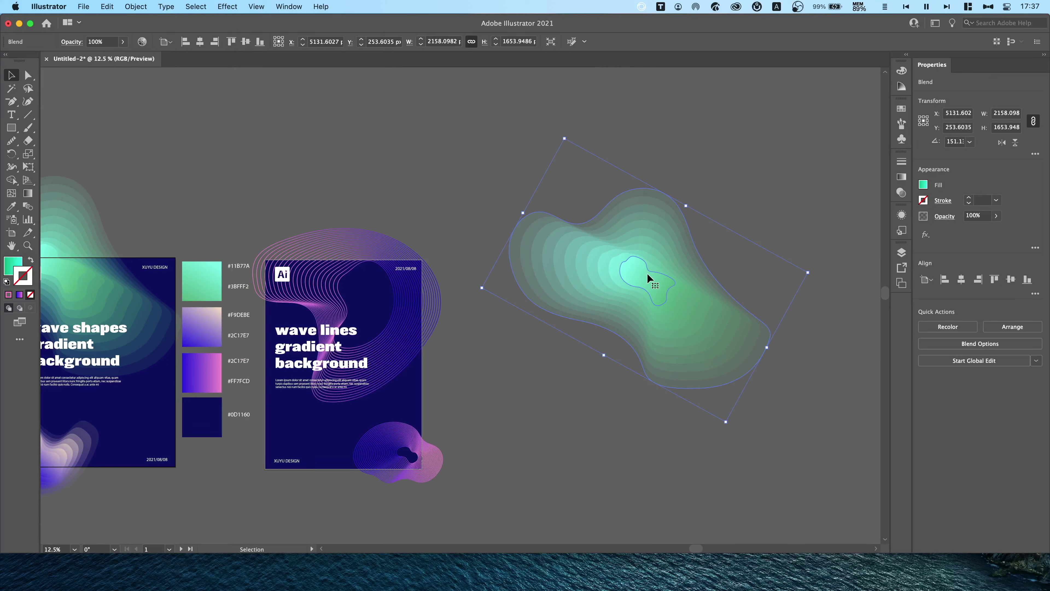
pyautogui.rightClick(647, 276)
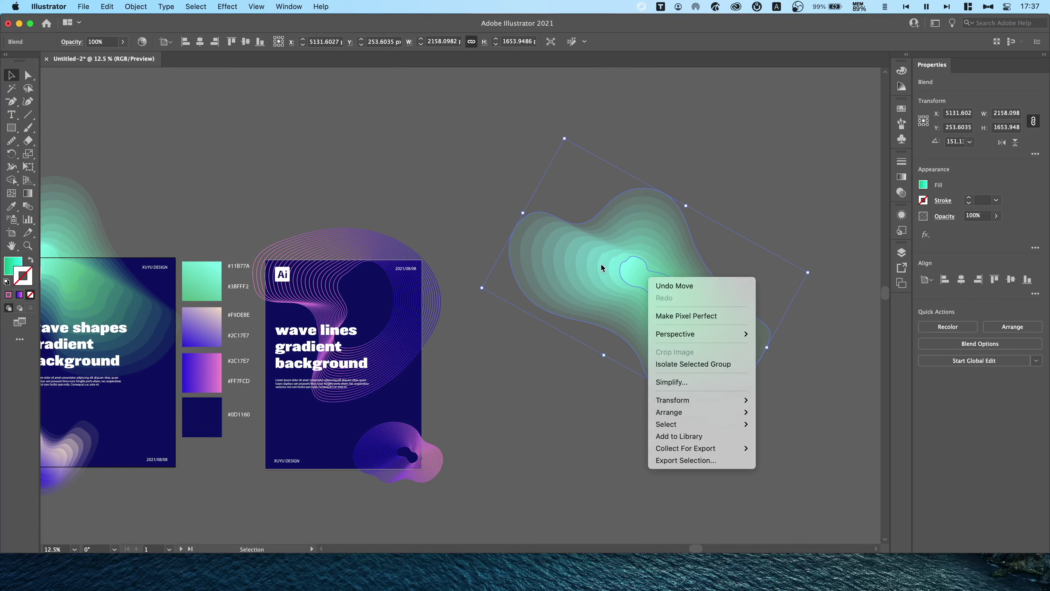
pyautogui.click(710, 190)
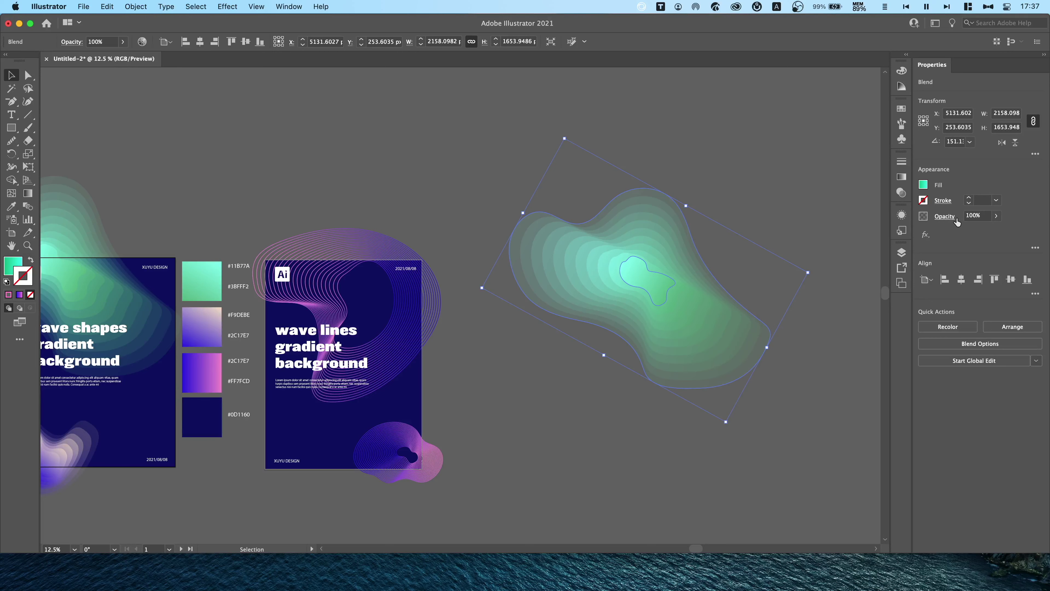
# Step: Give the copied blend a stroke and remove its fill
pyautogui.click(967, 199)
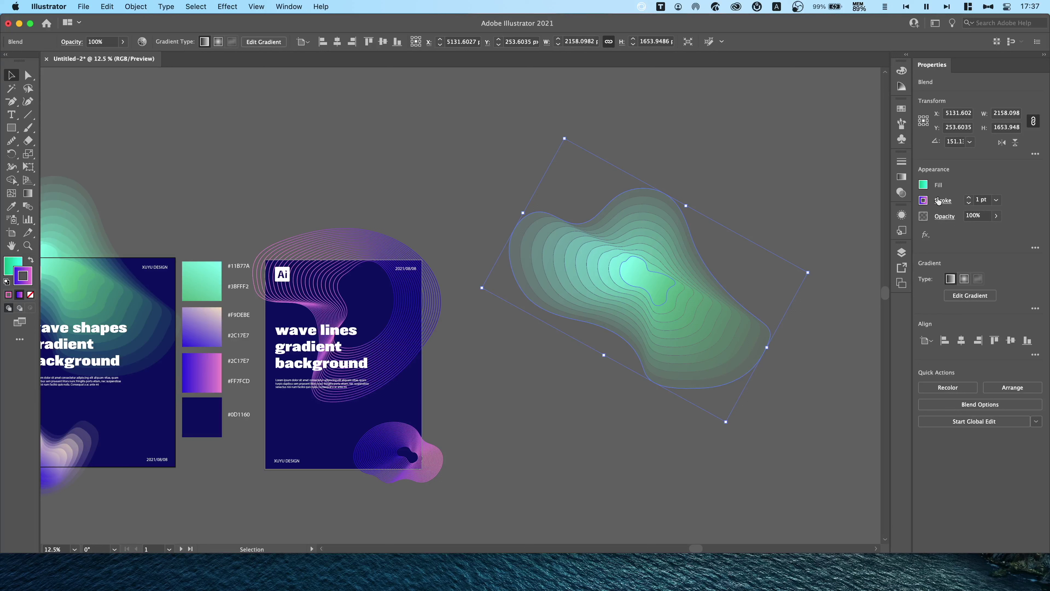
pyautogui.click(923, 184)
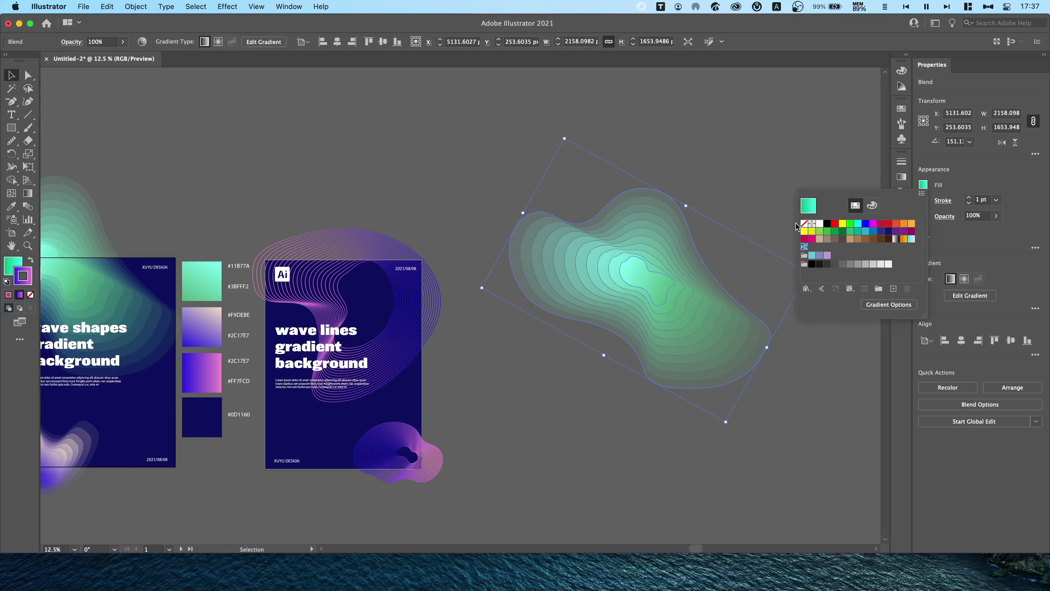
pyautogui.click(804, 224)
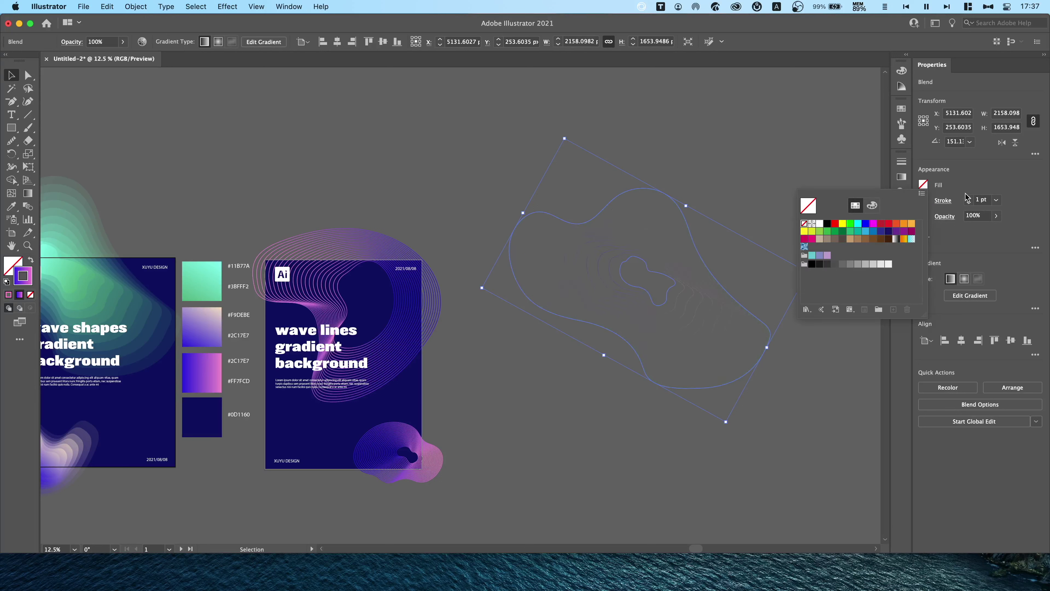
pyautogui.click(973, 202)
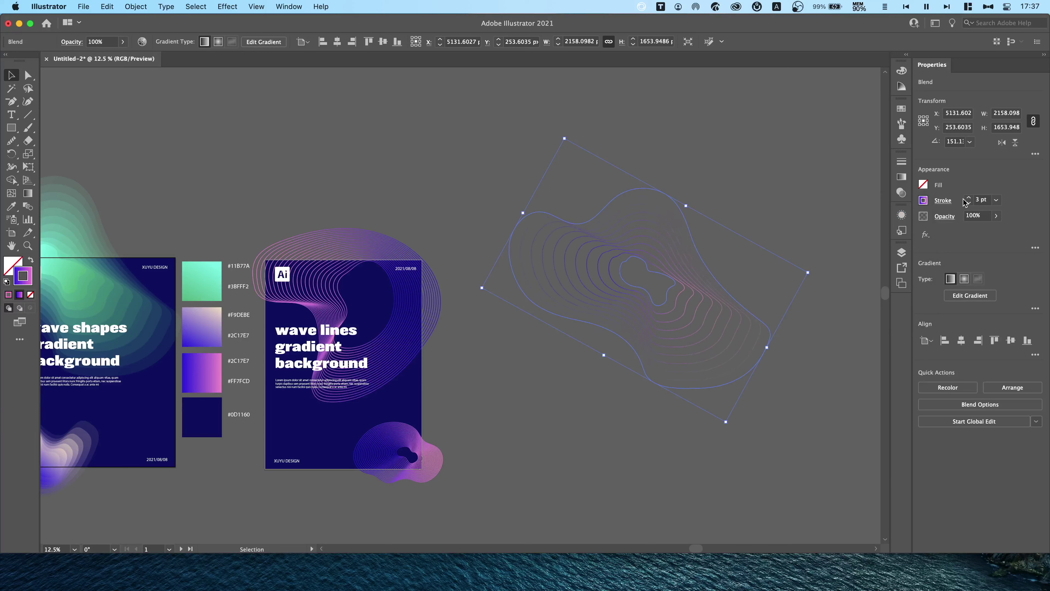
pyautogui.click(745, 183)
# Step: Move the outlined wave blend, check a path's opacity in isolation mode, then exit isolation
pyautogui.click(656, 273)
pyautogui.moveTo(679, 280); pyautogui.dragTo(716, 320)
pyautogui.doubleClick(747, 363)
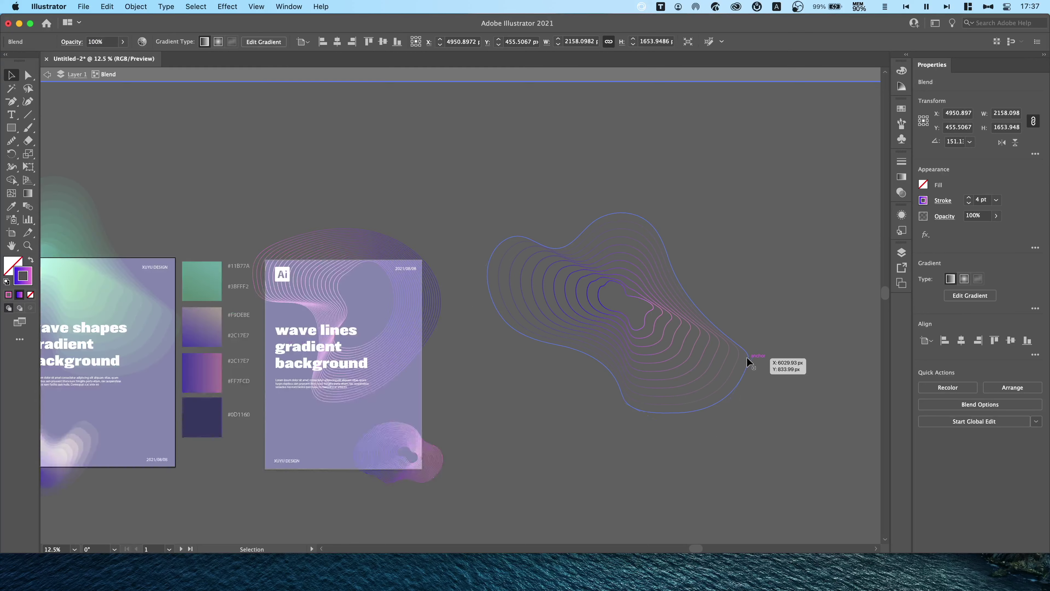
pyautogui.click(996, 215)
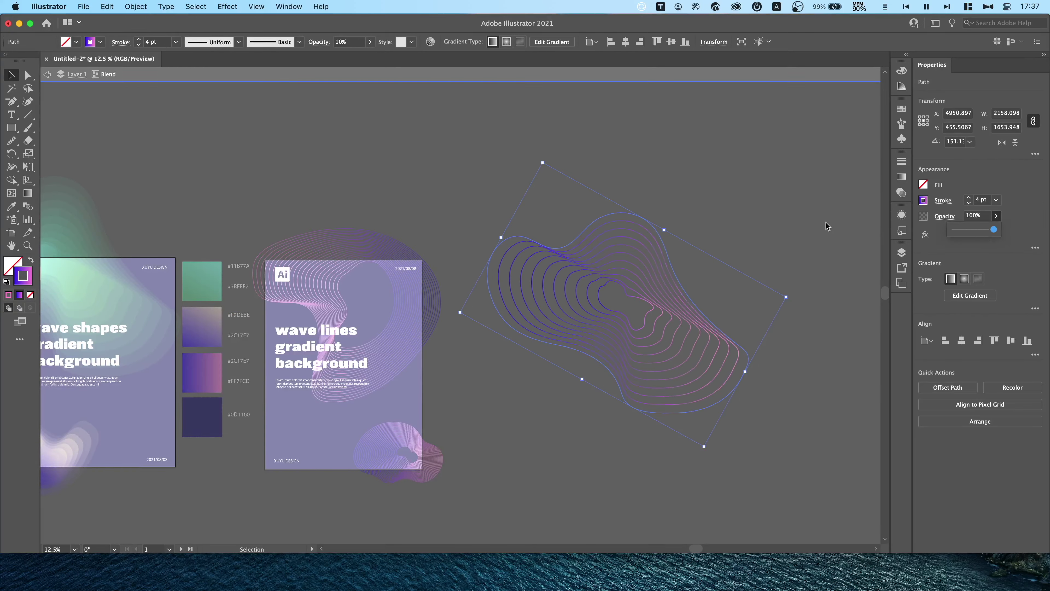
pyautogui.press('Escape')
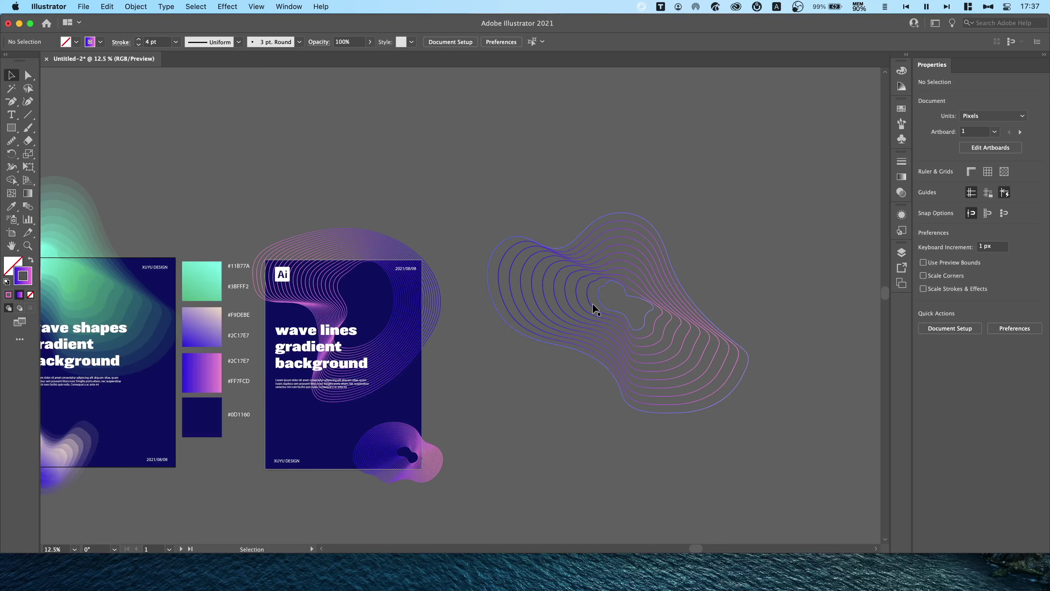
# Step: Raise the wave-line blend from 9 to 34 specified steps in Blend Options
pyautogui.click(935, 405)
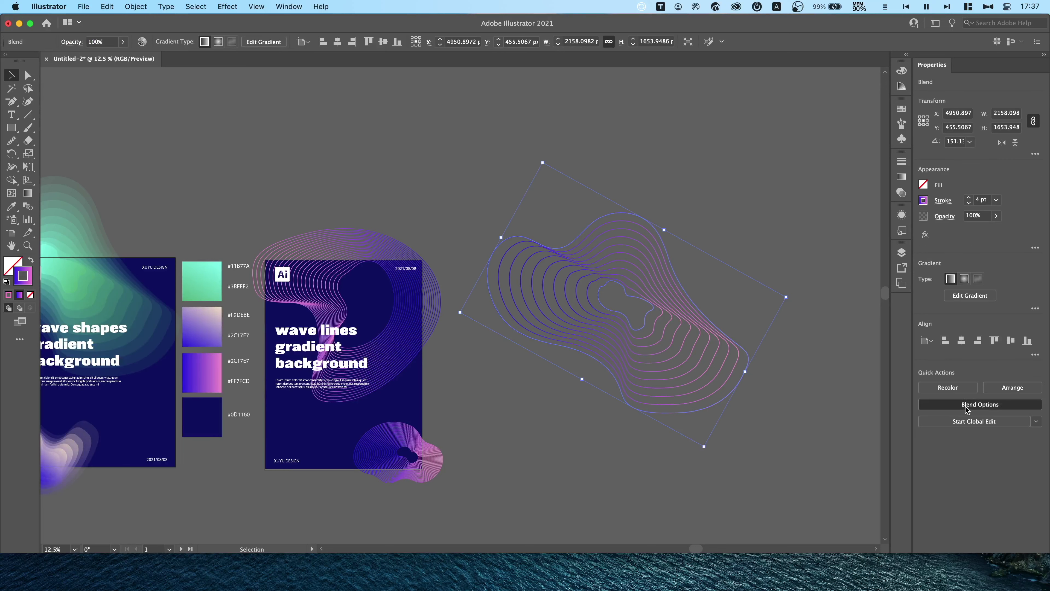
pyautogui.press('Tab')
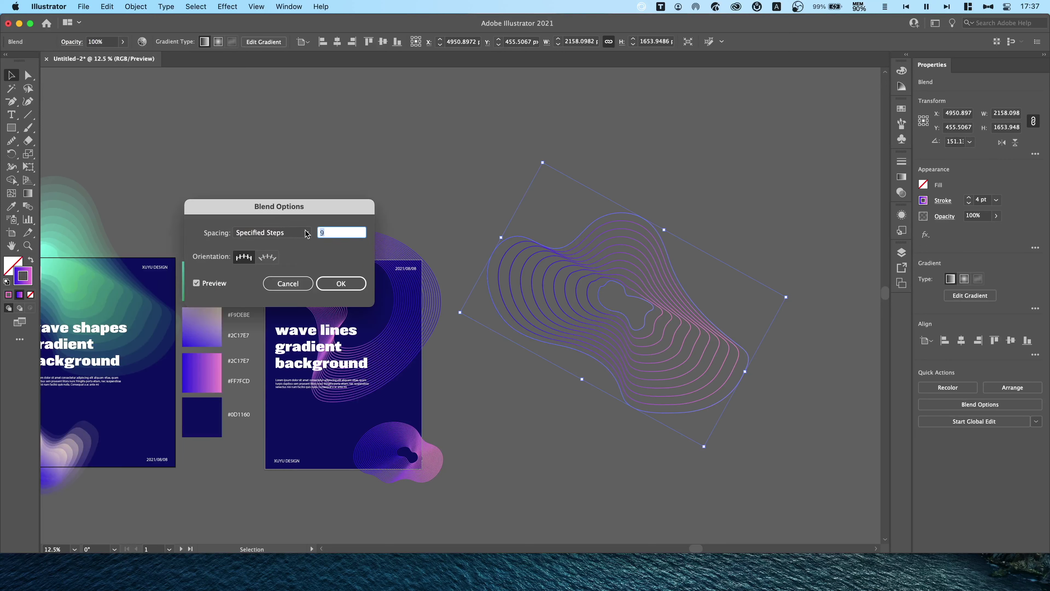
pyautogui.press('Up')
pyautogui.press('Up')
pyautogui.press('Up')
pyautogui.press('Up')
pyautogui.press('Up')
pyautogui.press('Up')
pyautogui.press('Up')
pyautogui.press('Up')
pyautogui.press('Up')
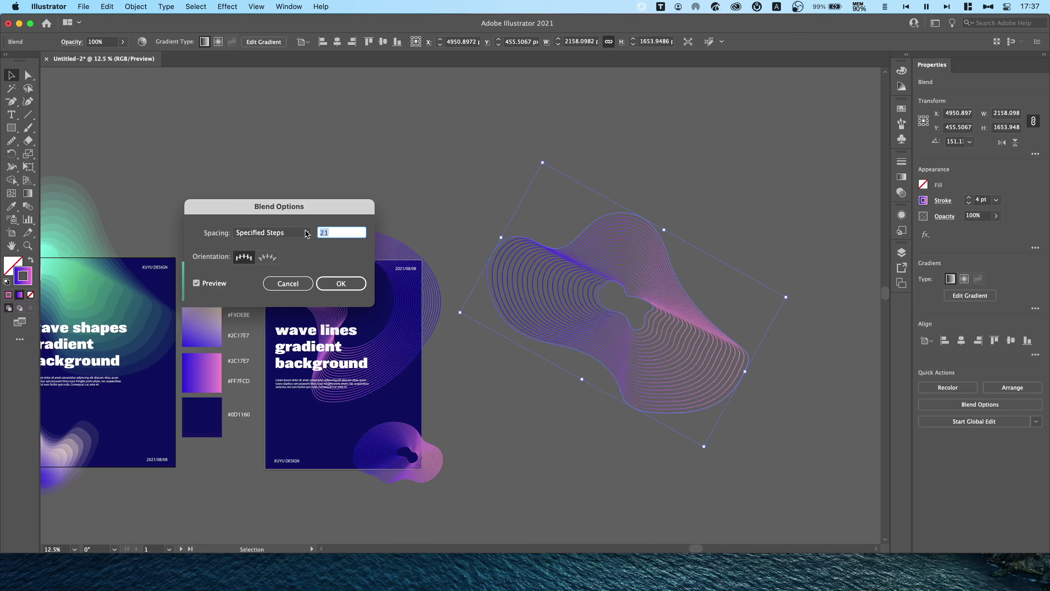
pyautogui.press('Up')
pyautogui.press('Up')
pyautogui.press('Up')
pyautogui.press('Up')
pyautogui.press('Up')
pyautogui.press('Up')
pyautogui.press('Up')
pyautogui.press('Up')
pyautogui.press('Up')
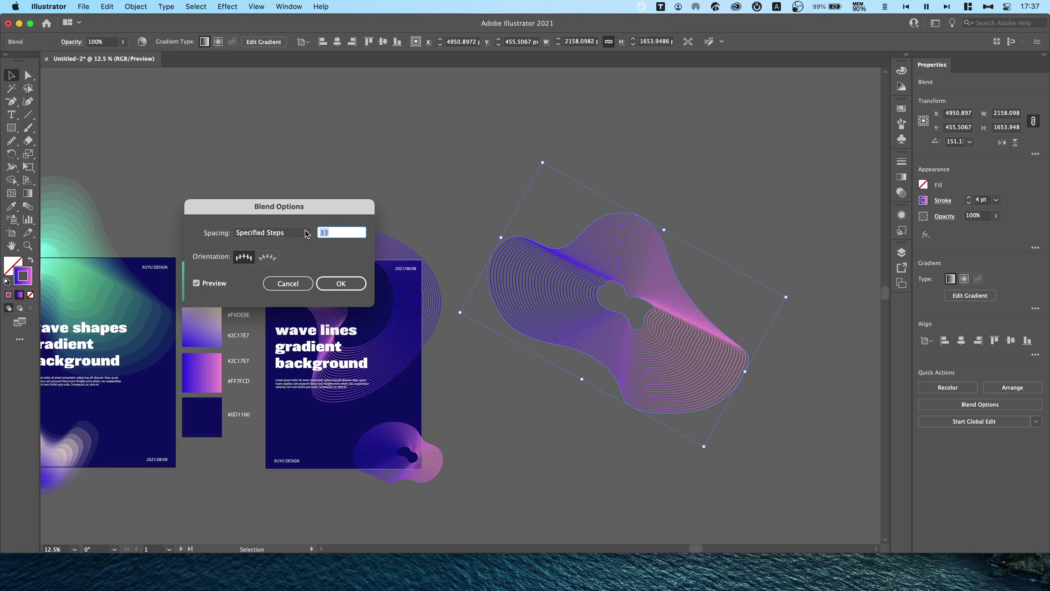
pyautogui.press('Up')
pyautogui.press('Up')
pyautogui.press('Up')
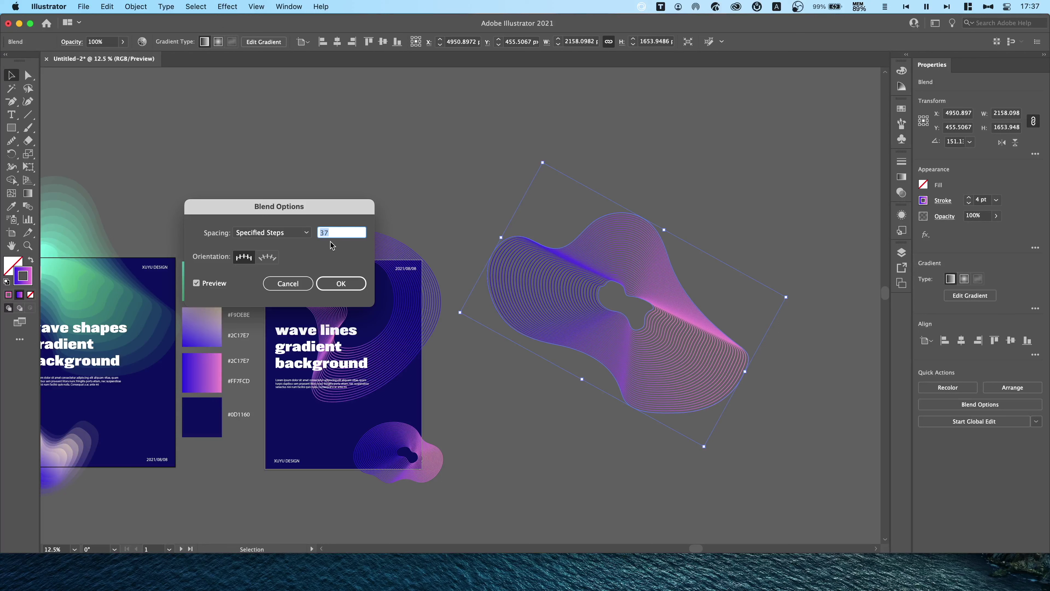
pyautogui.press('Down')
pyautogui.press('Down')
pyautogui.press('Down')
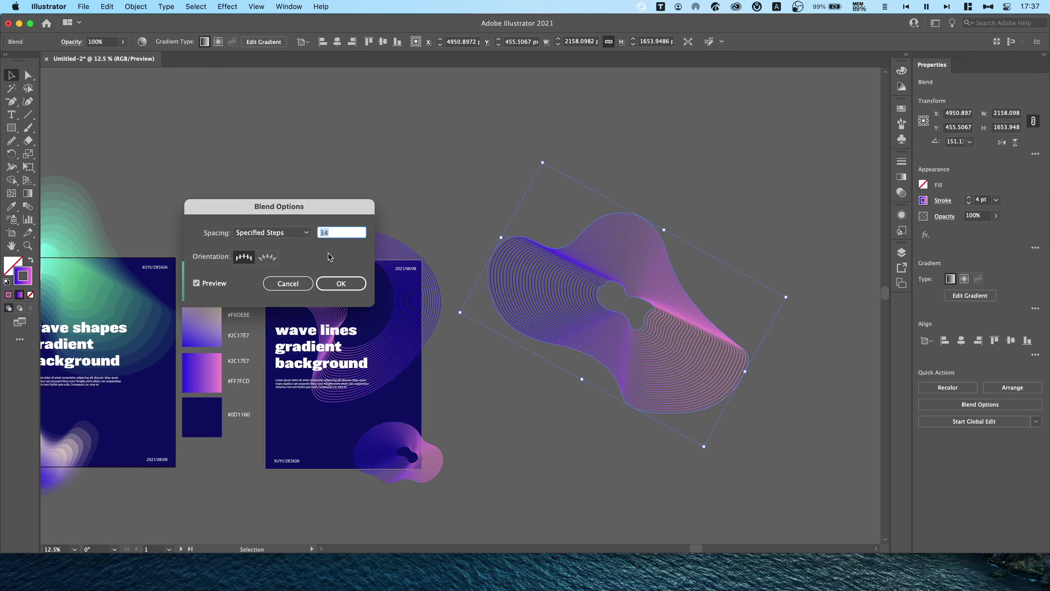
pyautogui.press('Return')
pyautogui.press('a')
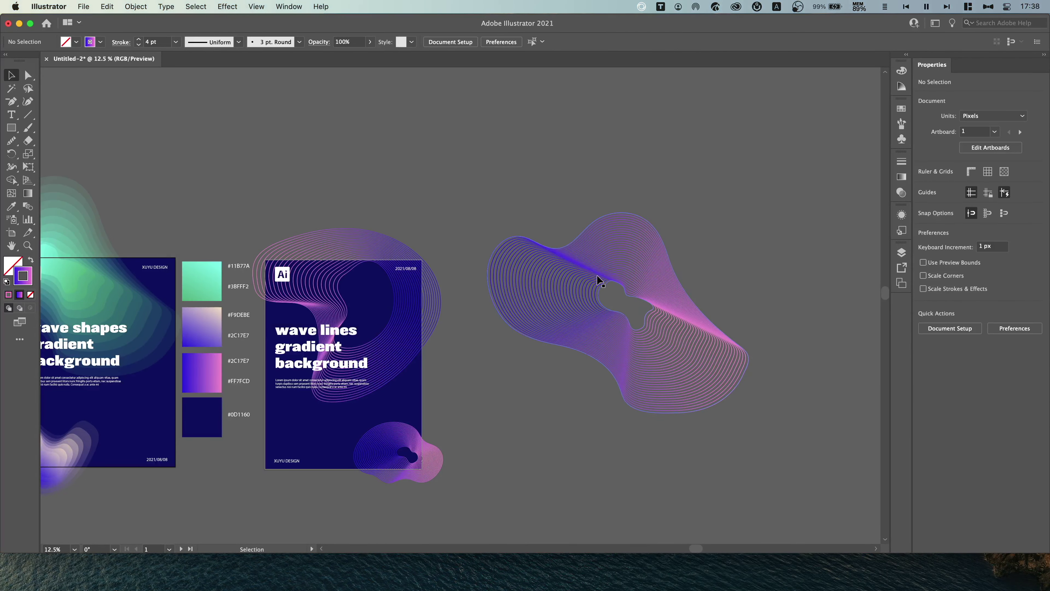
pyautogui.press('super+equal')
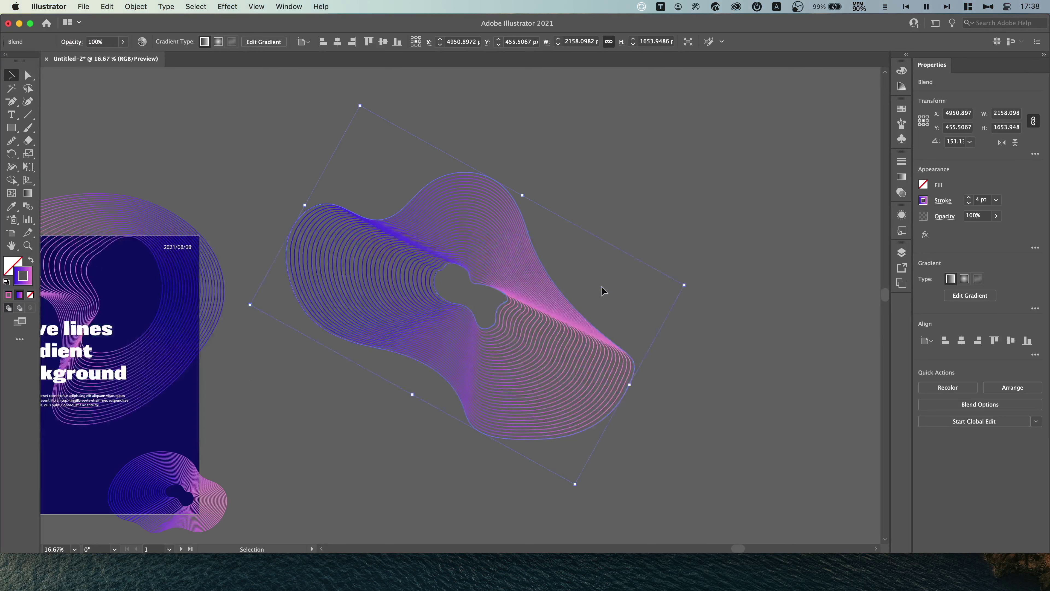
# Step: Eyedrop the gradient swatch onto the wave-line blend and swap it to the stroke, leaving no fill
pyautogui.moveTo(326, 384)
pyautogui.mouseDown()
pyautogui.moveTo(463, 379)
pyautogui.moveTo(492, 358)
pyautogui.mouseUp()
pyautogui.press('v')
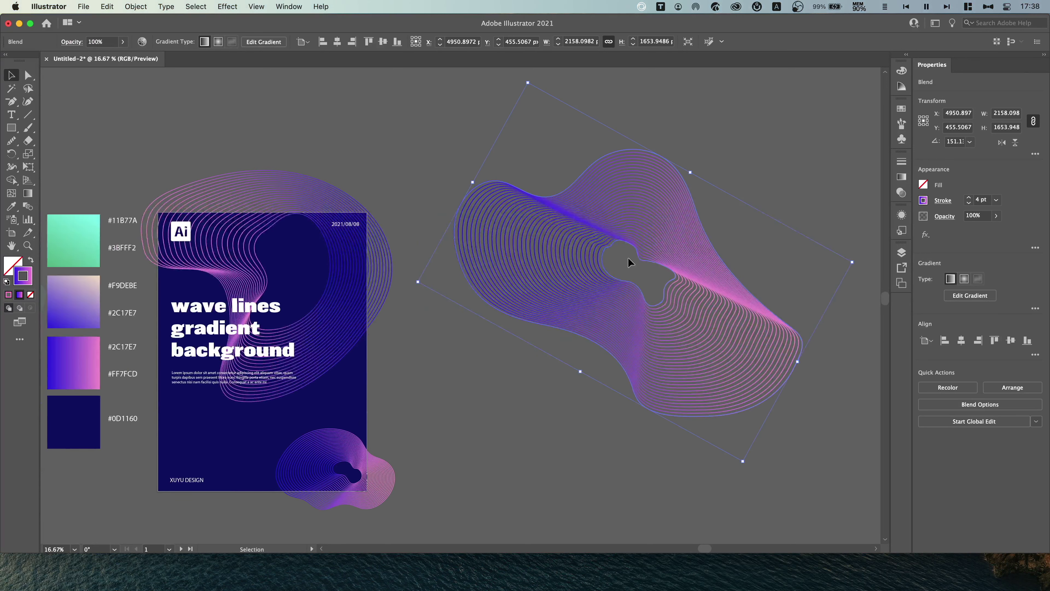
pyautogui.click(924, 201)
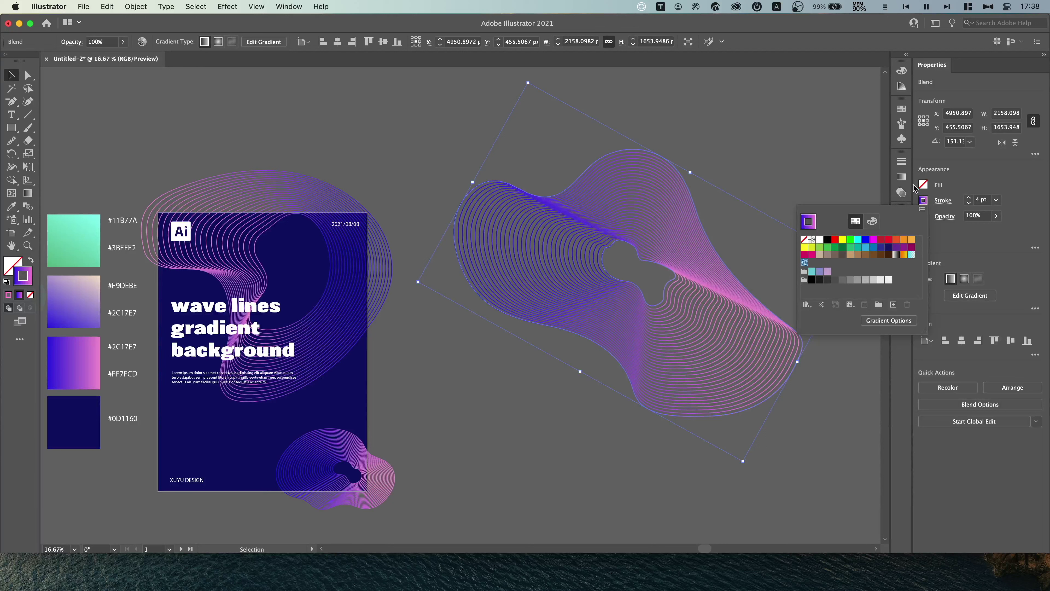
pyautogui.click(903, 178)
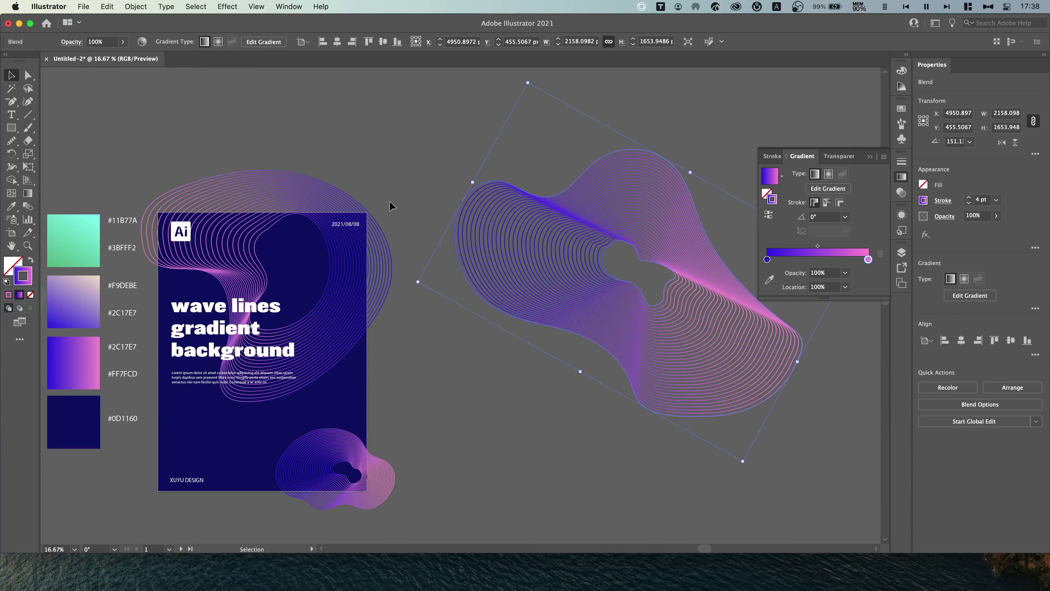
pyautogui.click(873, 156)
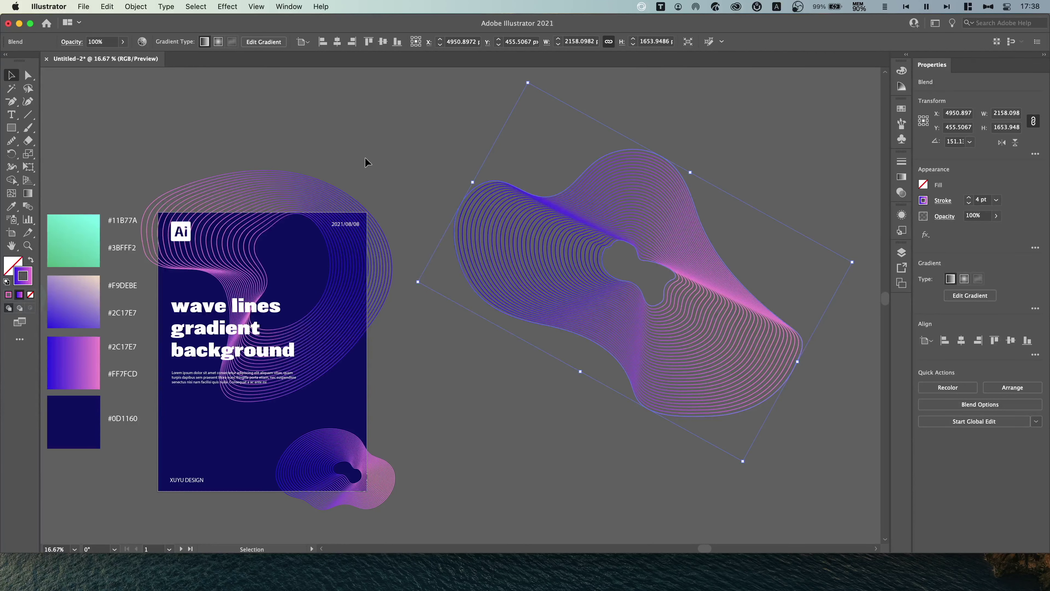
pyautogui.hscroll(-5, 479, 150)
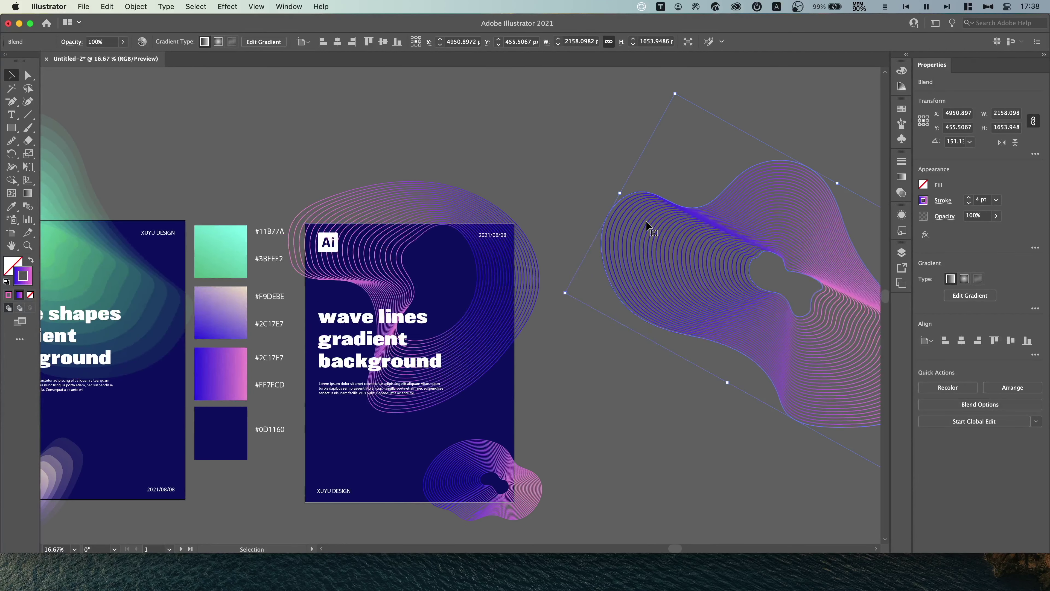
pyautogui.press('i')
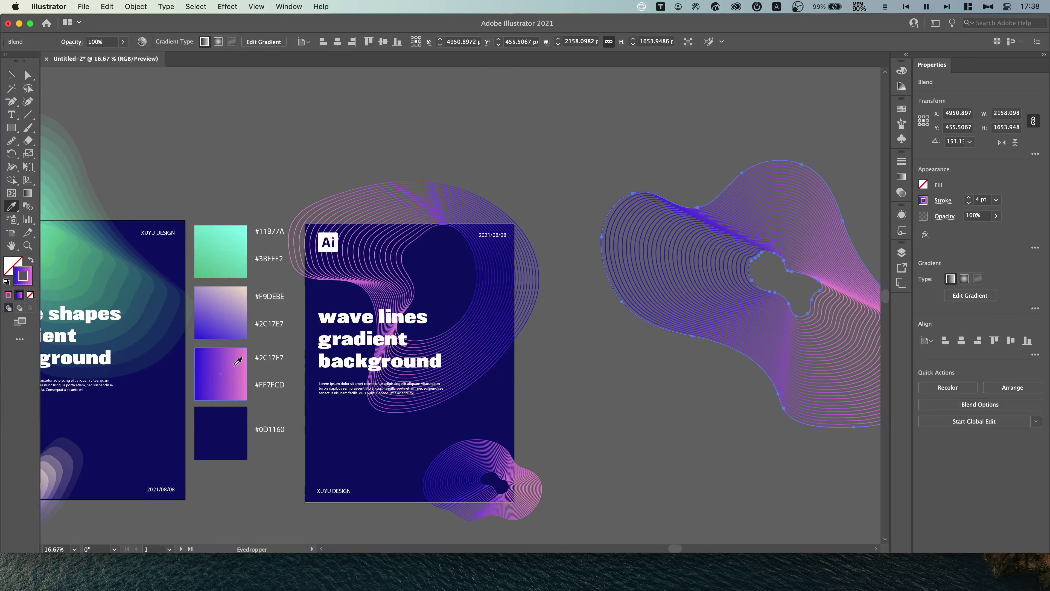
pyautogui.click(227, 306)
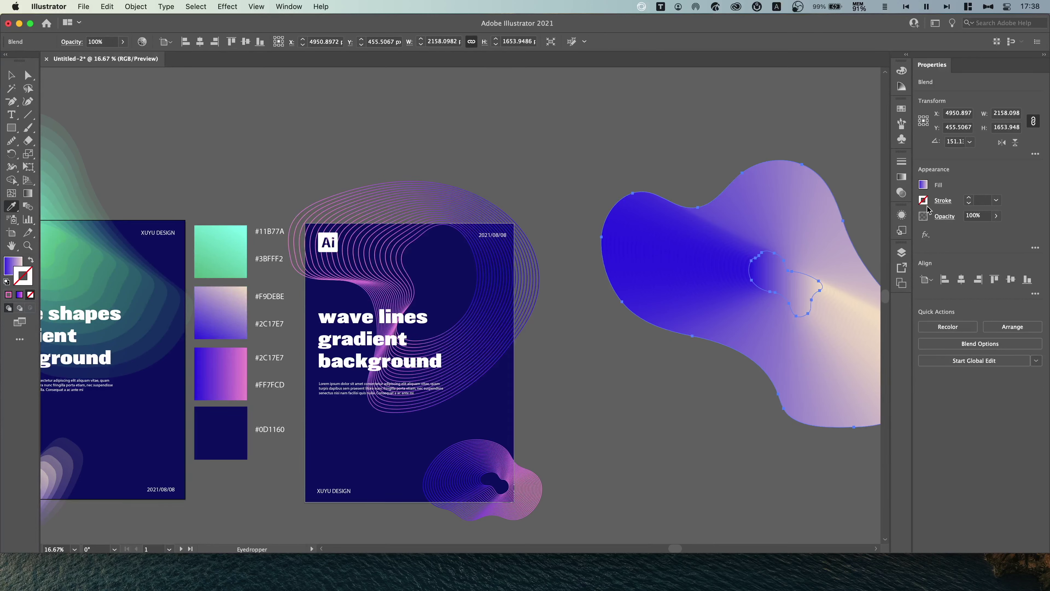
pyautogui.click(31, 262)
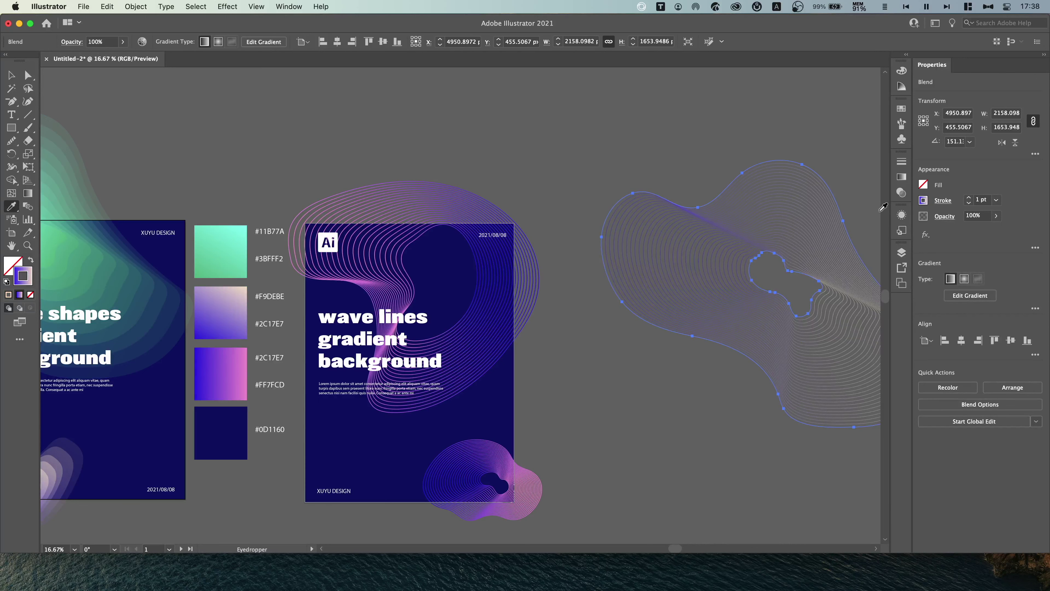
pyautogui.press('v')
pyautogui.click(595, 151)
# Step: Thicken the wave-line blend's gradient strokes to 4 pt
pyautogui.moveTo(757, 237); pyautogui.dragTo(549, 223)
pyautogui.click(626, 301)
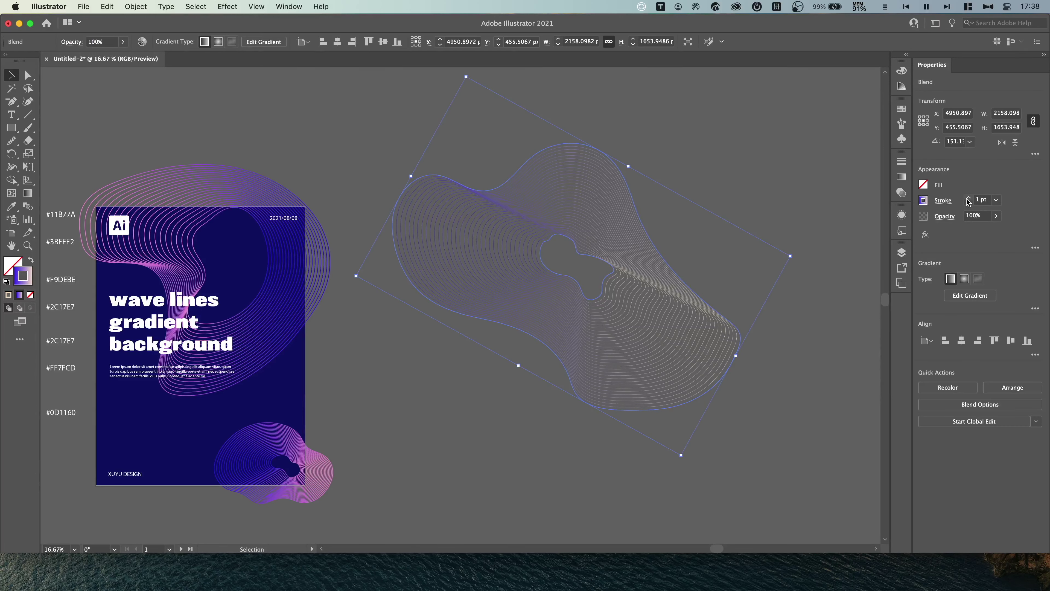
pyautogui.click(969, 198)
pyautogui.click(968, 198)
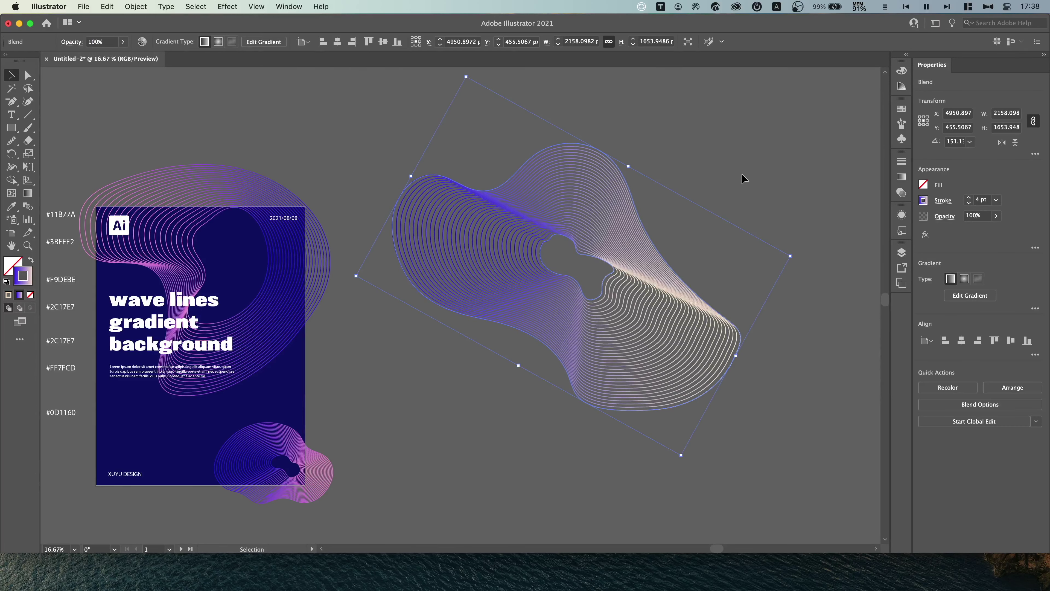
pyautogui.click(720, 174)
pyautogui.moveTo(418, 276); pyautogui.dragTo(628, 277)
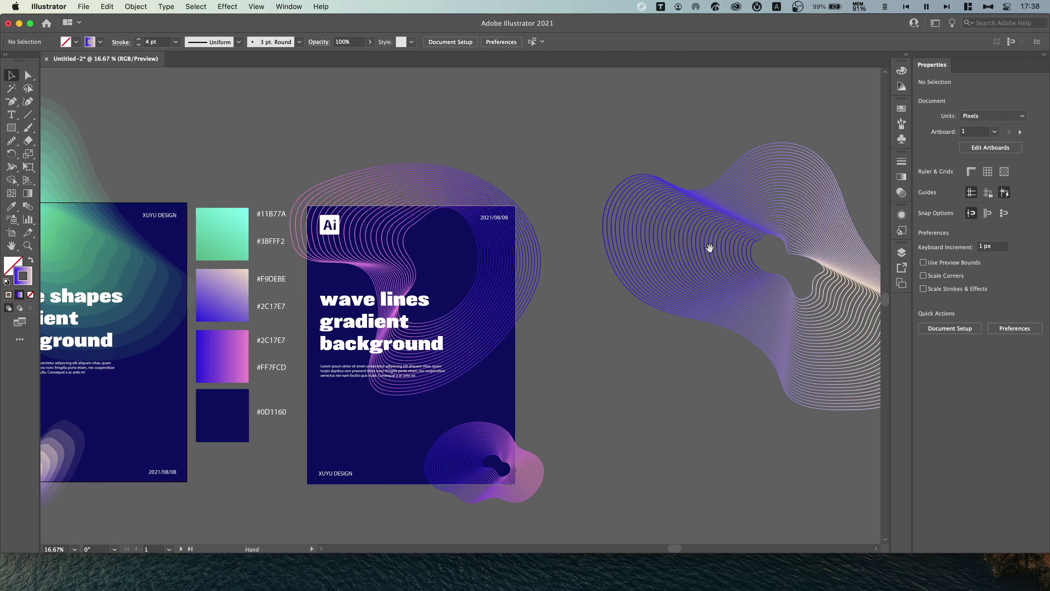
# Step: Frame both navy posters side by side and turn on View > Trim View
pyautogui.moveTo(710, 248); pyautogui.dragTo(604, 258)
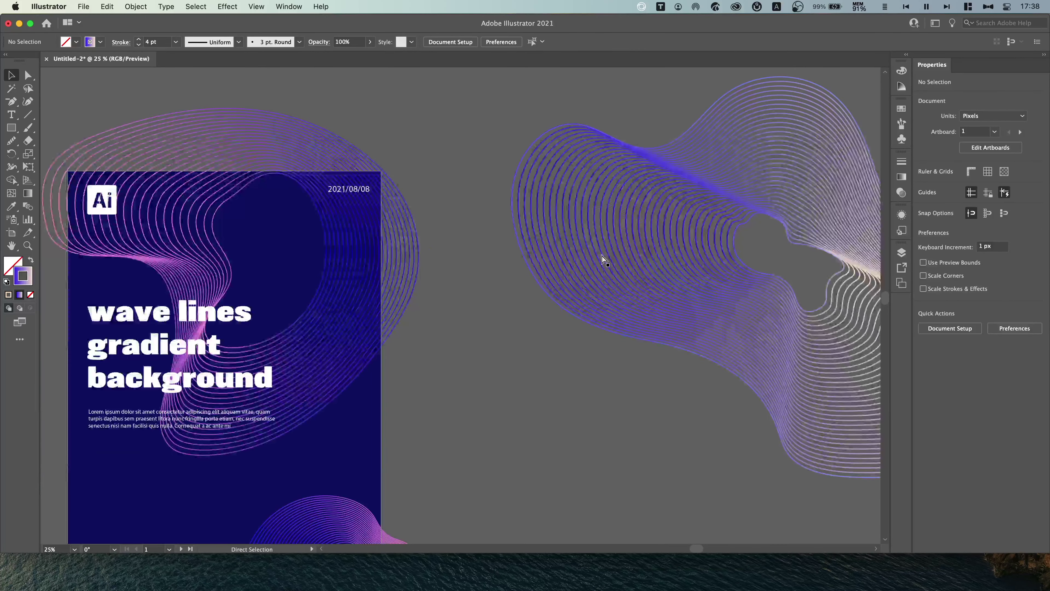
pyautogui.moveTo(555, 291); pyautogui.dragTo(628, 272)
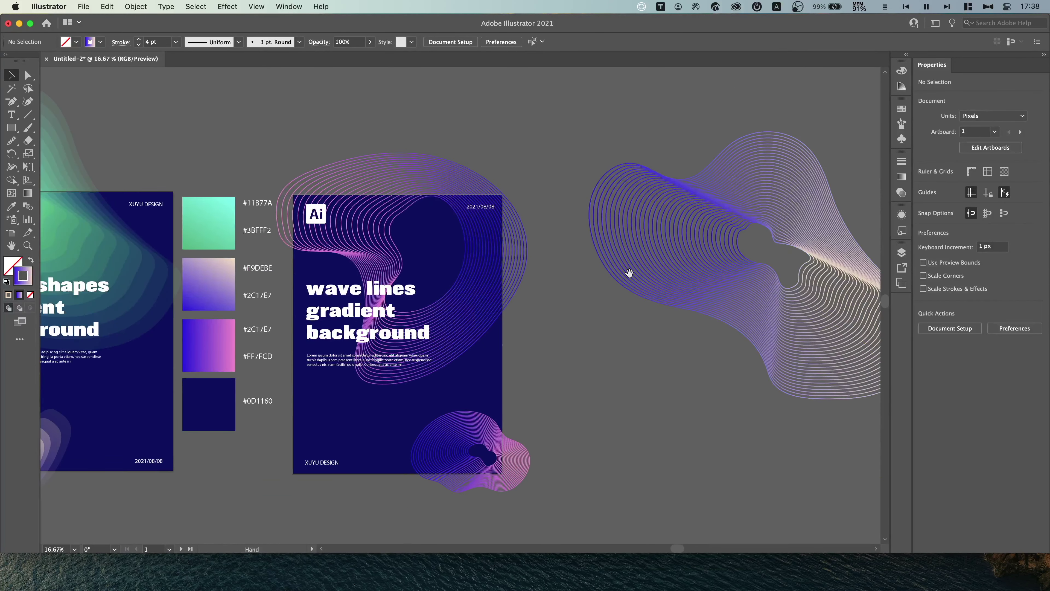
pyautogui.moveTo(562, 165); pyautogui.dragTo(678, 166)
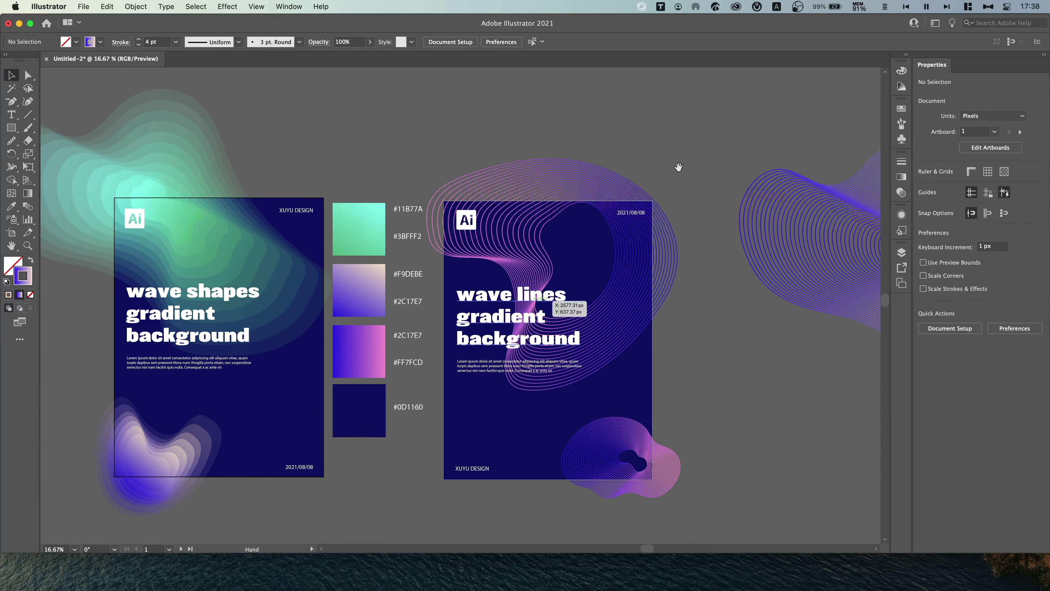
pyautogui.moveTo(439, 165); pyautogui.dragTo(518, 162)
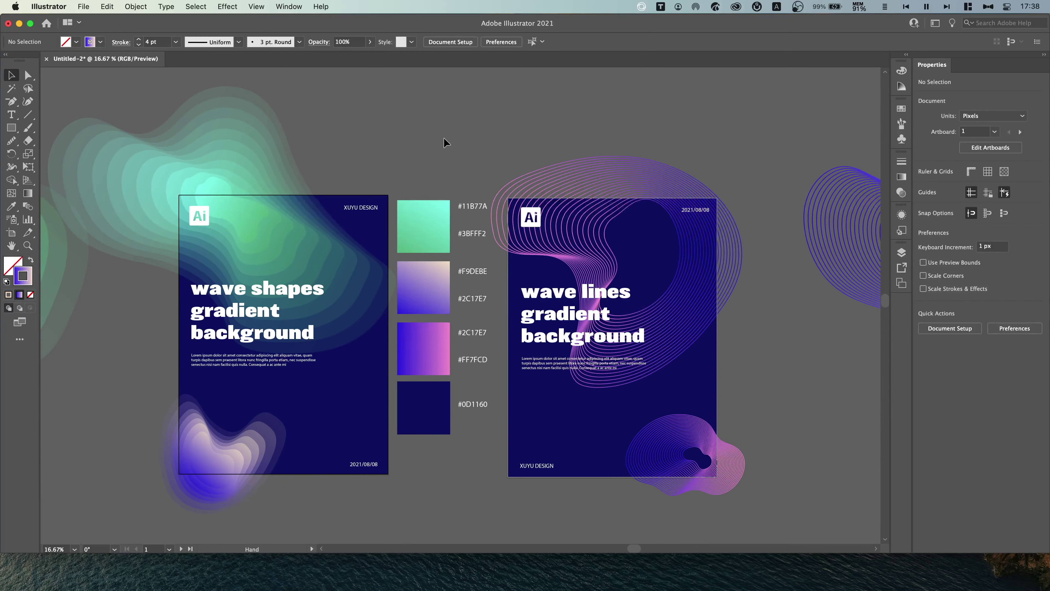
pyautogui.click(248, 5)
pyautogui.click(260, 76)
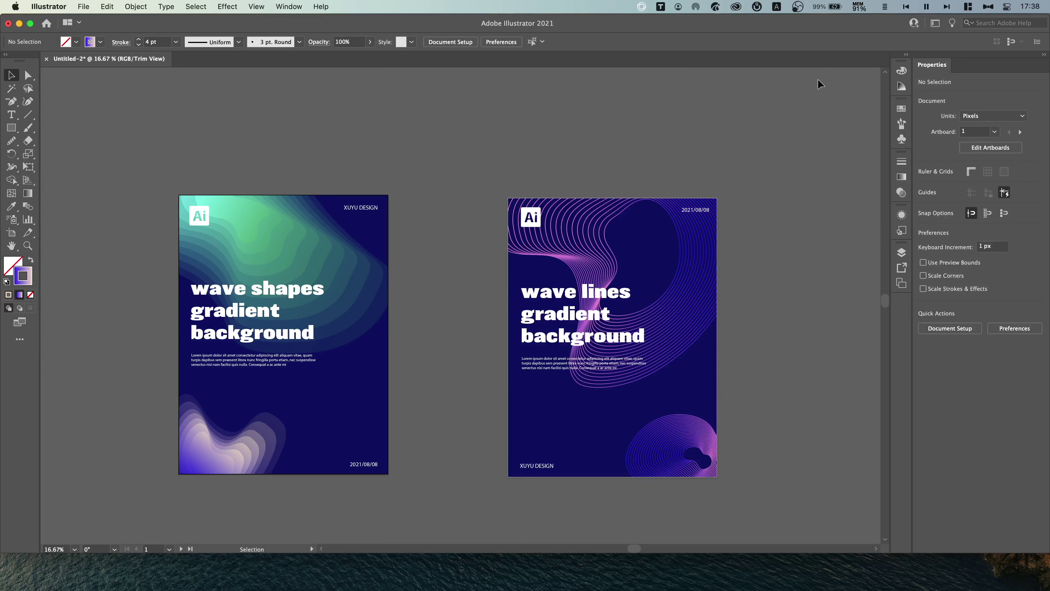
pyautogui.click(793, 9)
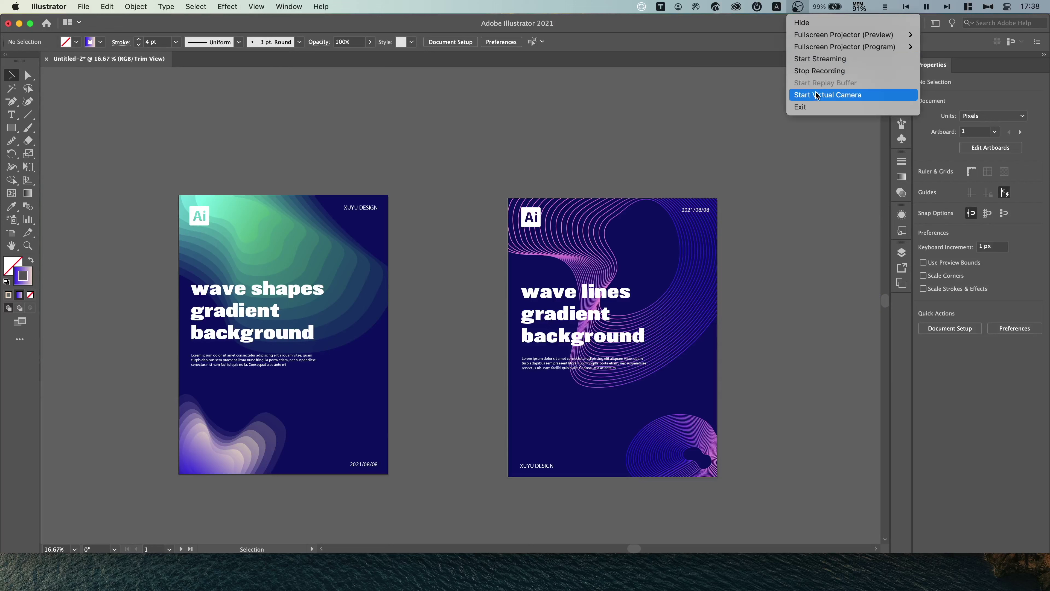